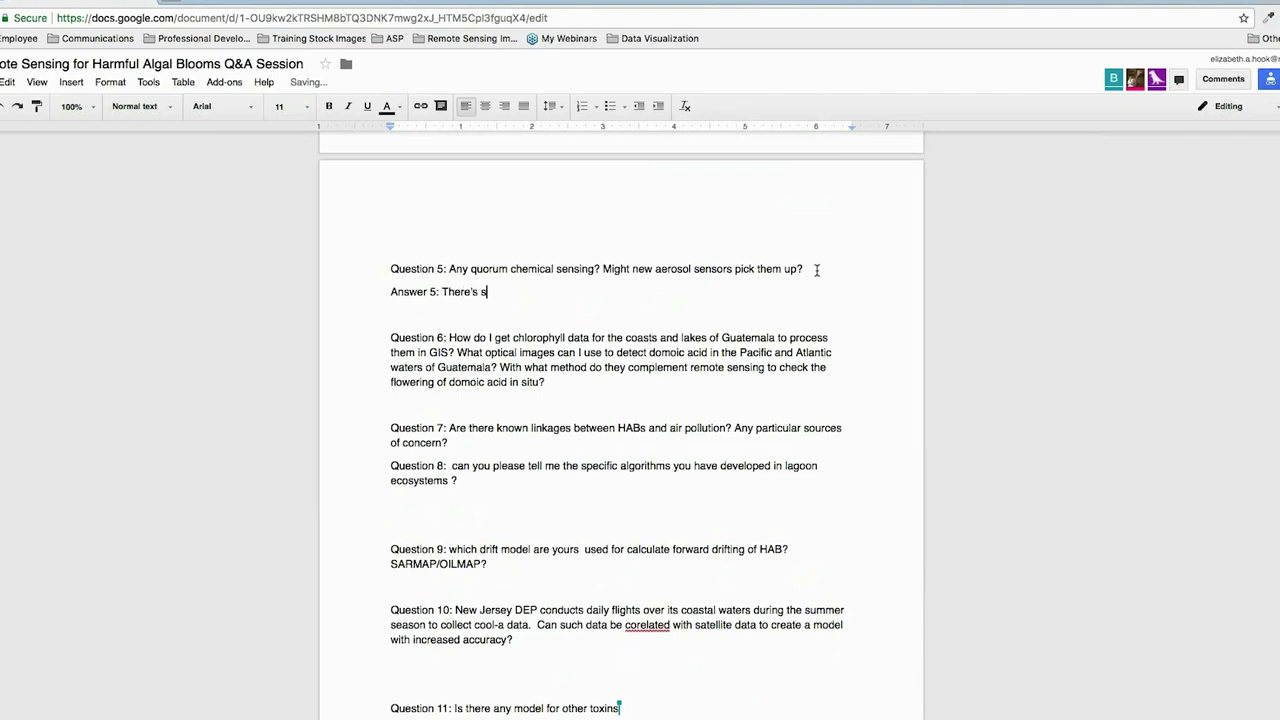
# Continue Answer 5 with new sensors out there: multiple, small sensors out at once creating machine learning for the algorithms of what that signal looks like
pyautogui.write('ut there ')
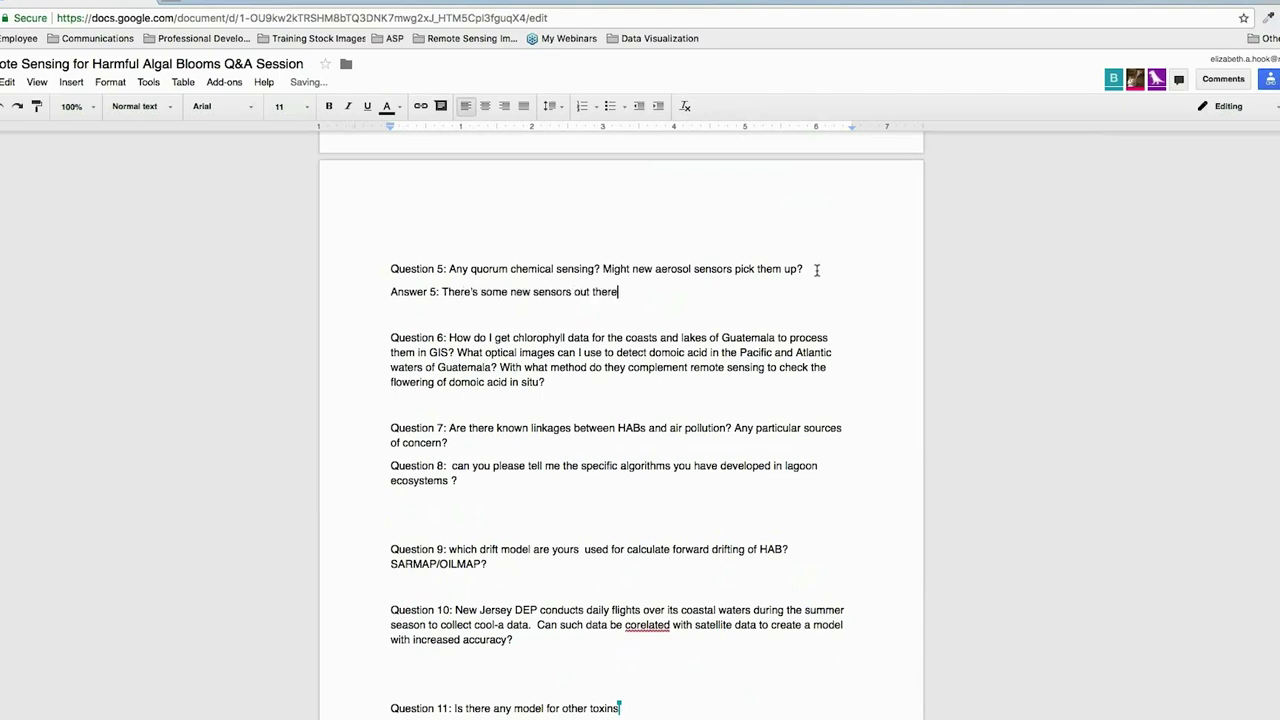
pyautogui.write('for doing this but it - multiple ')
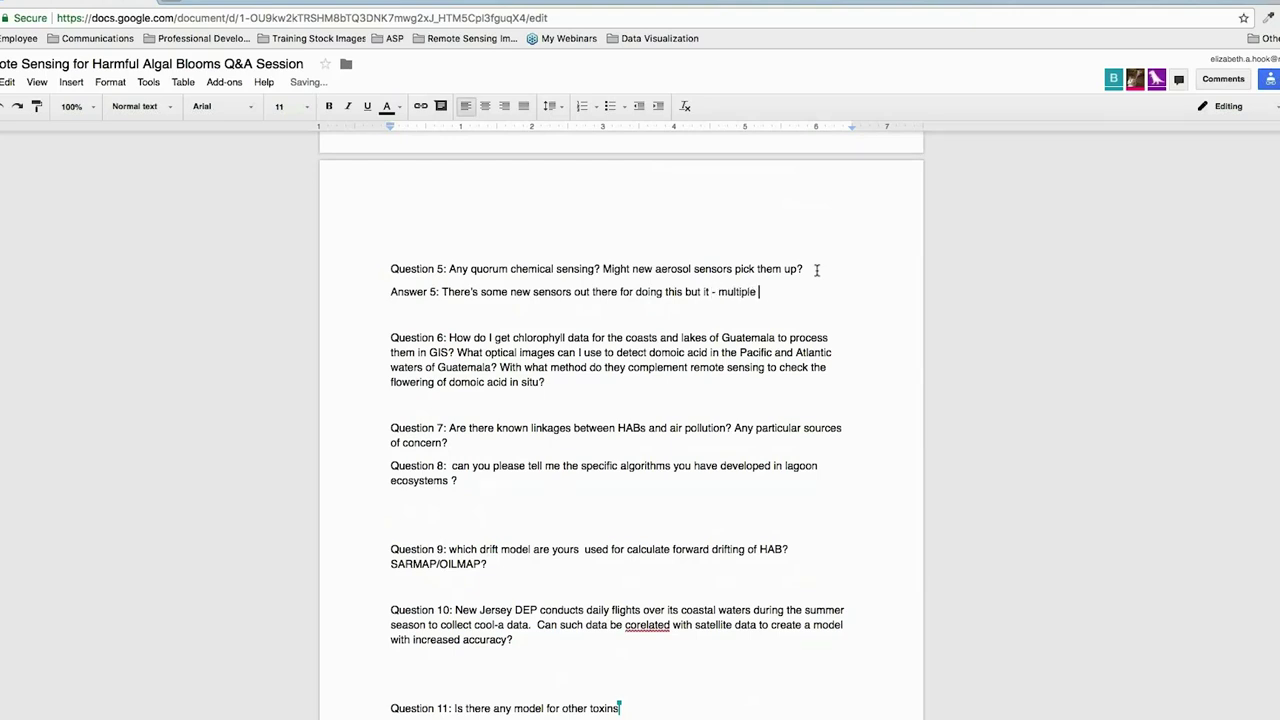
pyautogui.write(', small sensors out at once creating')
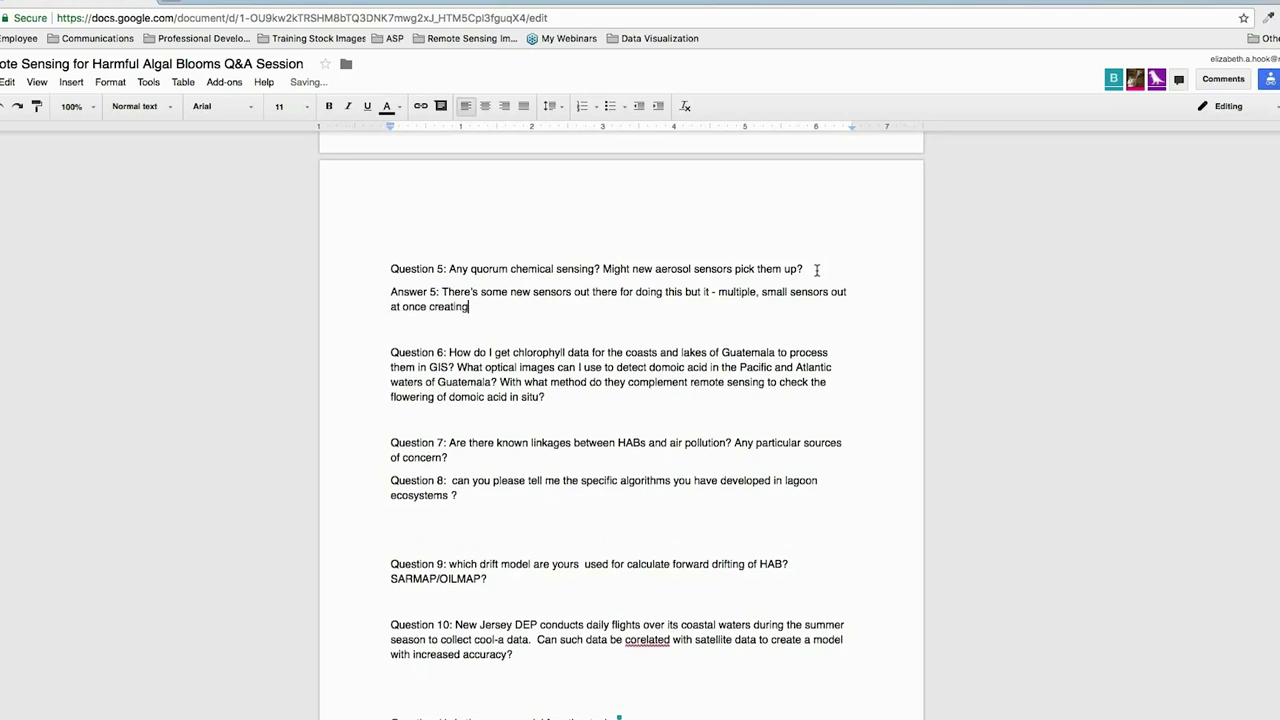
pyautogui.write(' a certain machine learning that go')
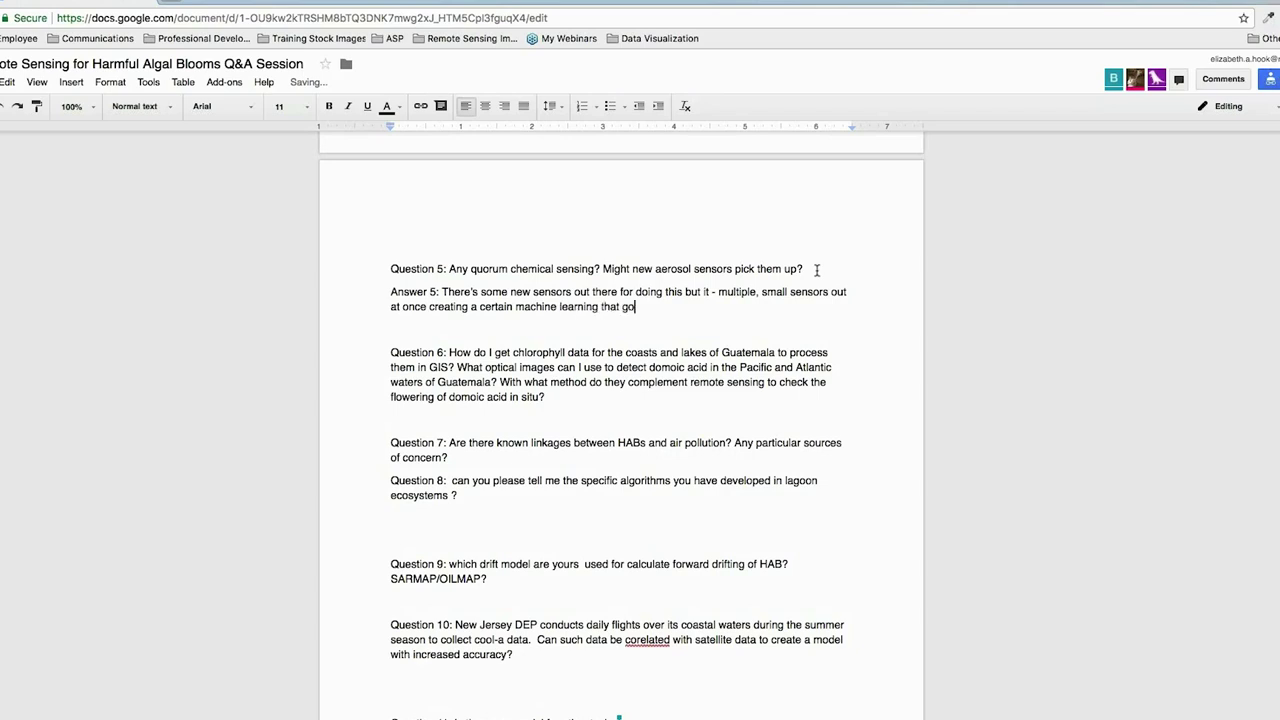
pyautogui.write('es into the algorithms for what that')
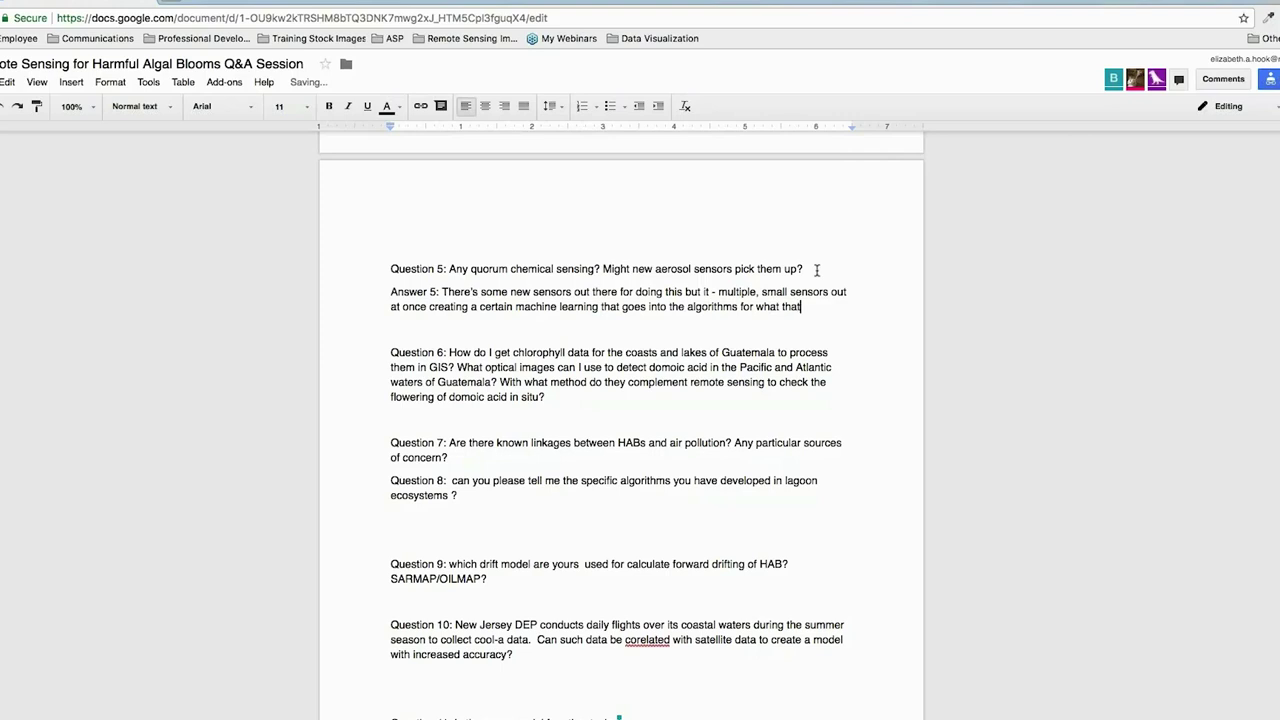
pyautogui.write(' signal looks like. For a')
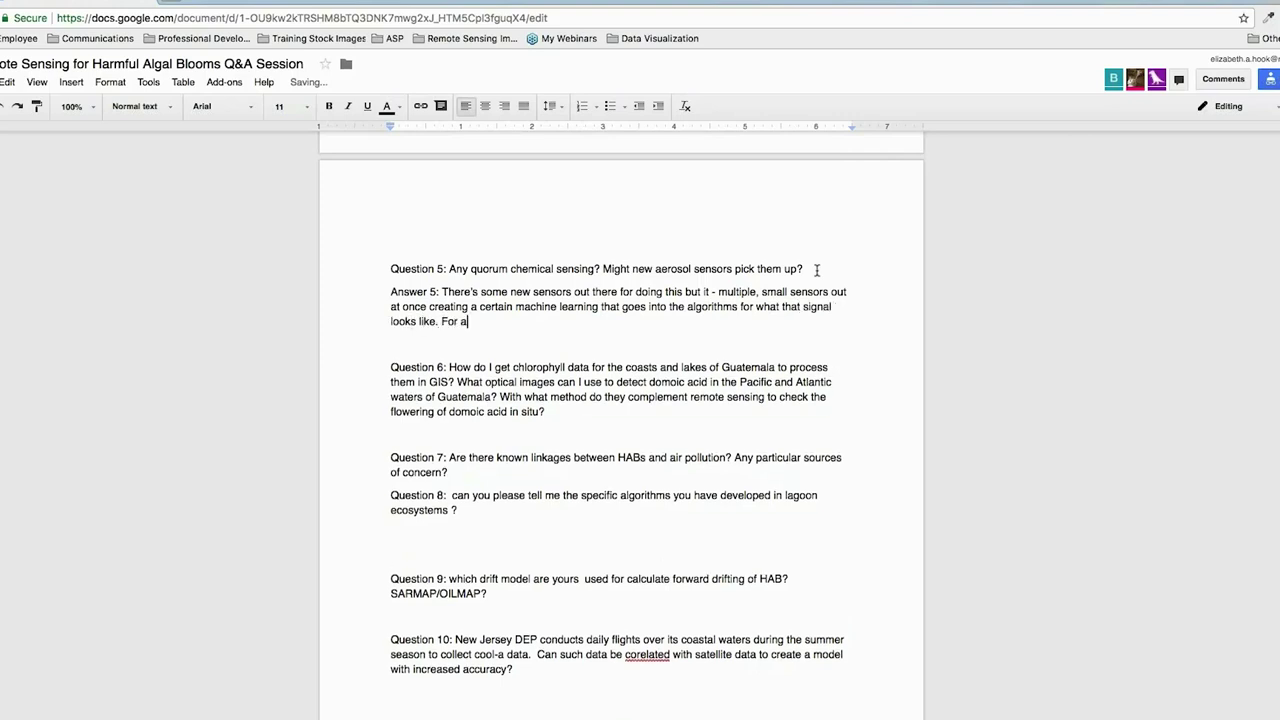
# Add to Answer 5 that aerosol sensors "might be something interesting, but I don't think we've done it for ocean enough."
pyautogui.write('erosol sensr')
pyautogui.write('rs, that might be something in')
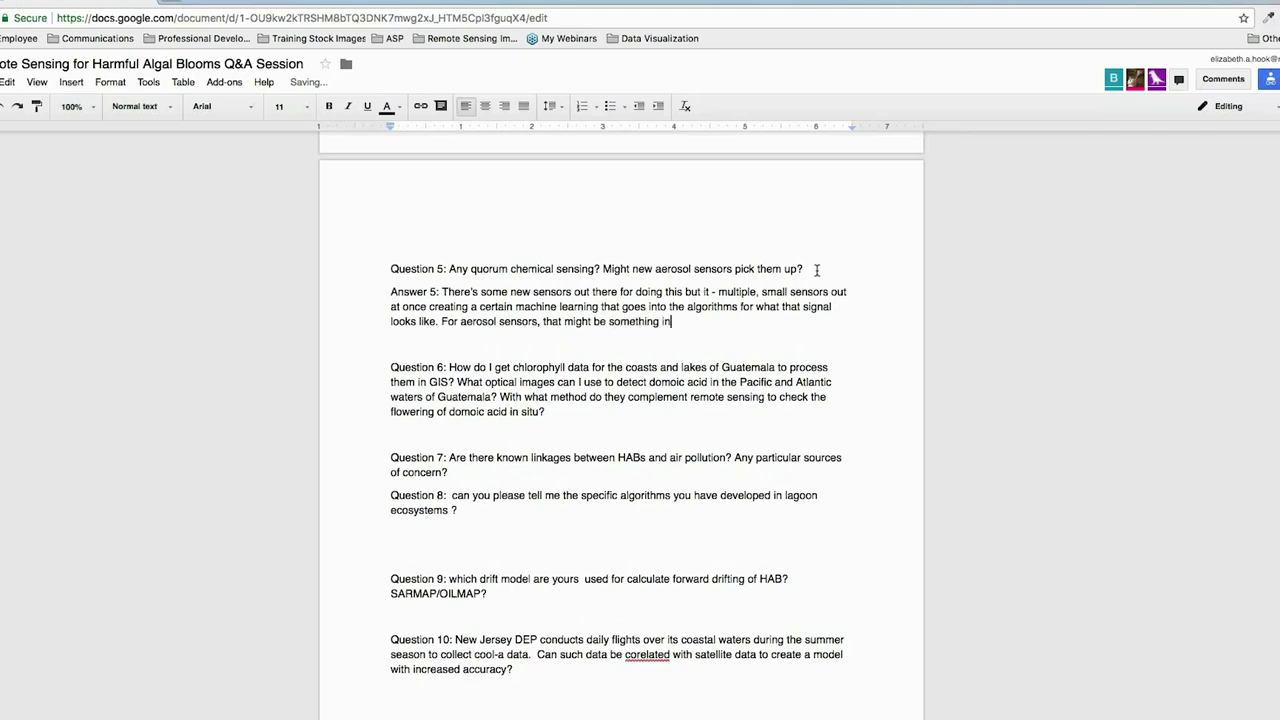
pyautogui.write("teresting, but I don't think we've done it for ocean stu")
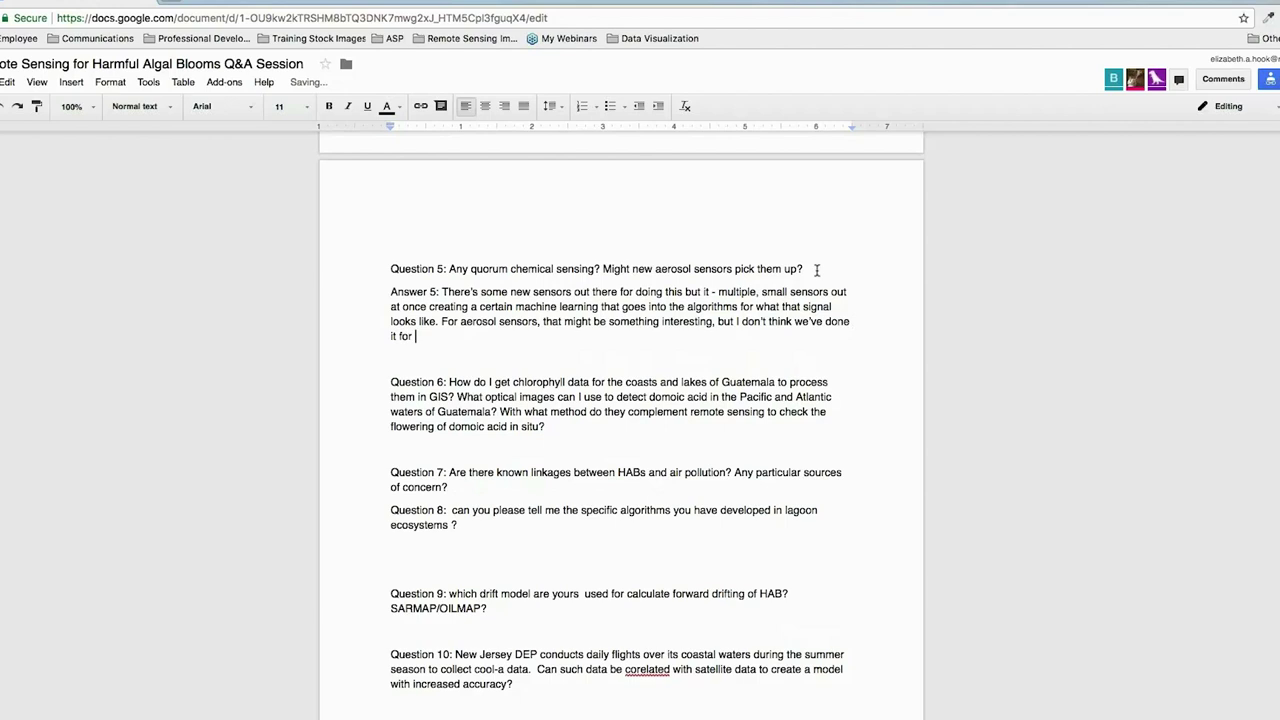
pyautogui.press('BackSpace')
pyautogui.press('BackSpace')
pyautogui.press('BackSpace')
pyautogui.write("enough. We're developing some ve")
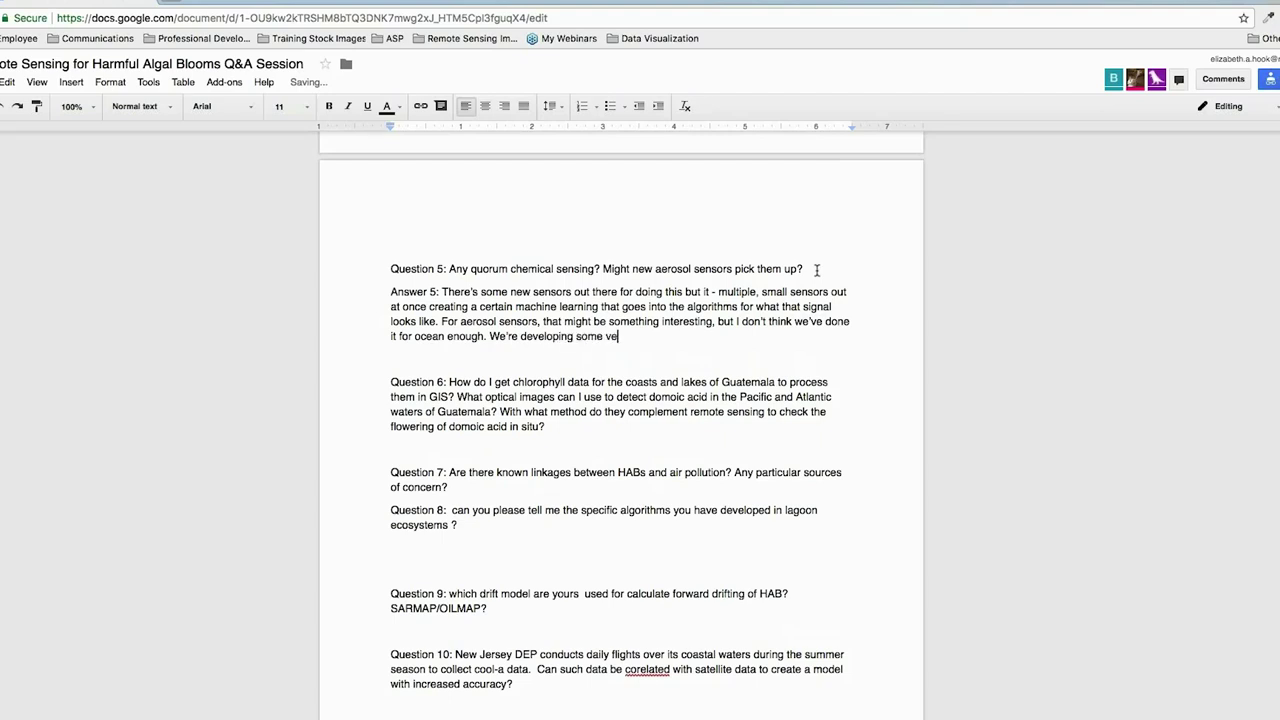
# Add to Answer 5 that very small domoic acid sensors on robotics, gliders, AMPs would give a good spatial sense of domoic acid on the sub surface
pyautogui.write('ry small demoic acid sensors that wou')
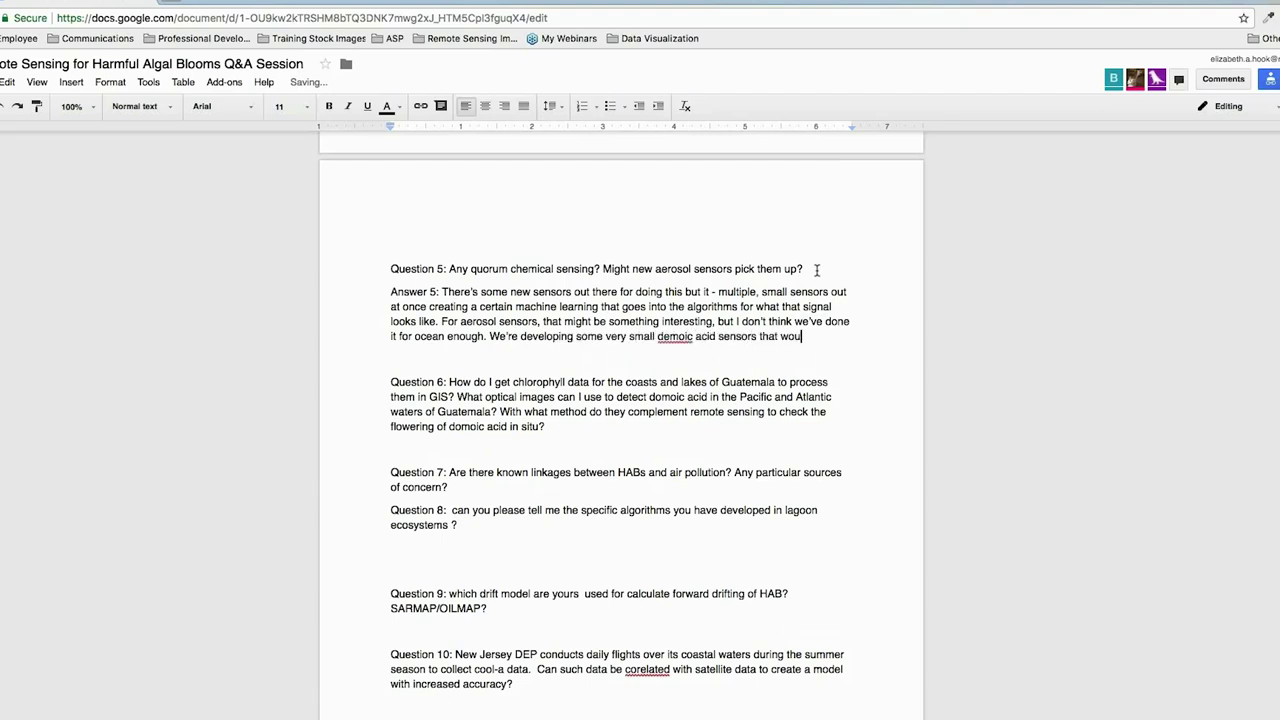
pyautogui.write('ld go on robotic')
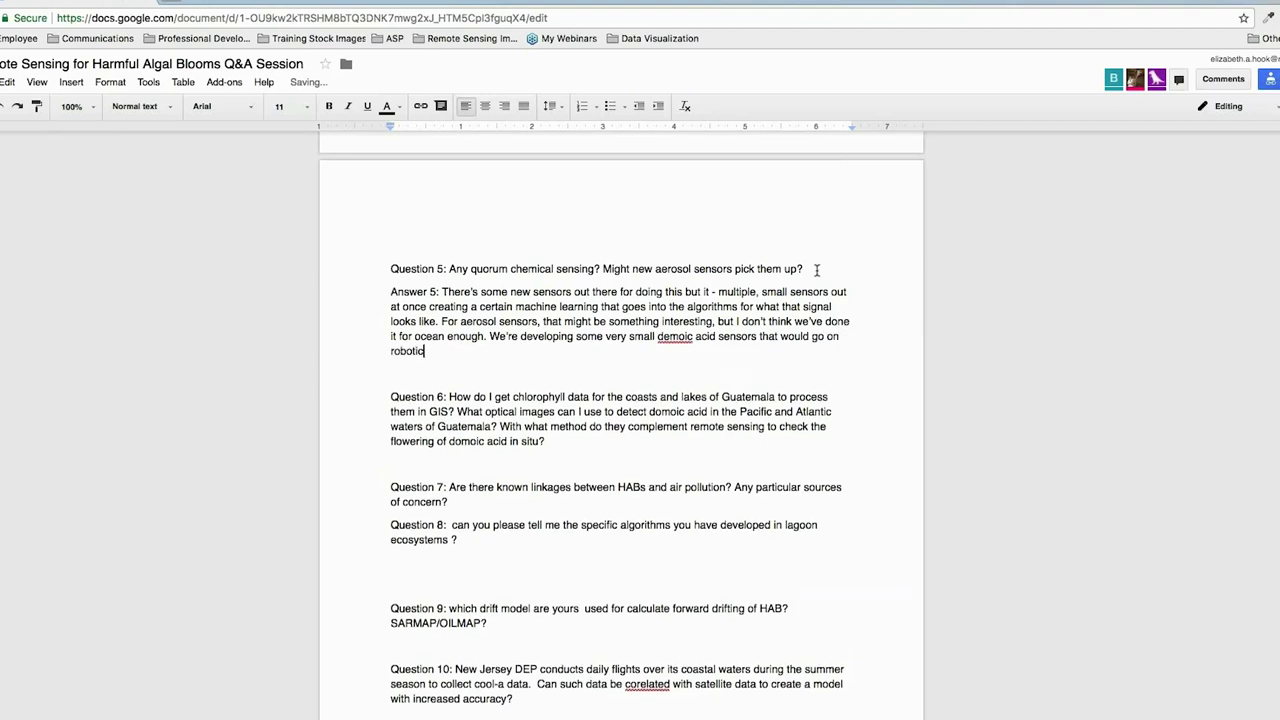
pyautogui.write('s, gliders, AMPs, and that ')
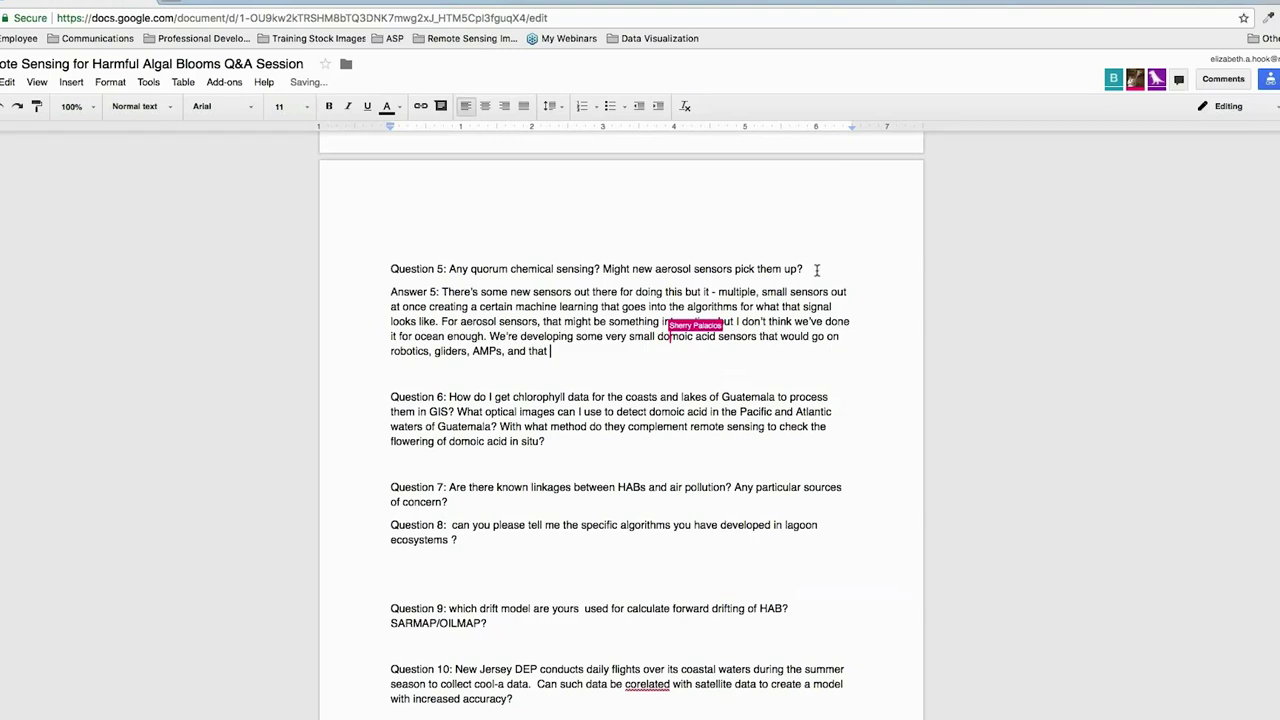
pyautogui.write('would give u')
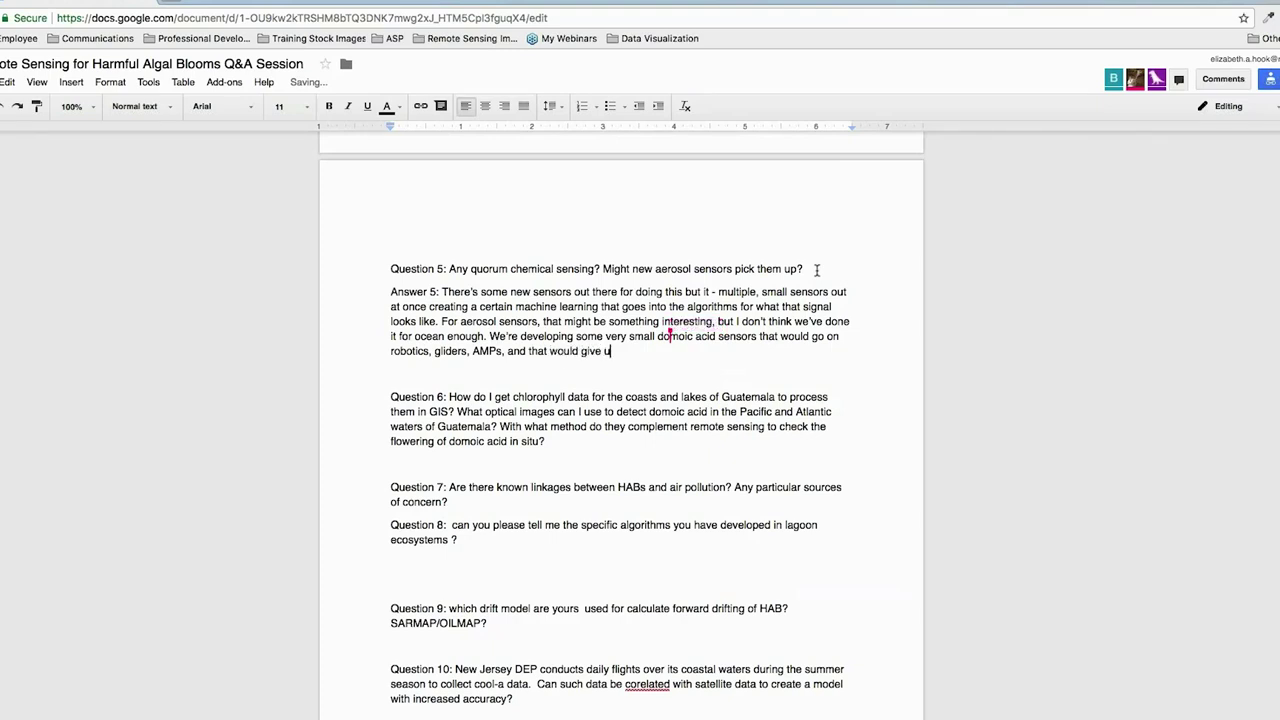
pyautogui.write('s a good spatial sense of where domoic')
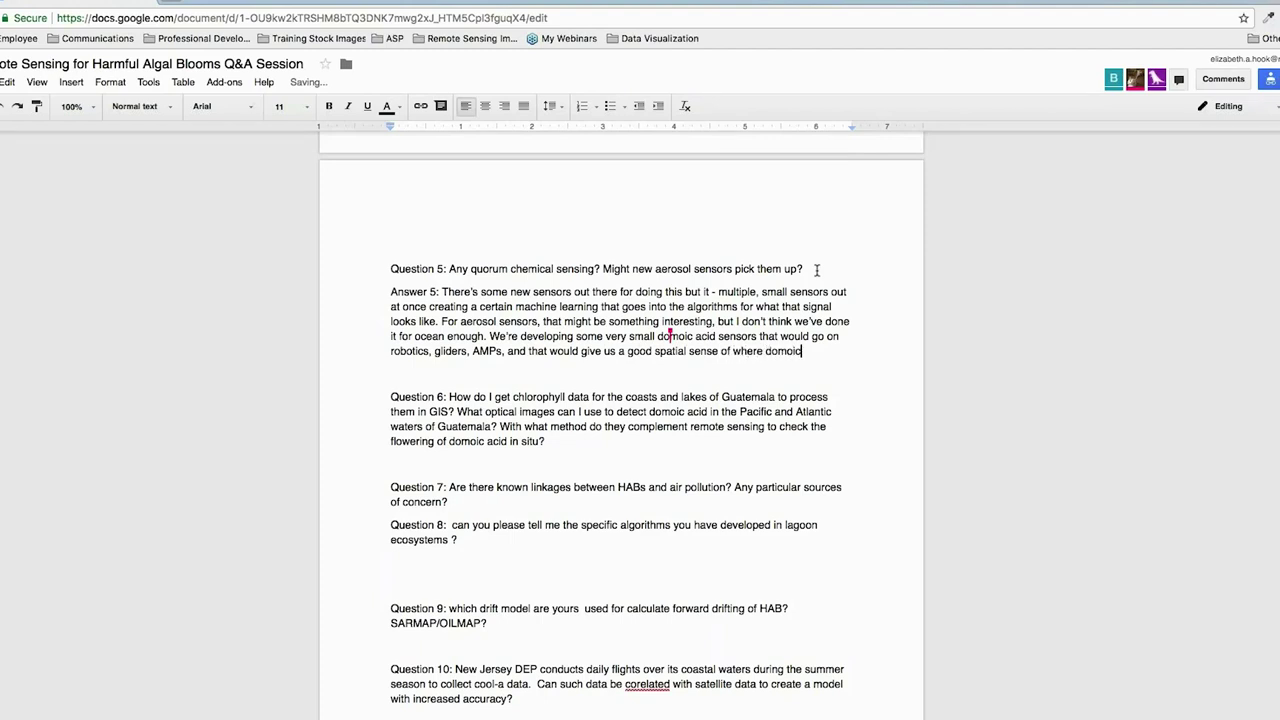
pyautogui.write(' acid is on the sub ')
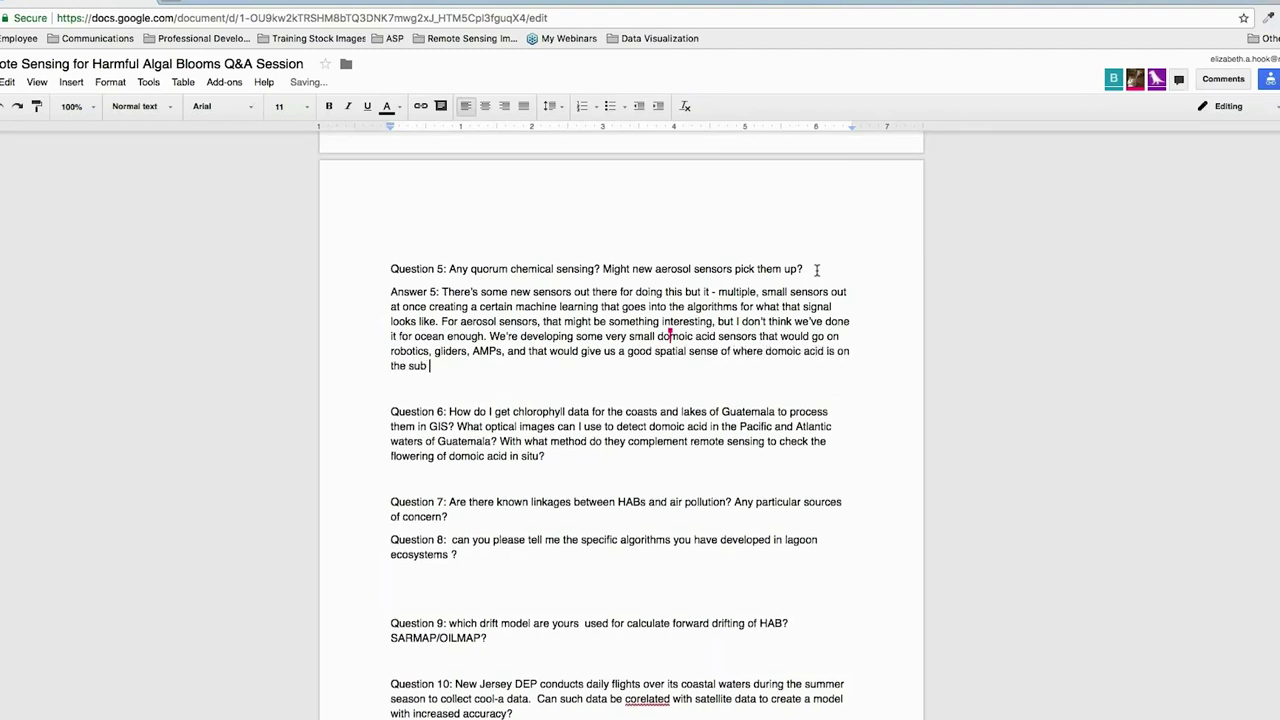
pyautogui.write('surface.')
# Start an "Answer 6:" line below Question 6 and correct the spelling to "subsurface" at the end of Answer 5
pyautogui.press('Return')
pyautogui.write('Answer 6:')
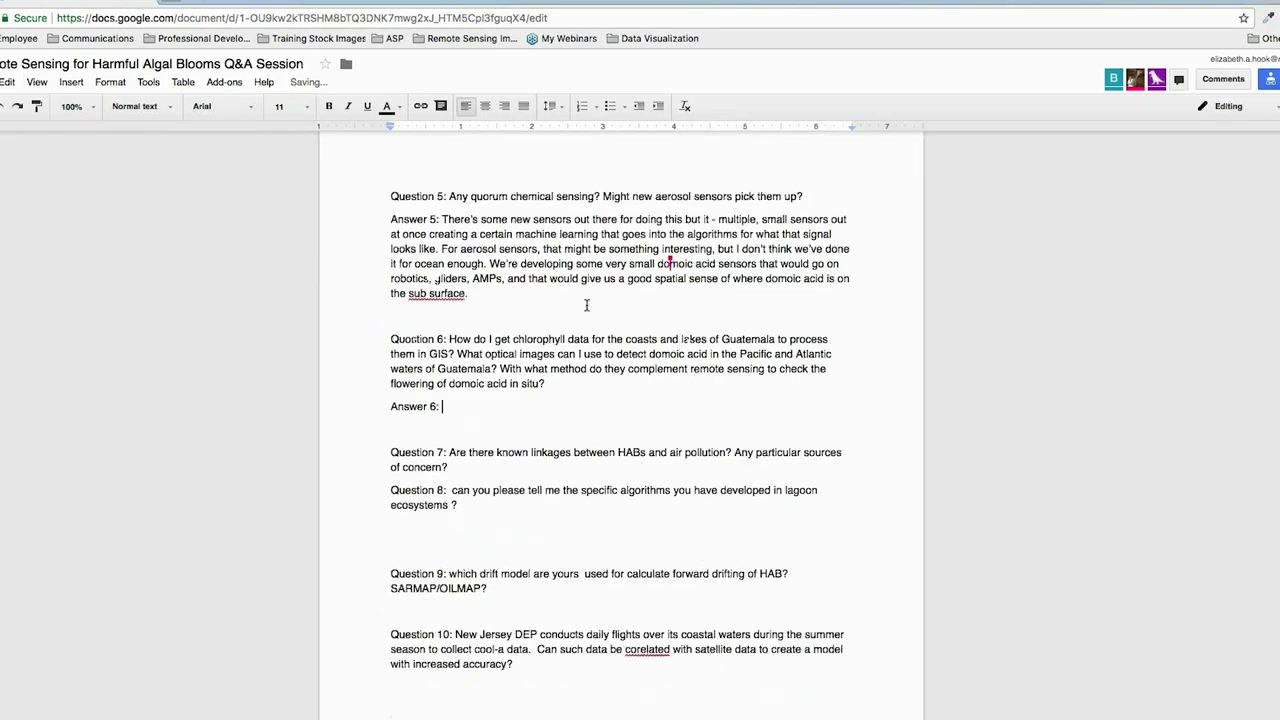
pyautogui.scroll(-2, 500, 330)
pyautogui.rightClick(418, 267)
pyautogui.click(466, 297)
pyautogui.click(706, 391)
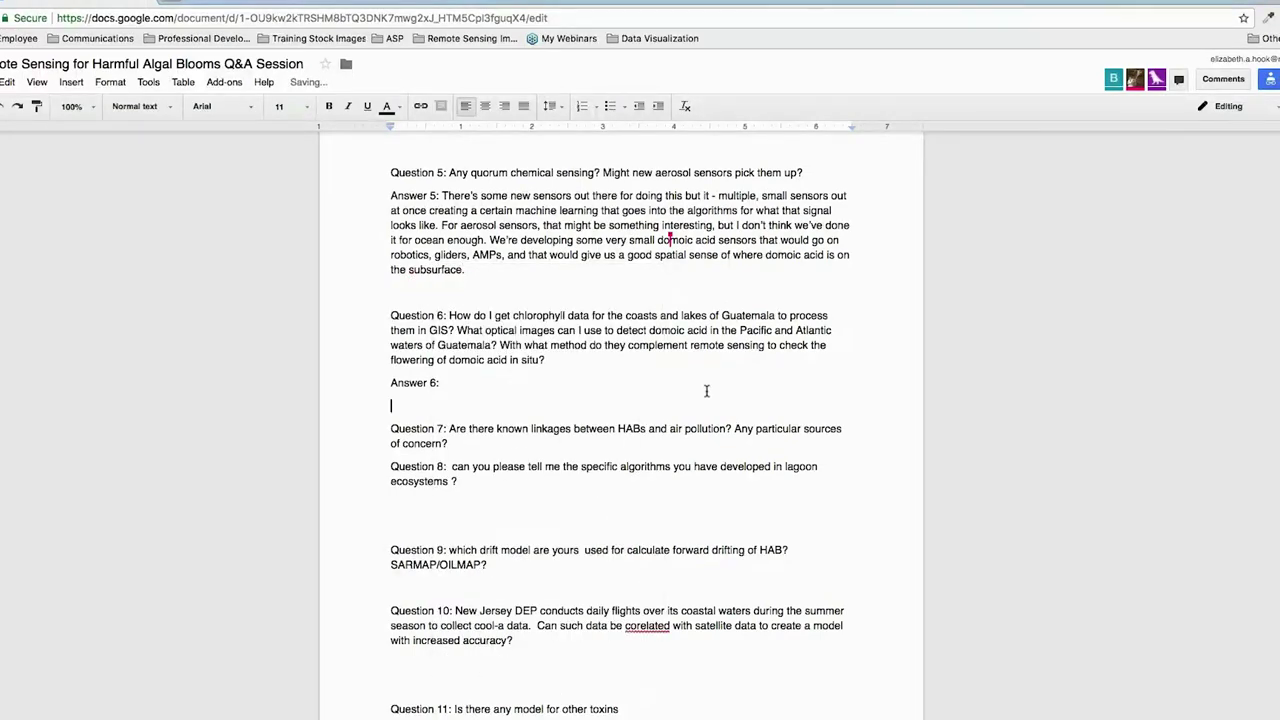
pyautogui.click(689, 377)
pyautogui.scroll(-1, 689, 377)
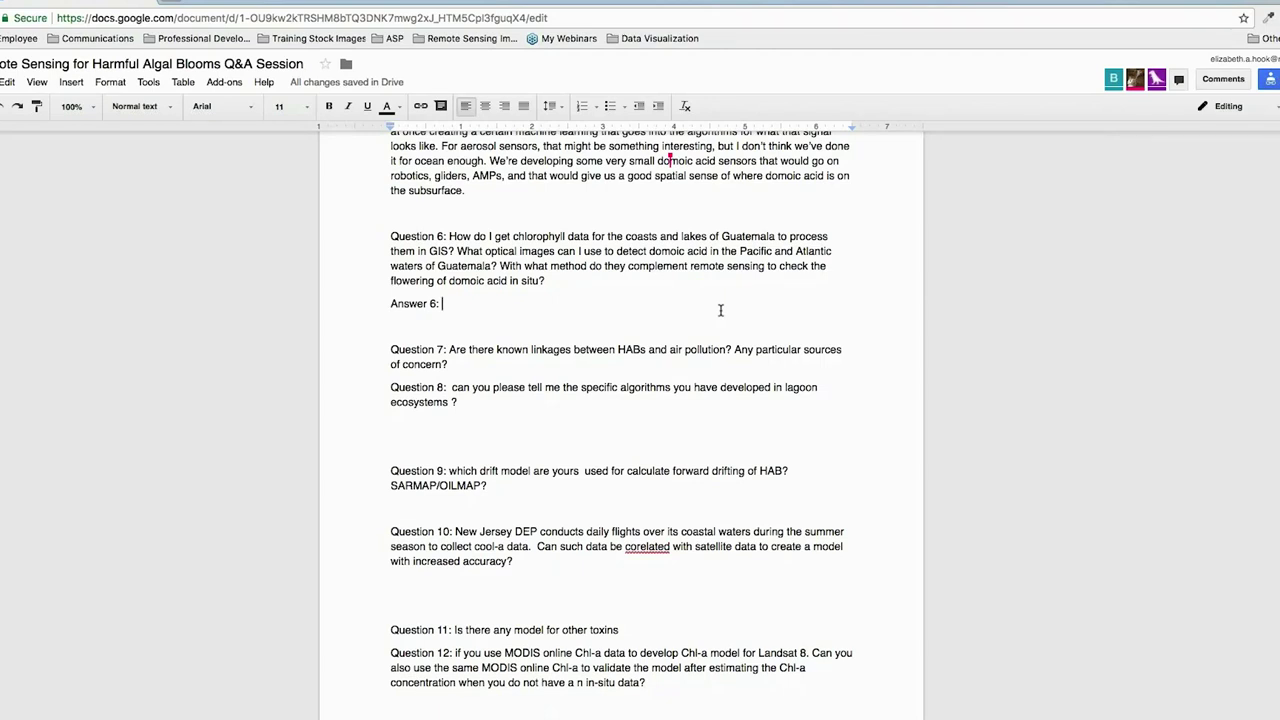
# Write in Answer 6 that applying this to other regions is being tried, but how successful a model tuned for CA is there can't be said yet
pyautogui.write("Certainly, we've e")
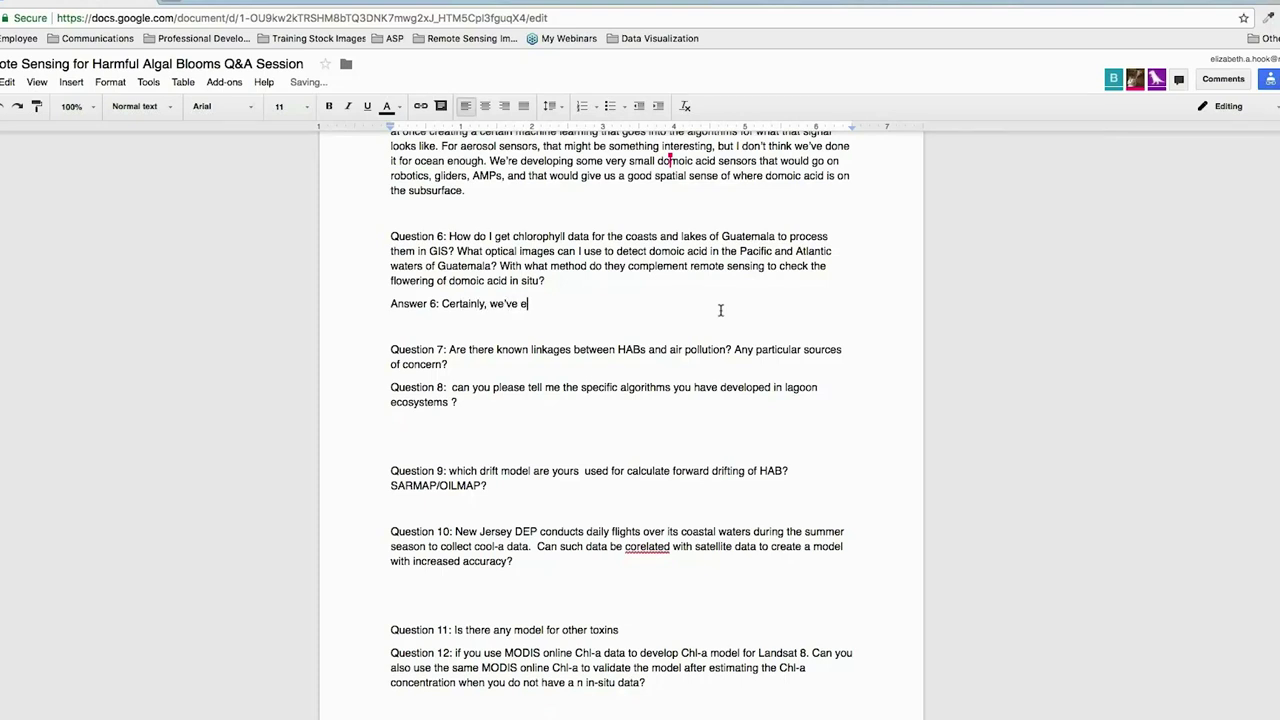
pyautogui.write('een trying to apply t')
pyautogui.write('his of')
pyautogui.write('other r')
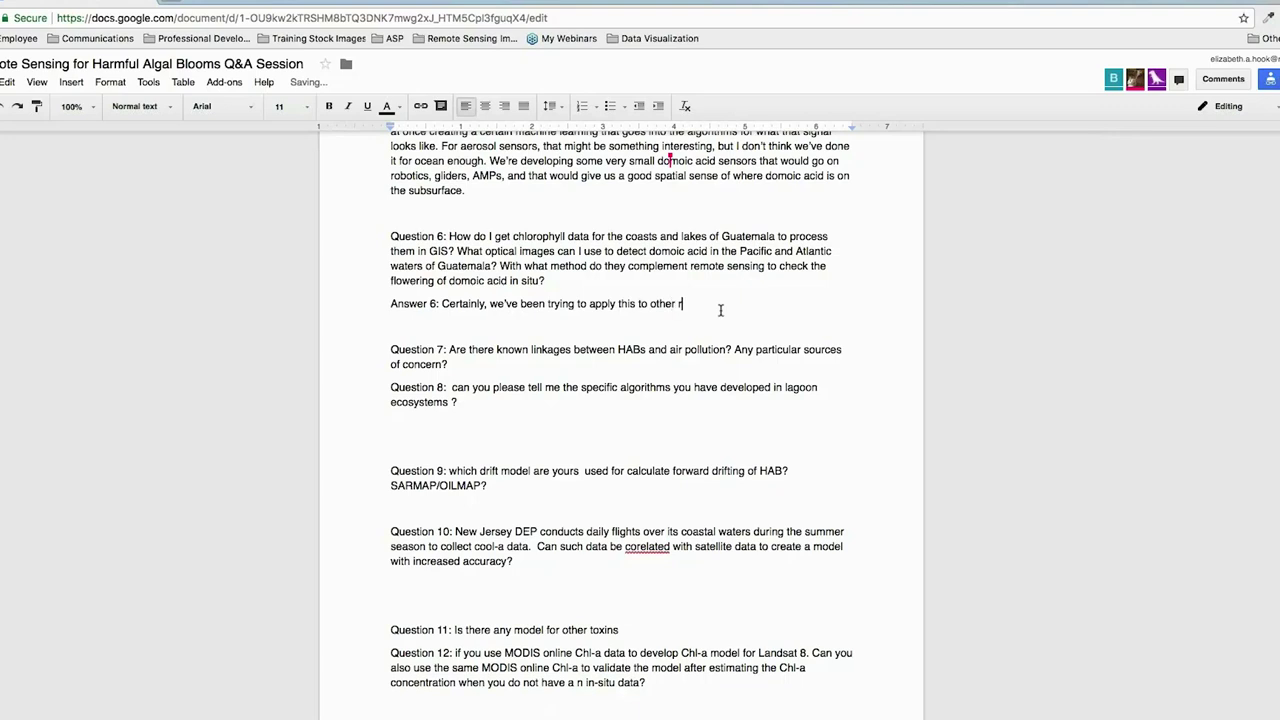
pyautogui.write("egions. I can't say yet how success")
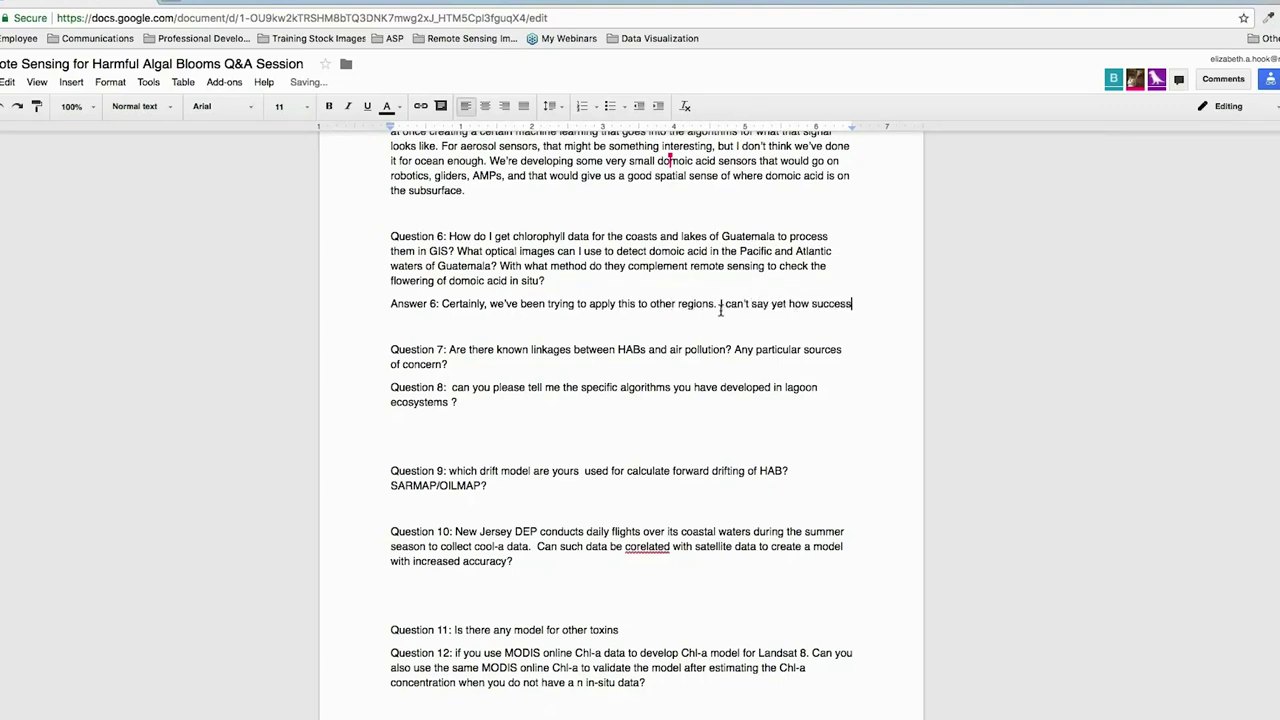
pyautogui.write('ful a model tuned for CA')
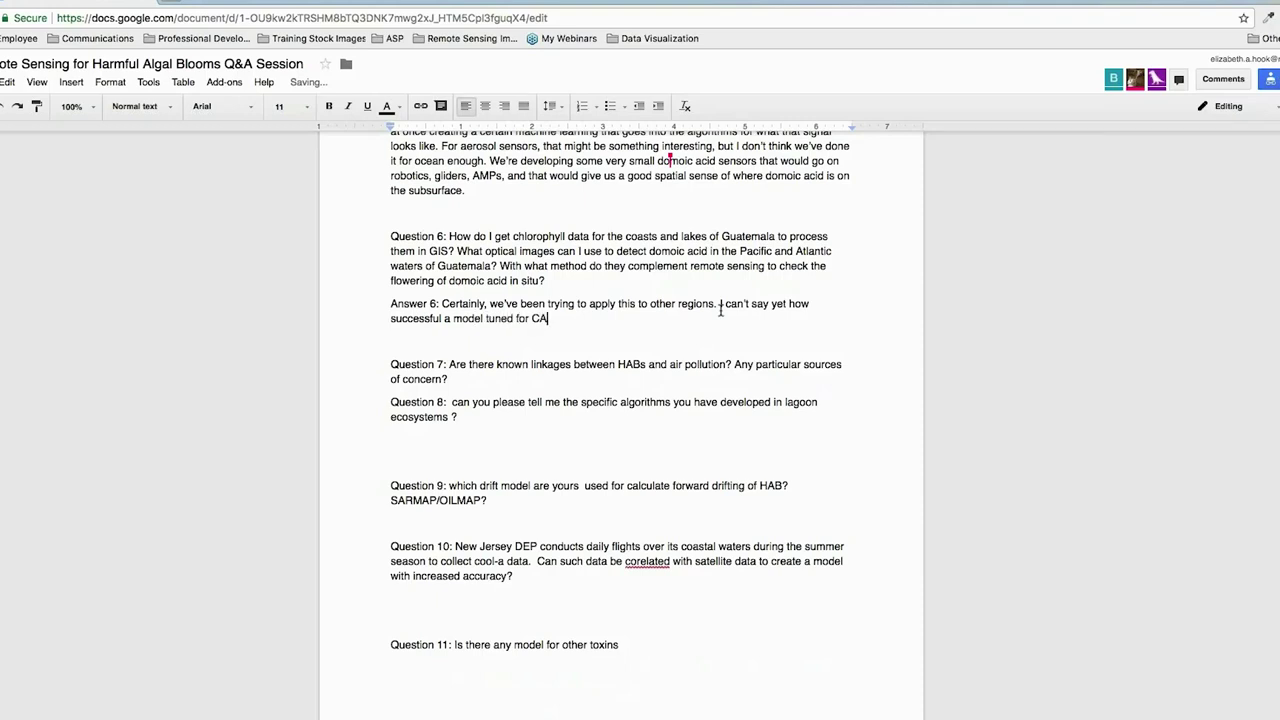
pyautogui.write(' is for other regions. Optical images you can ')
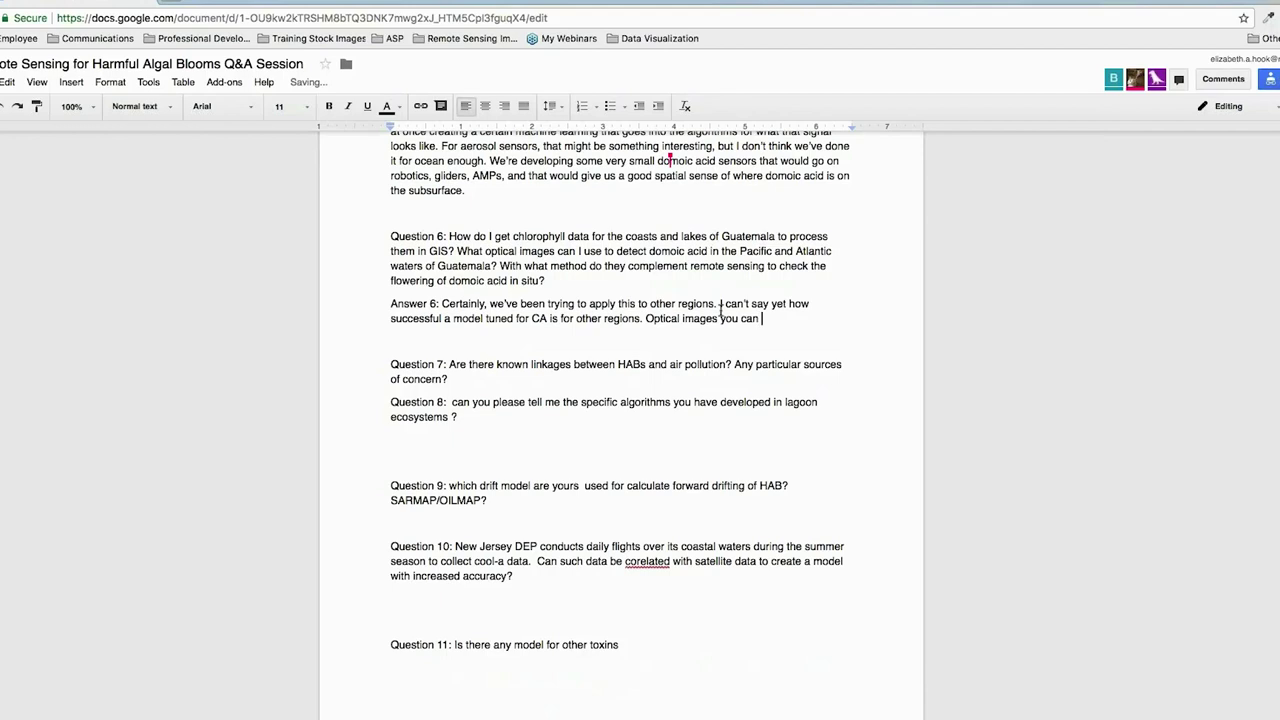
# Add to Answer 6 that reflectance yields for detecting domoic acid can be applied to your region, requiring training and understanding of how it applies
pyautogui.write('use to detec')
pyautogui.write('t om')
pyautogui.write('omoic ac')
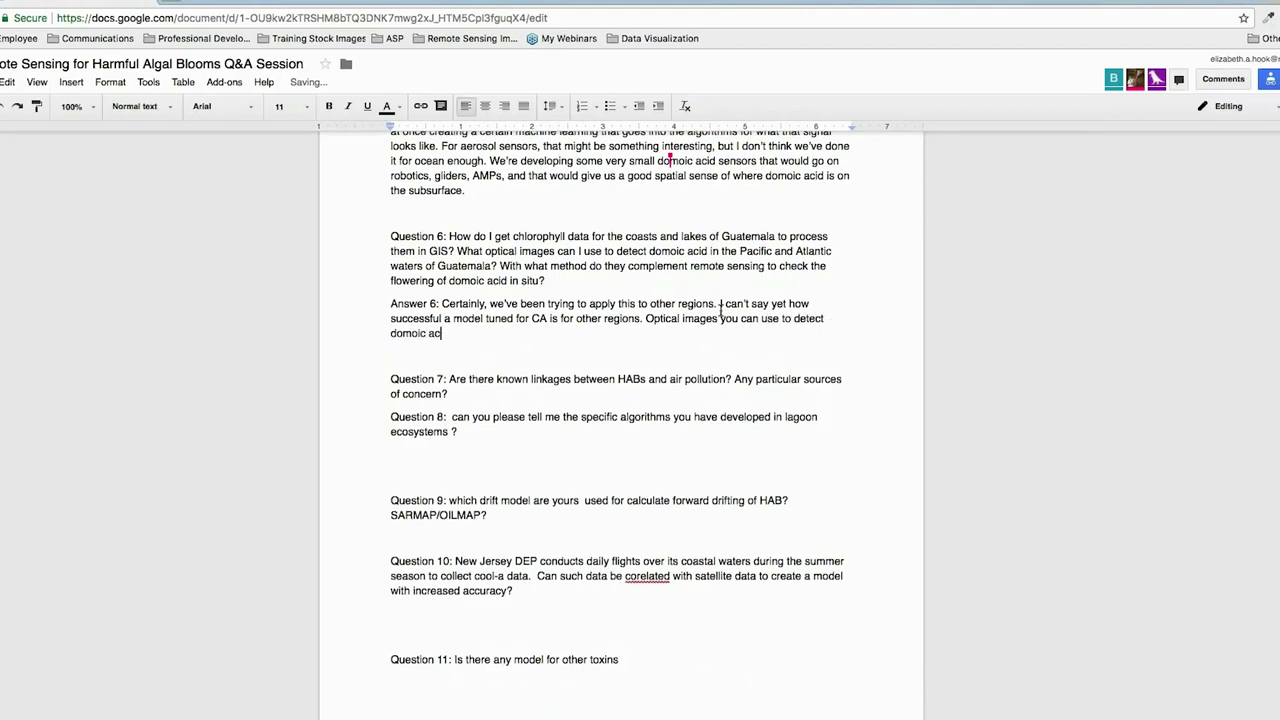
pyautogui.write("id - if that's just the reflectance yields, t")
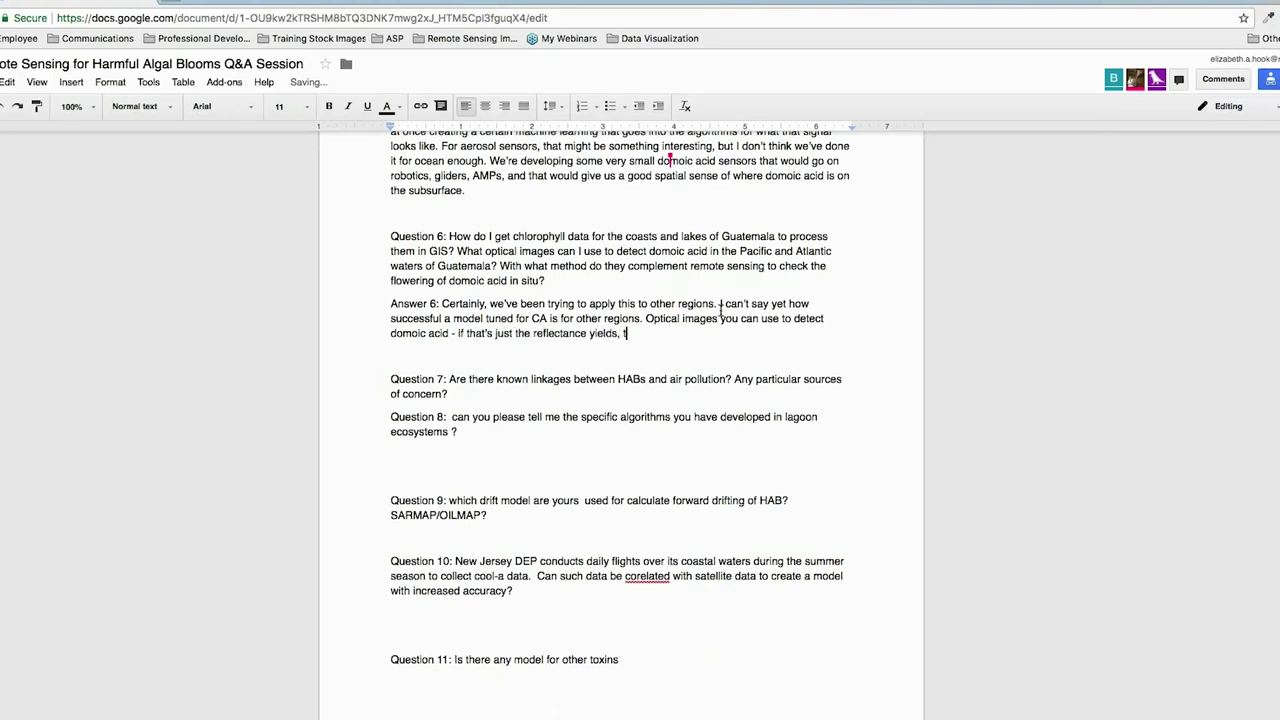
pyautogui.write("here's no reason you can't a")
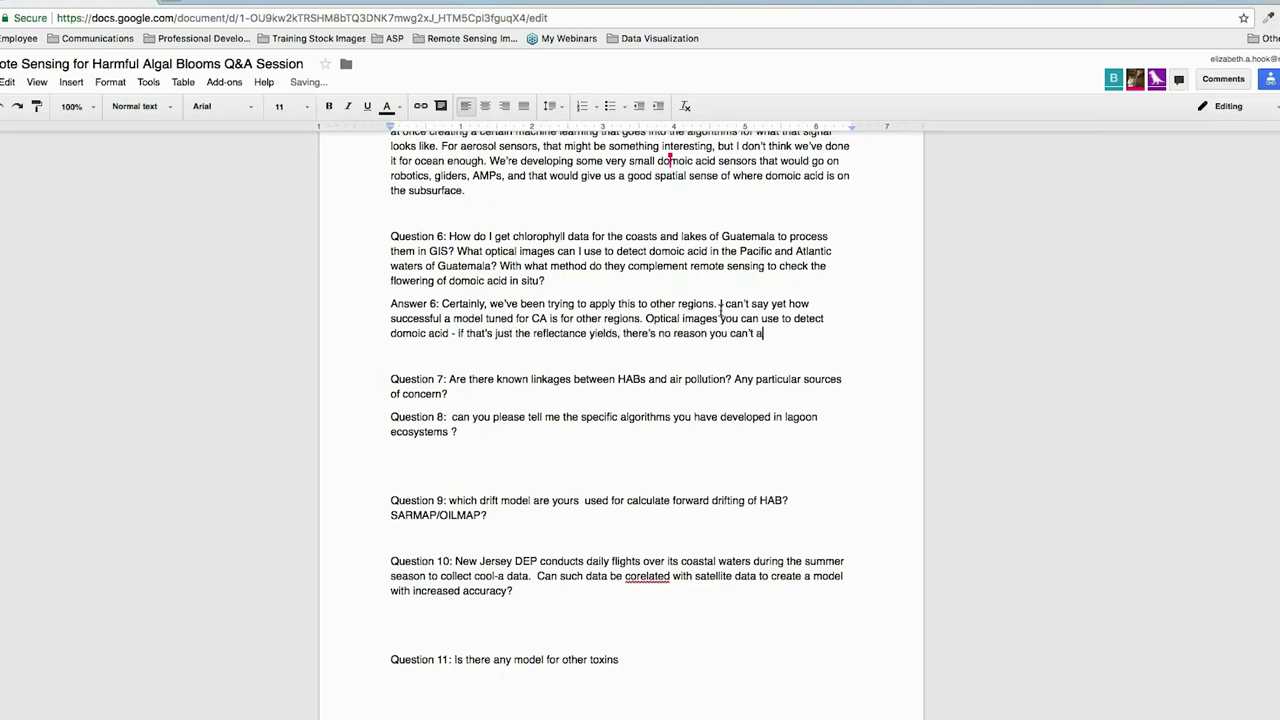
pyautogui.write("pply them to your region. It'll just req")
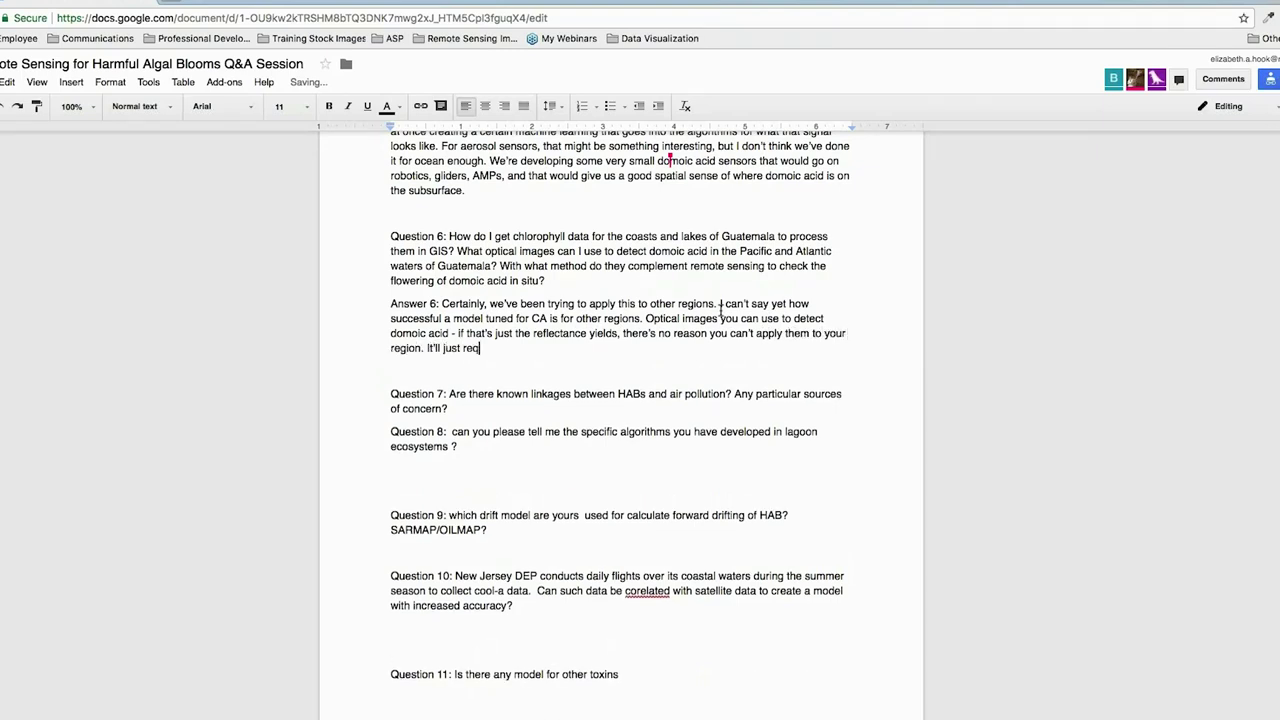
pyautogui.write('uire training and understa')
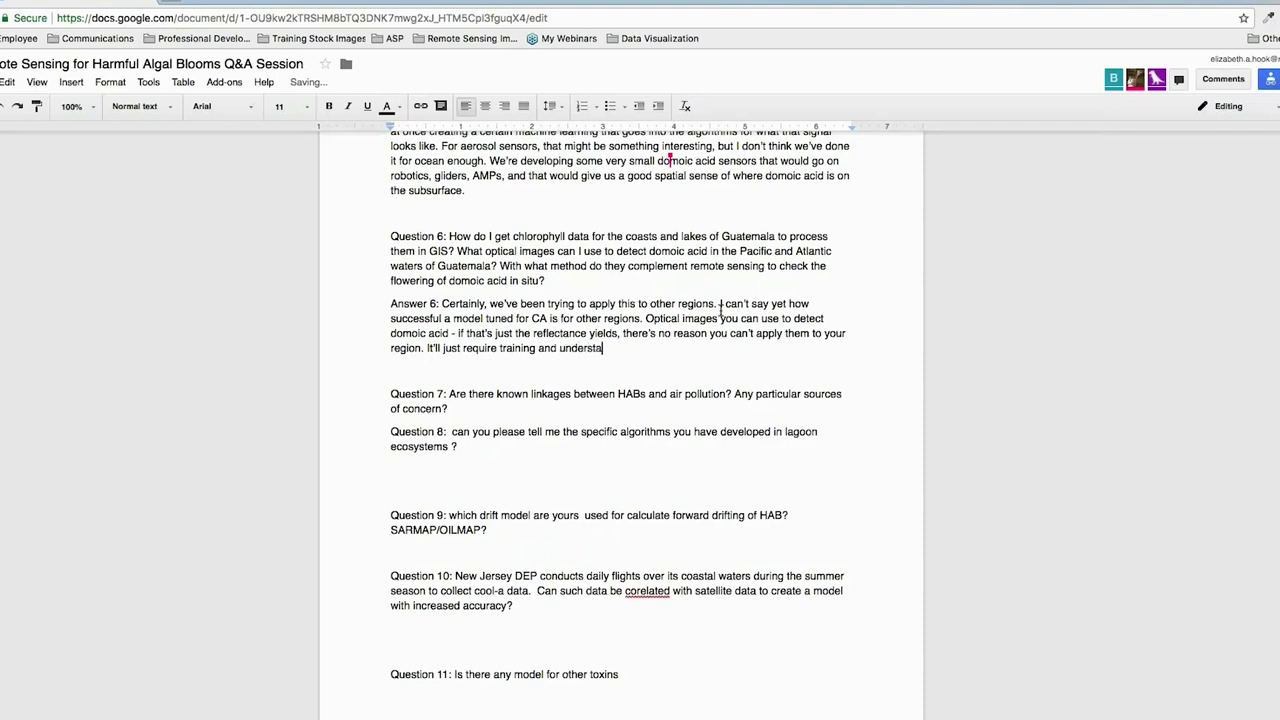
pyautogui.write('nding to understand how it applies to')
# Finish the Answer 6 sentence with "in situ levels.", italicizing only "in situ"
pyautogui.hotkey('ctrl', 'i')
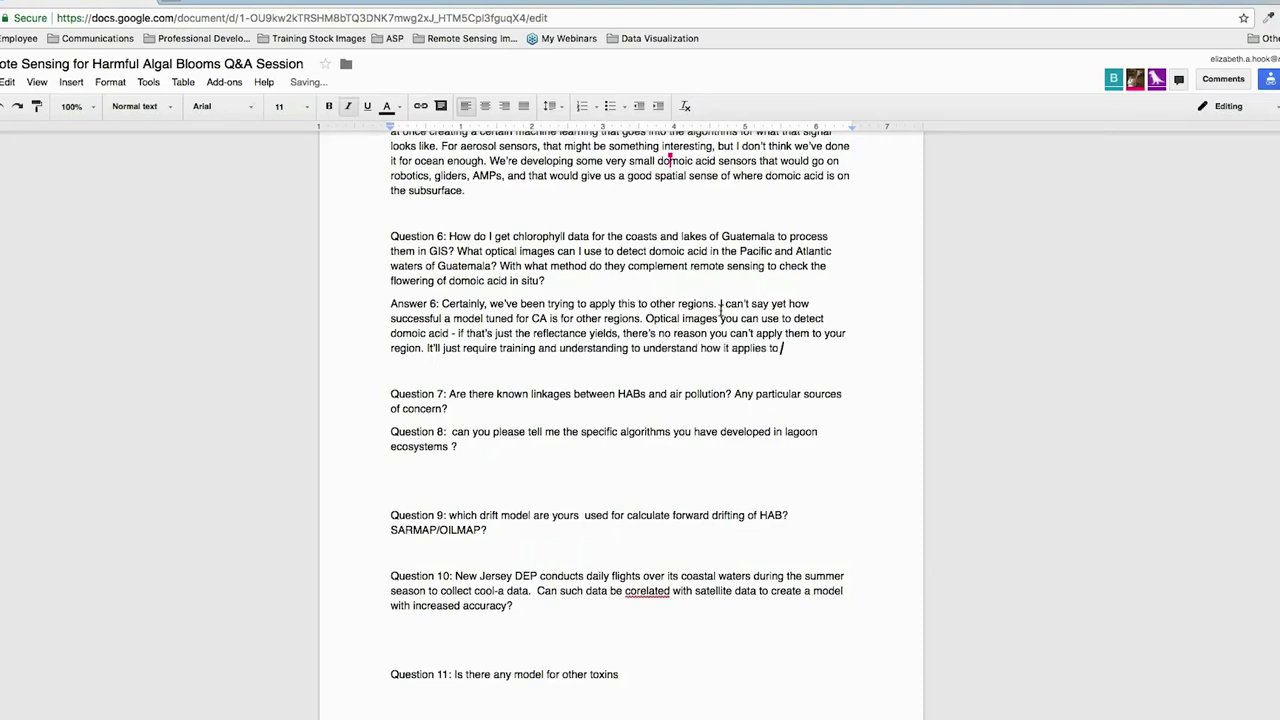
pyautogui.write('in situi levels')
pyautogui.hotkey('ctrl', 'i')
pyautogui.write('.')
pyautogui.press('Left')
pyautogui.press('Left')
pyautogui.press('Left')
pyautogui.press('BackSpace')
pyautogui.press('BackSpace')
pyautogui.press('Right')
pyautogui.hotkey('shift', 'Right')
pyautogui.hotkey('shift', 'Right')
pyautogui.hotkey('shift', 'Right')
pyautogui.hotkey('shift', 'Right')
pyautogui.hotkey('shift', 'Right')
pyautogui.hotkey('shift', 'Right')
pyautogui.hotkey('ctrl', 'i')
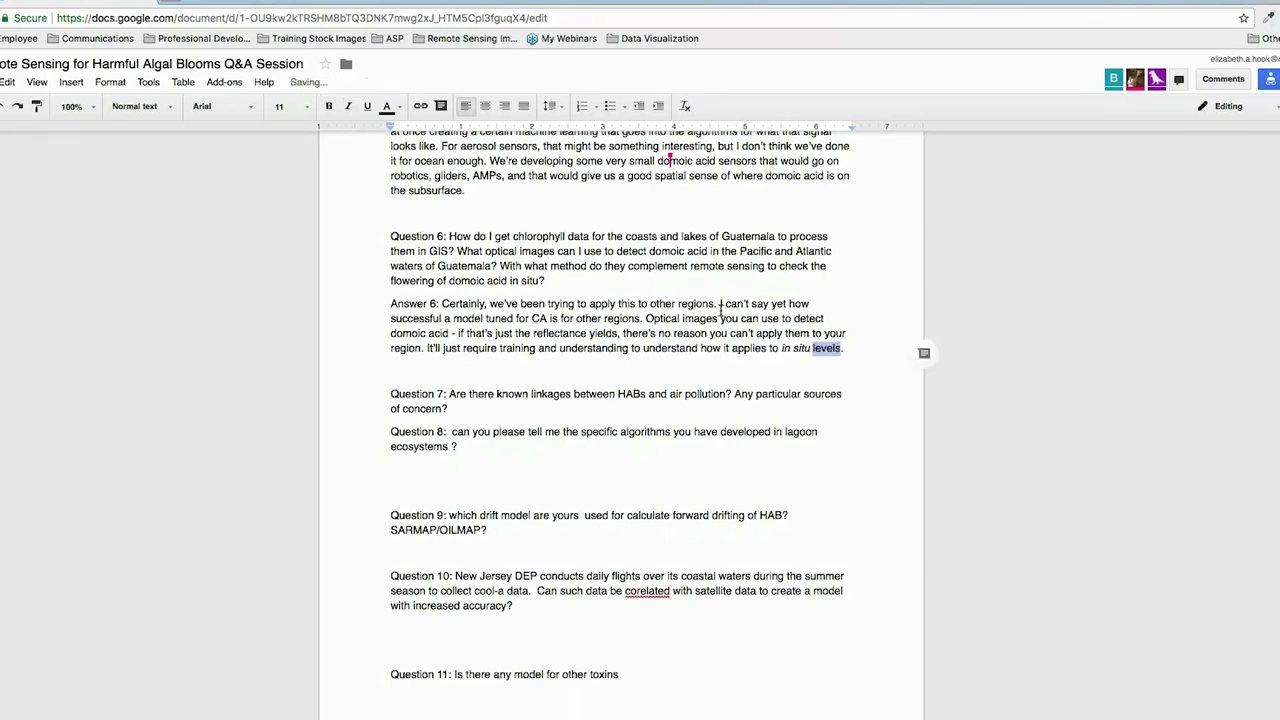
# Add a paragraph under Answer 6 asking if the code could work elsewhere, answering yes, in 6 months-a year, as the tool transfers to NOAA
pyautogui.press('End')
pyautogui.press('Return')
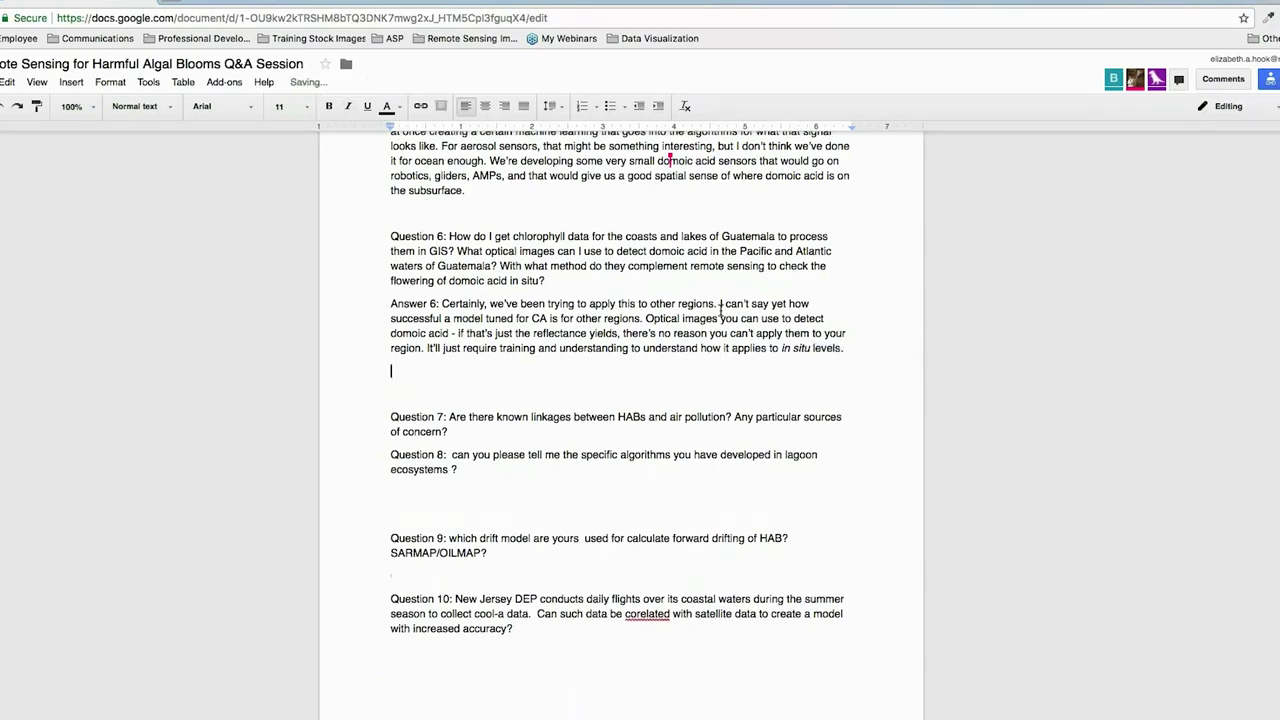
pyautogui.write('Could the code work f')
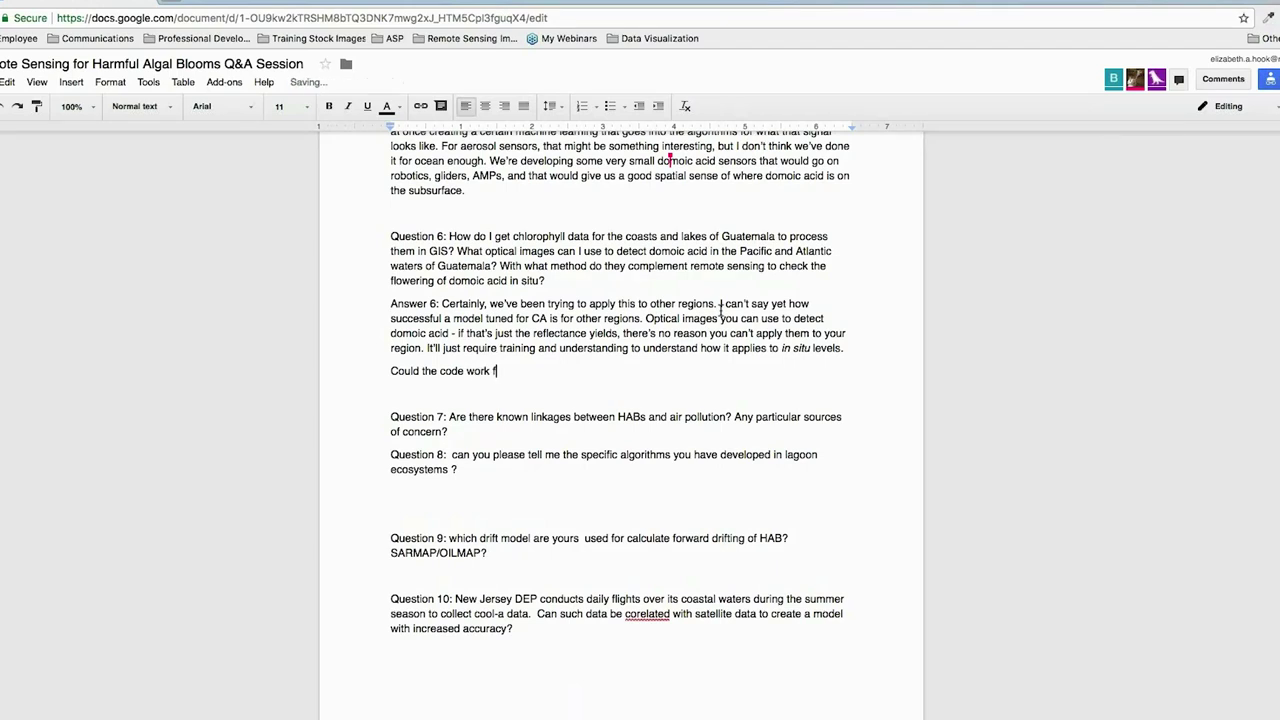
pyautogui.write("or elsewhere? Yes - it'll be 6 m")
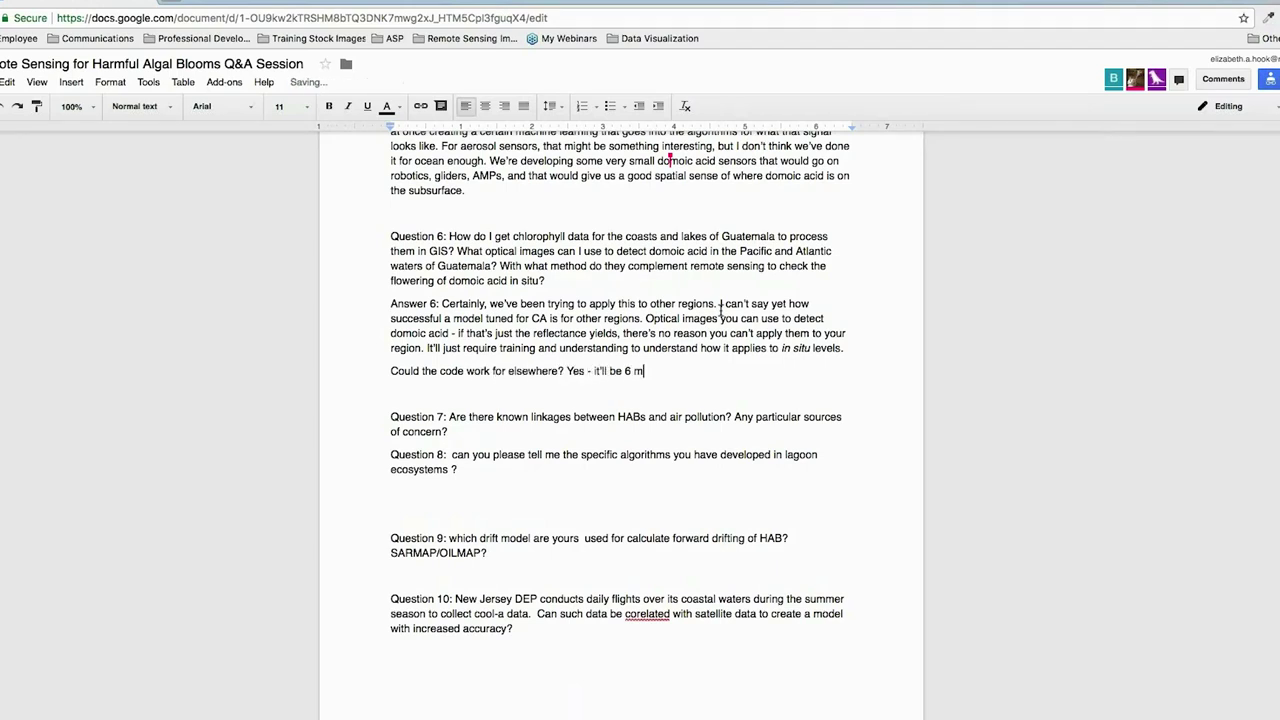
pyautogui.write('onths-a year bec')
pyautogui.write("ore we're r")
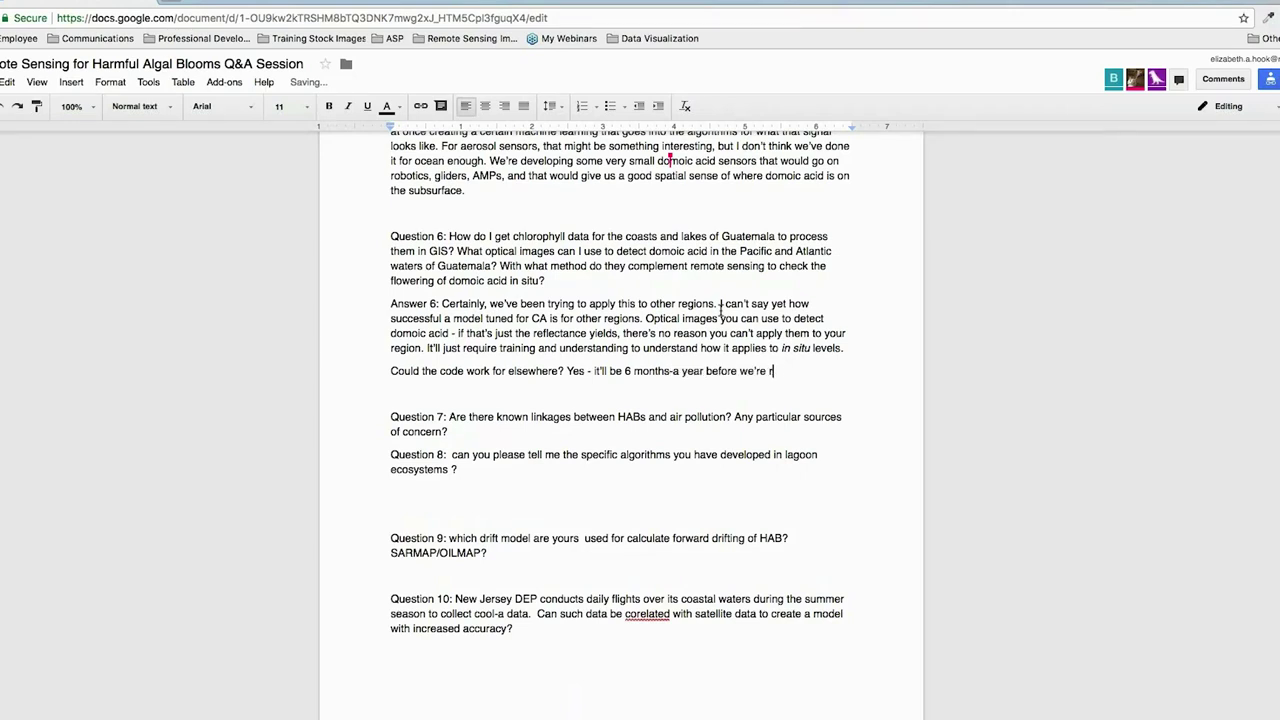
pyautogui.write('eady to put those out as')
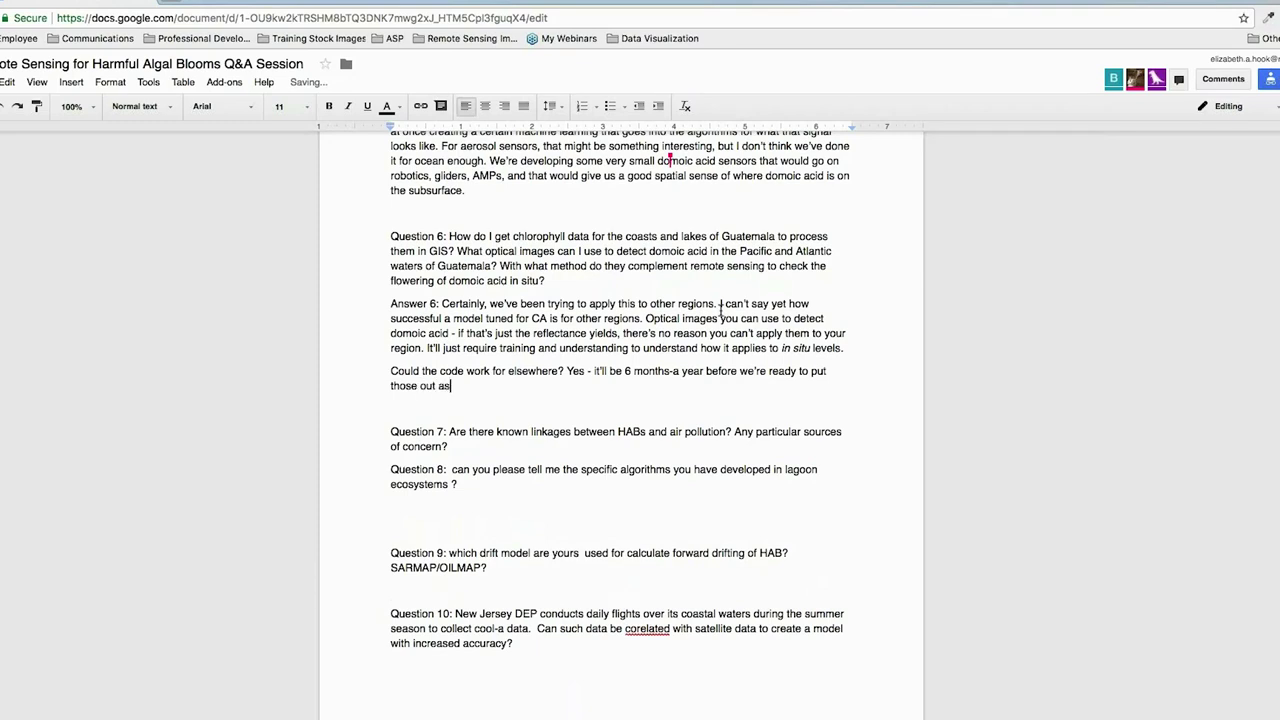
pyautogui.write(' we transfer the tool to NOAA. Some things')
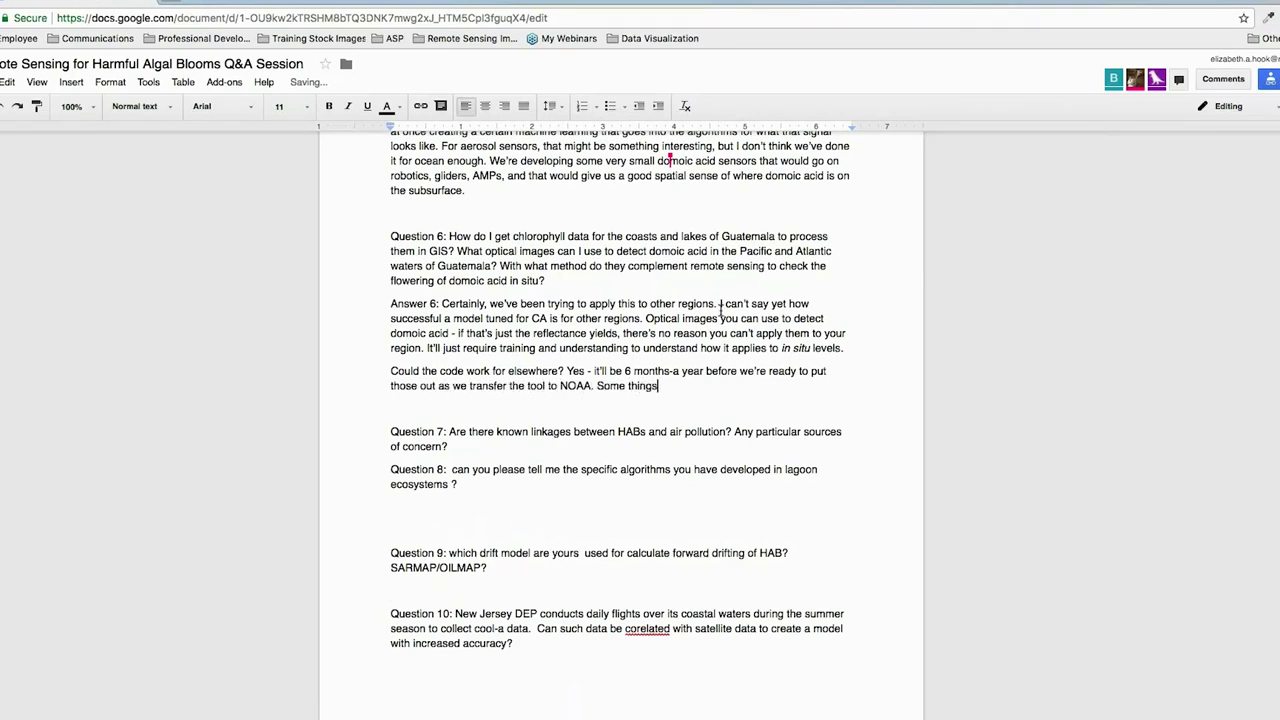
# Add to Answer 6 that some things are on a semi-public website, annotating scripts/routines will help, and the end-goal is people tweaking on their own
pyautogui.write(" on semi-public website, but it'll be ")
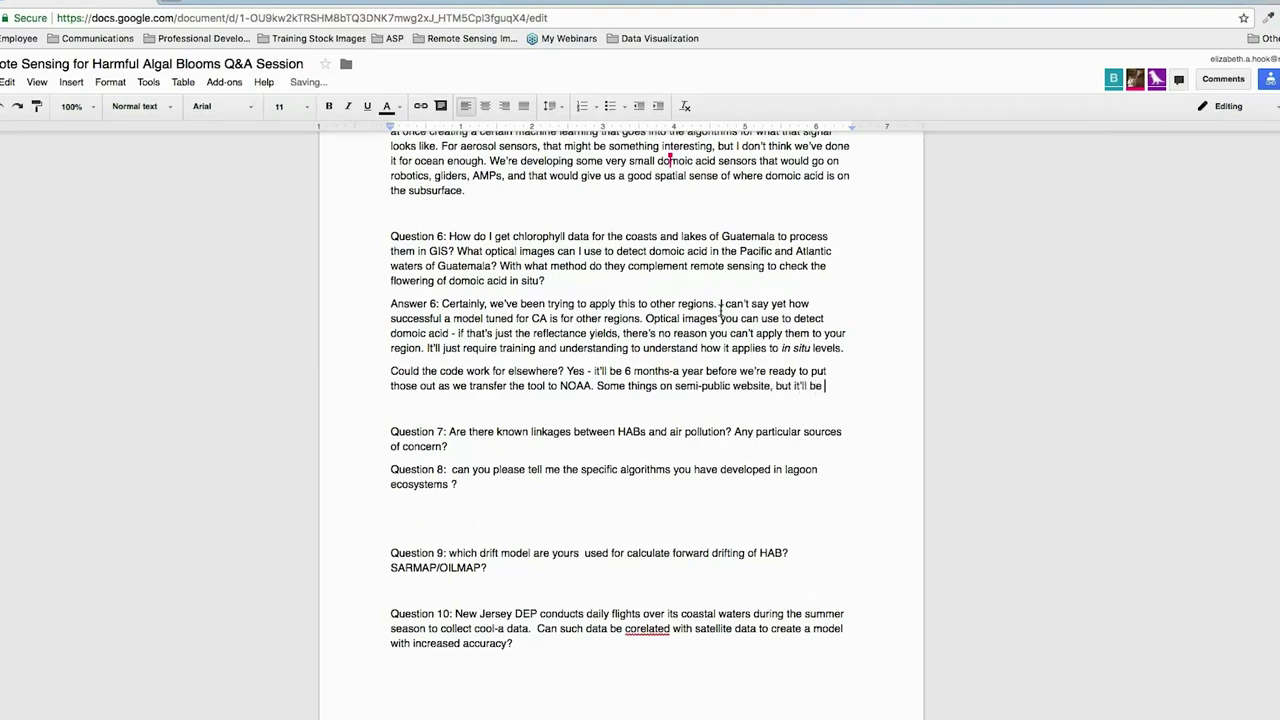
pyautogui.write('helpful for us to anno')
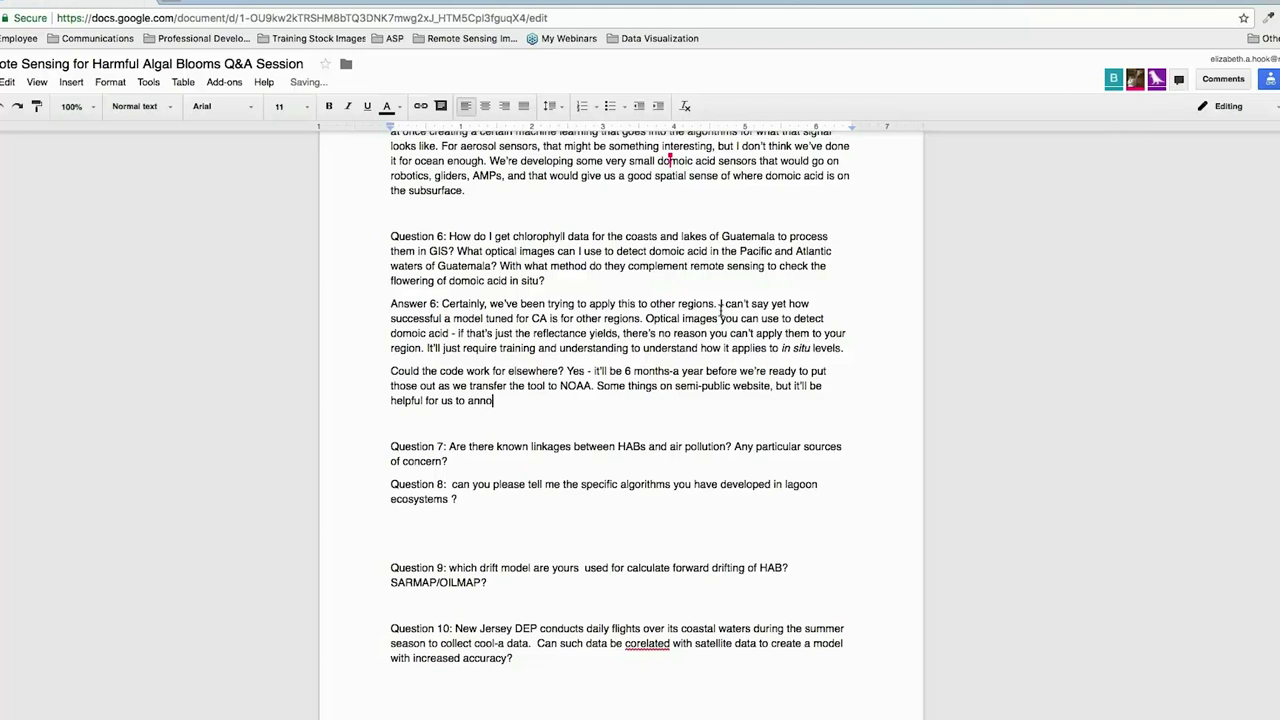
pyautogui.write('tate our scripts/routines, but the end-')
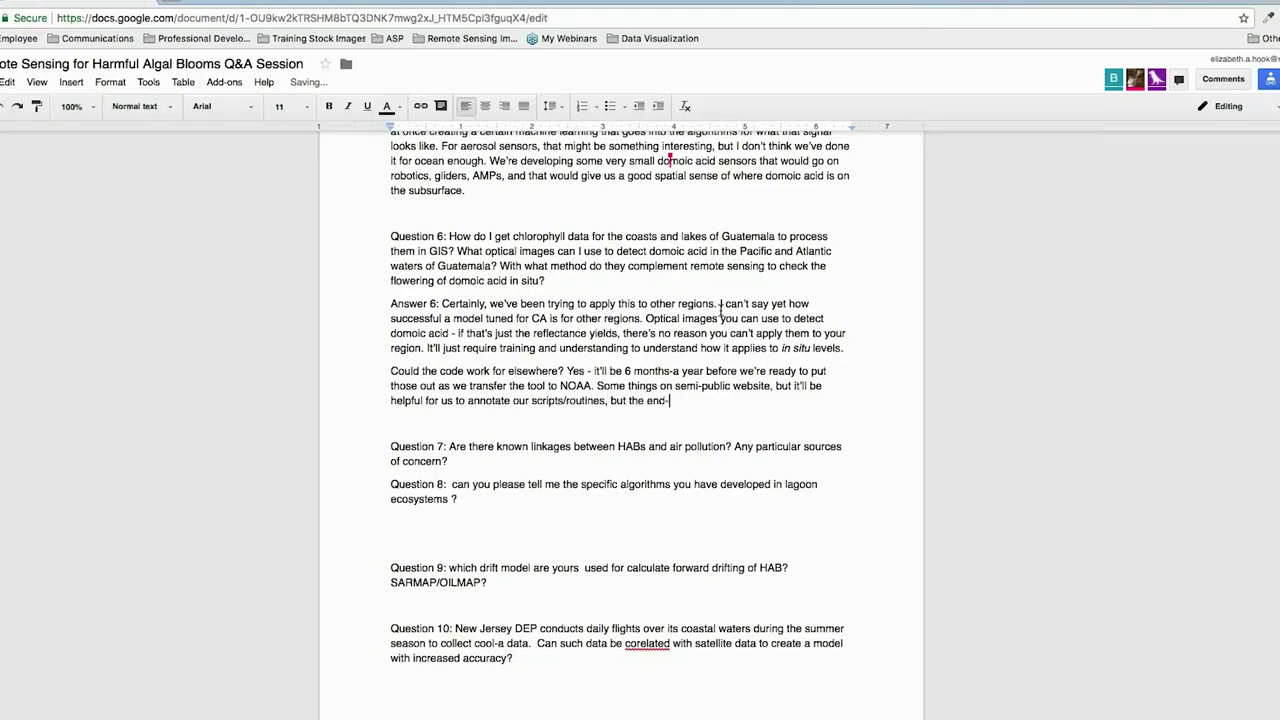
pyautogui.write('goal is that people are ab')
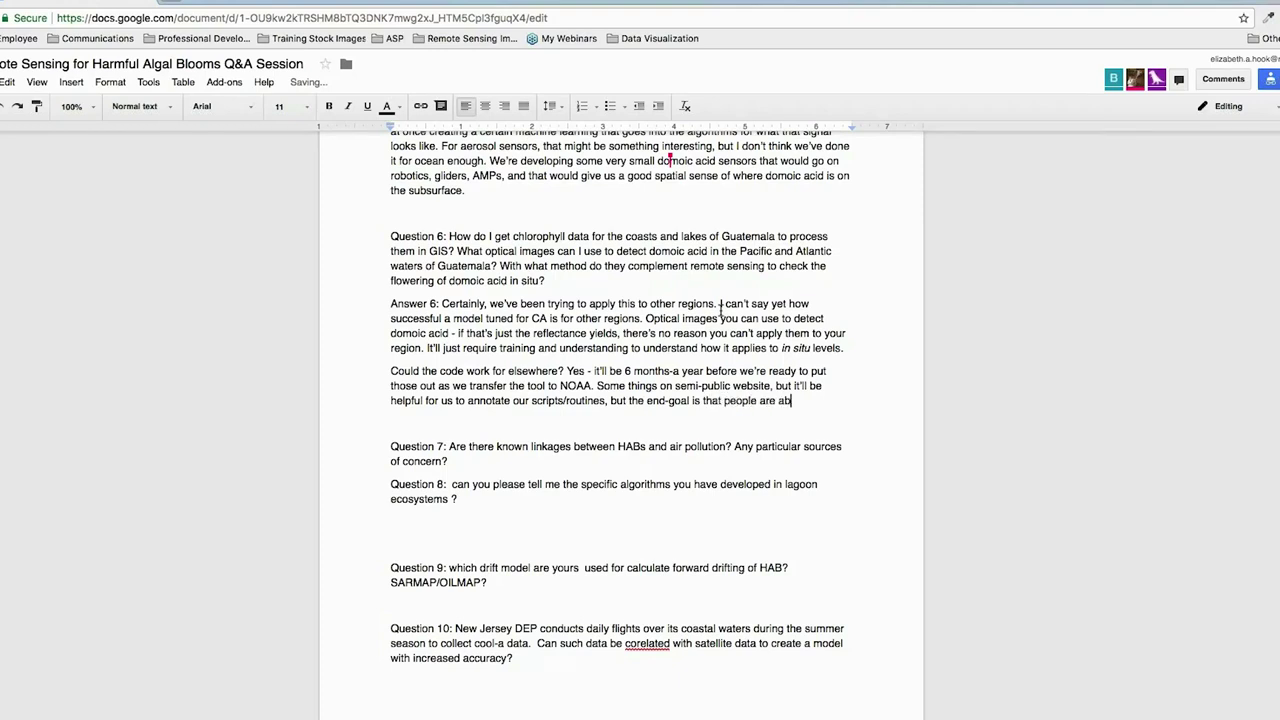
pyautogui.write('le to twtweak on their own.')
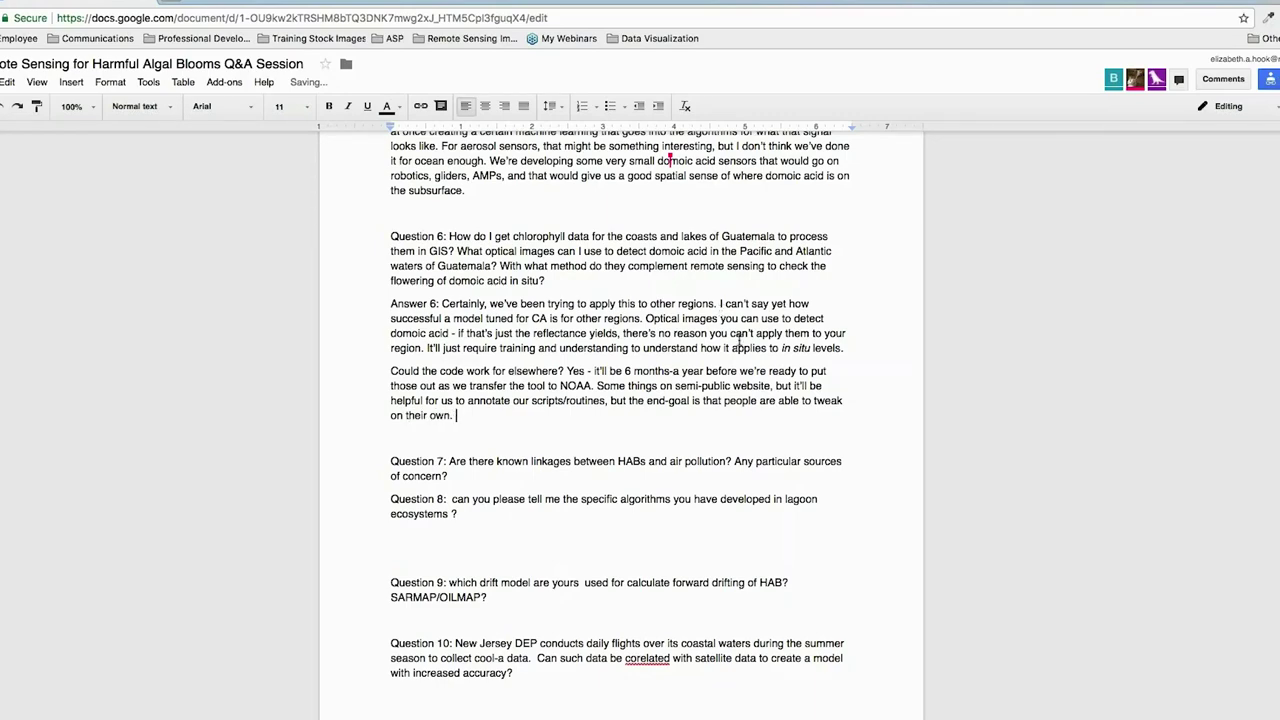
# End Question 13 about the limitations of C-HARM with a question mark and start an "Answer 13:" line below it
pyautogui.scroll(-10, 740, 348)
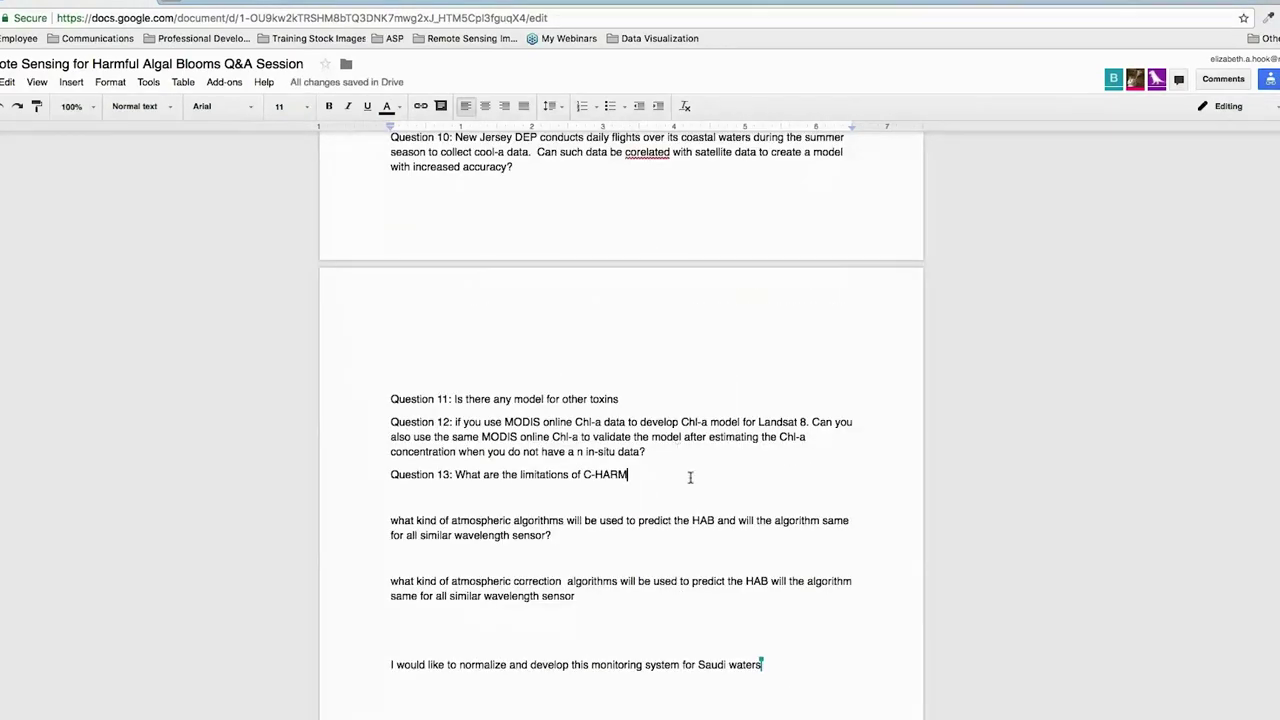
pyautogui.click(690, 477)
pyautogui.write('?')
pyautogui.press('Return')
pyautogui.write('Answer 13:')
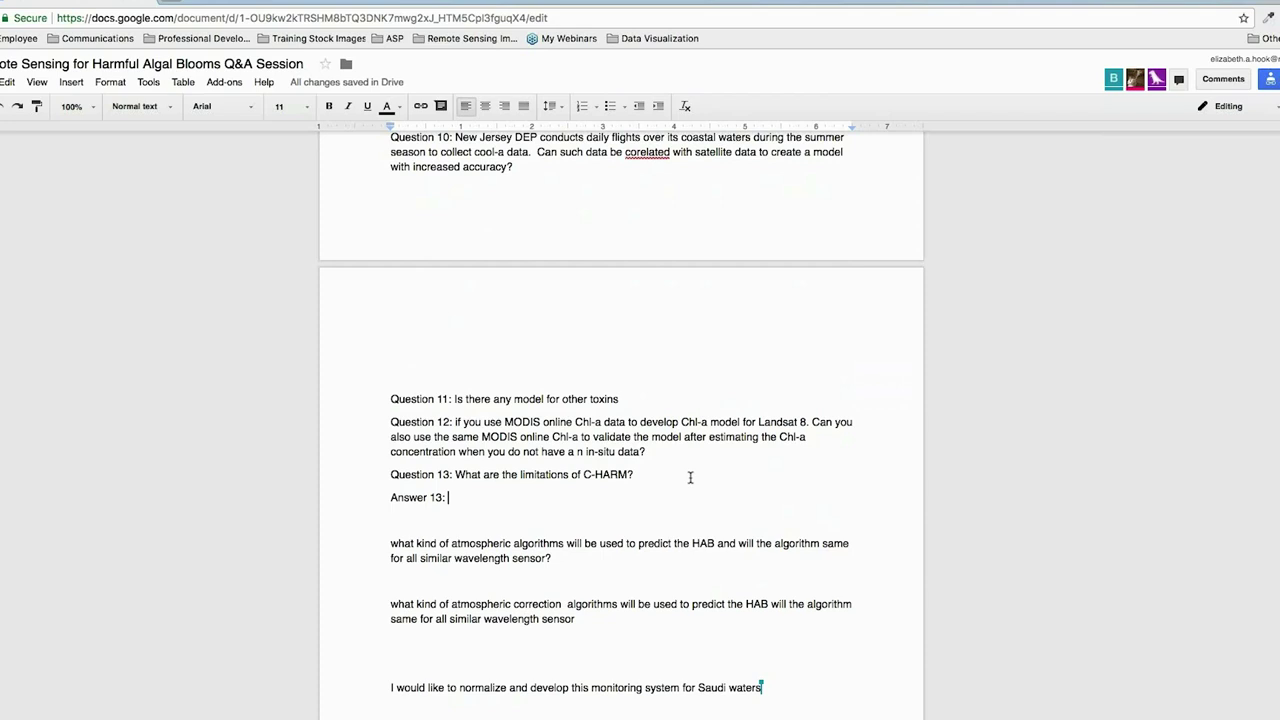
# Write in Answer 13 that the model's 3 km spatial resolution makes it hard to resolve near shore and inner shelf, an important area
pyautogui.scroll(-4, 690, 470)
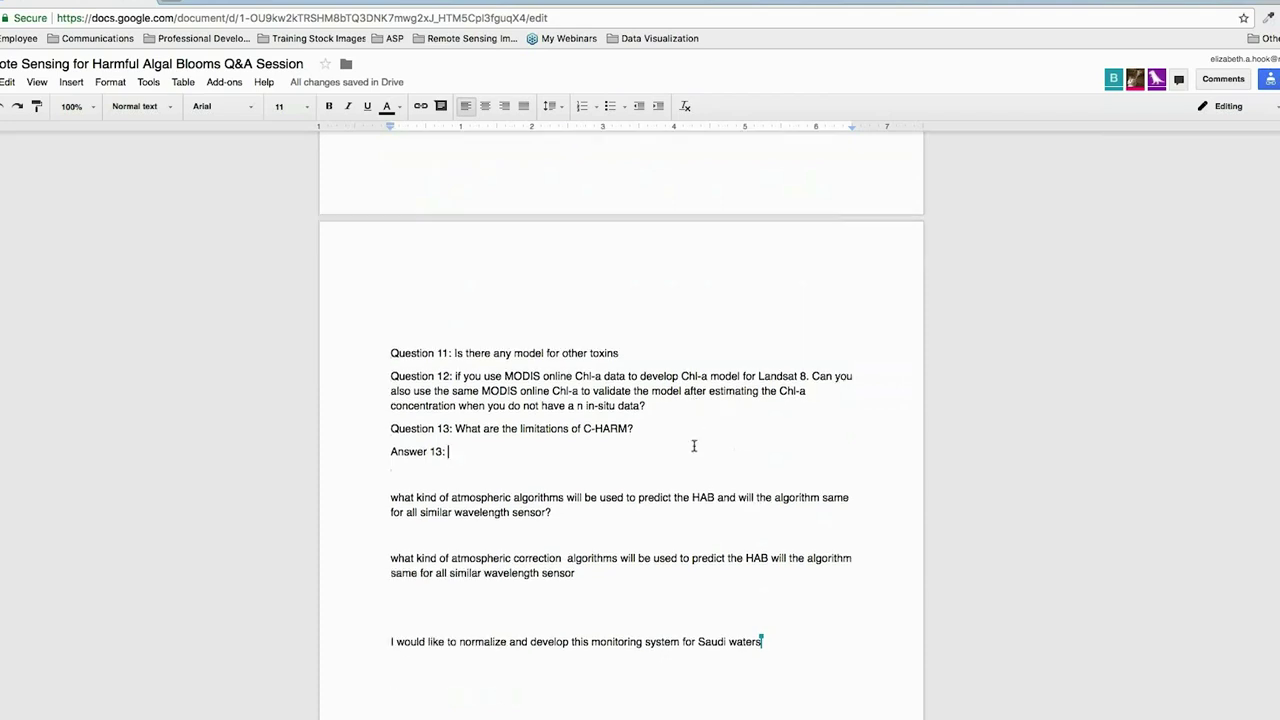
pyautogui.write('One comes ')
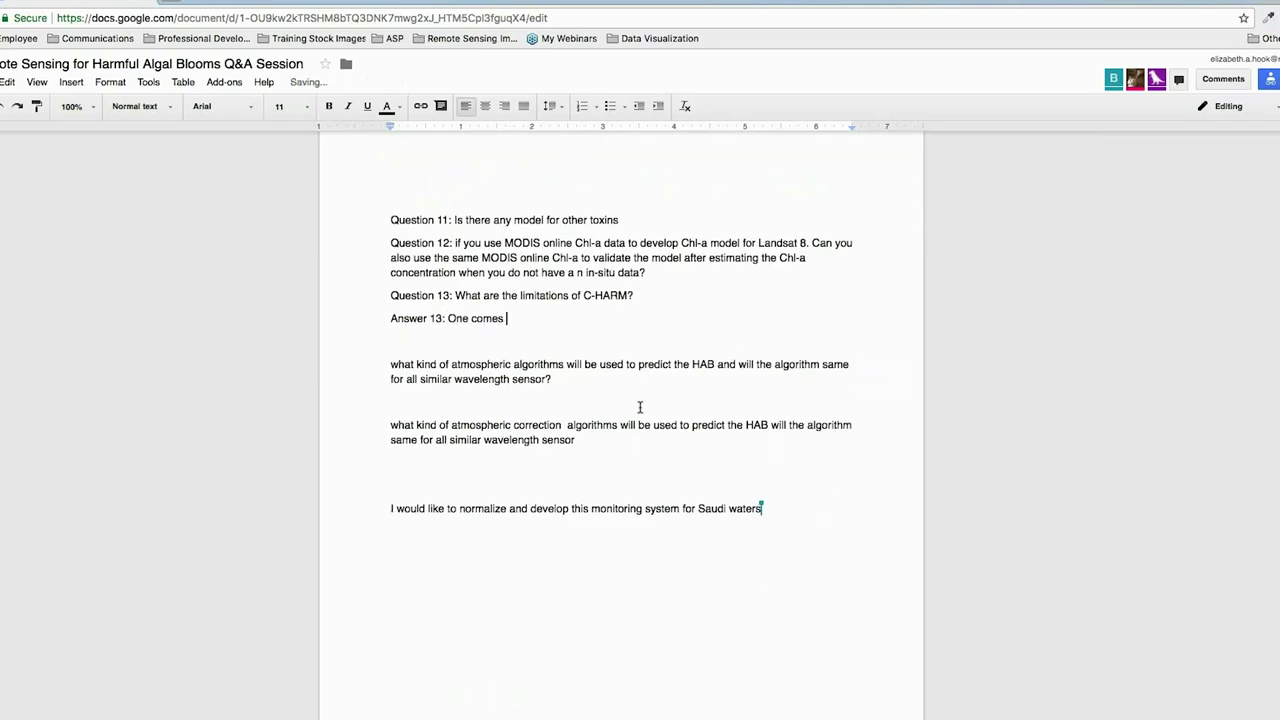
pyautogui.write('down to spatial resolution of the model ')
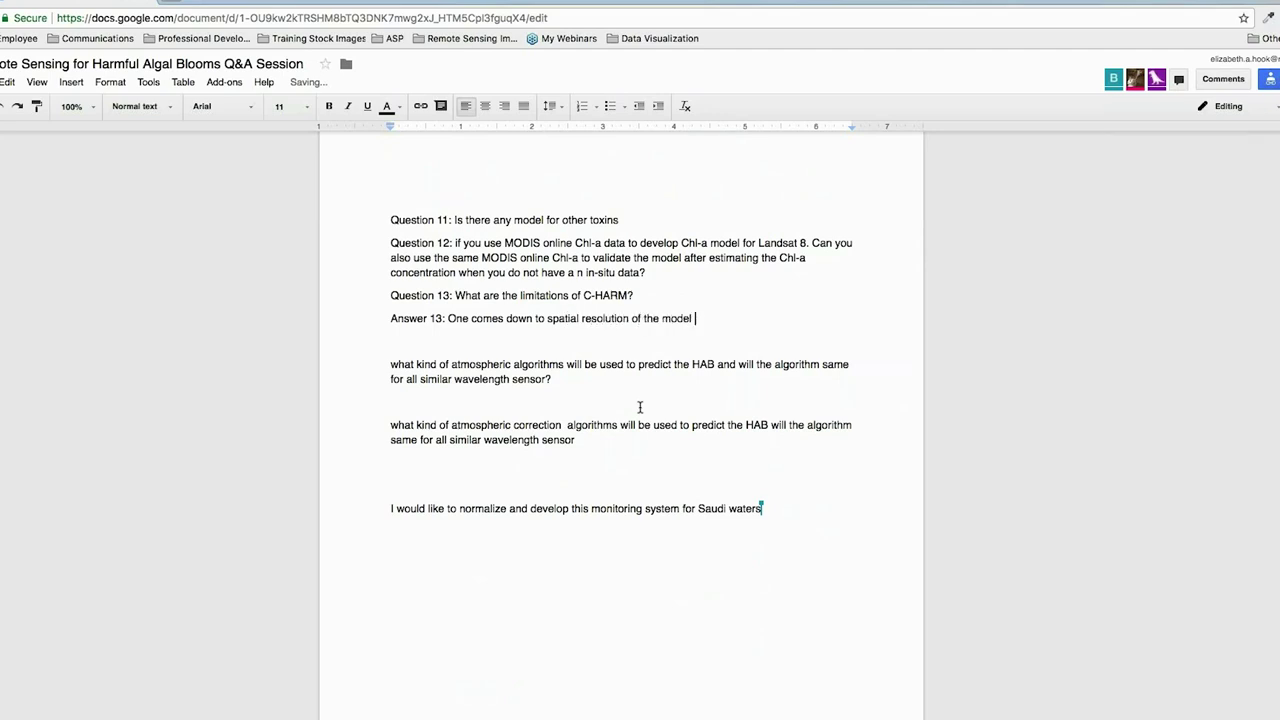
pyautogui.write("- it's 3 km and it's hard to resol")
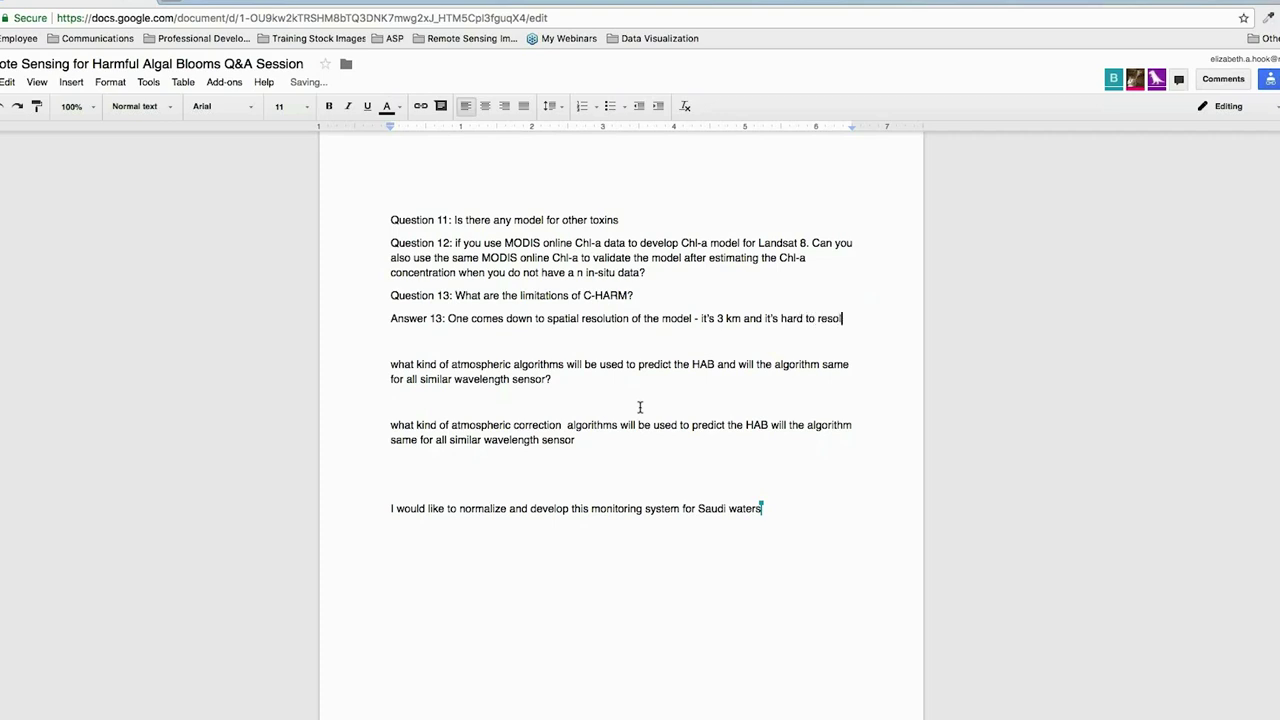
pyautogui.write('ve near ')
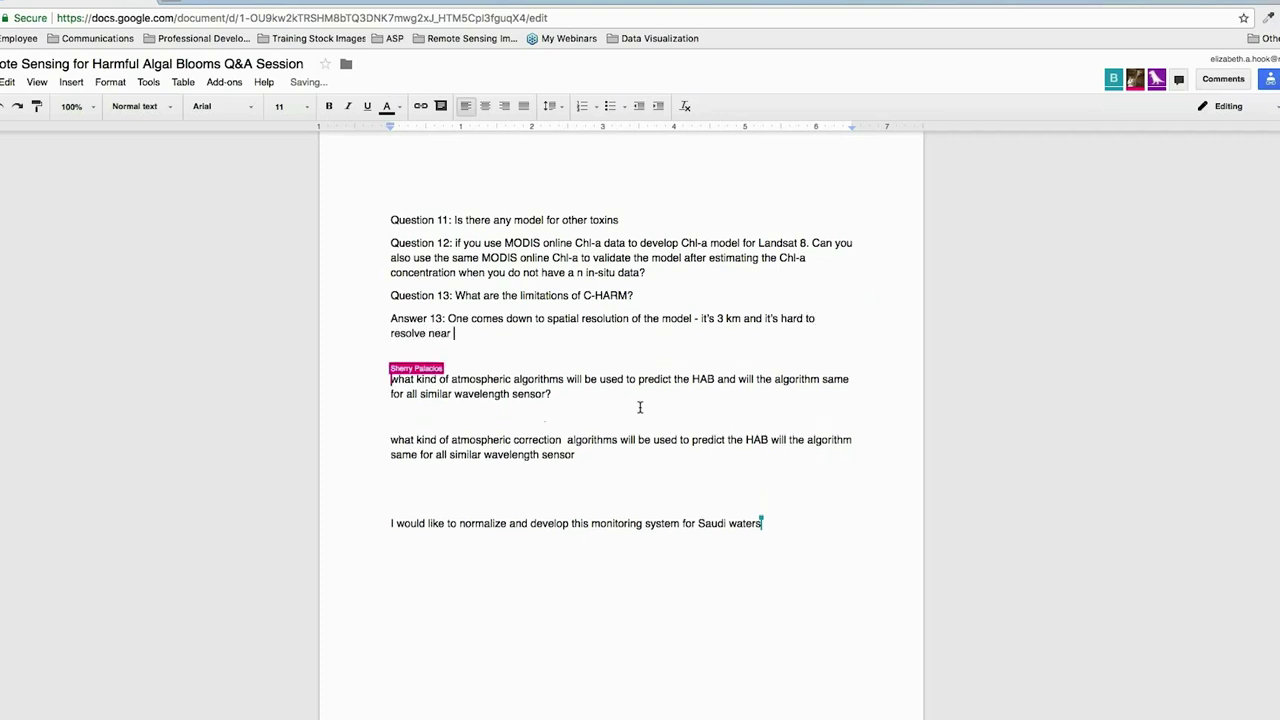
pyautogui.write('shore and inner shelf')
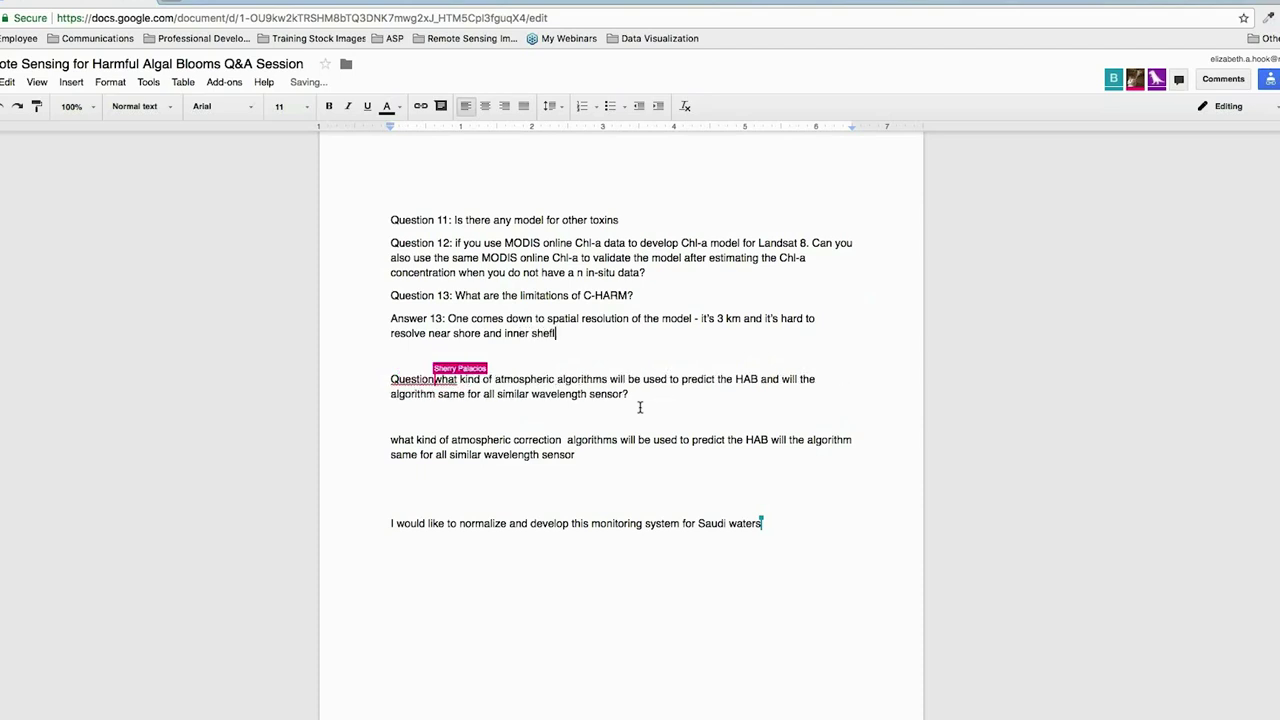
pyautogui.write(', which is an important area.')
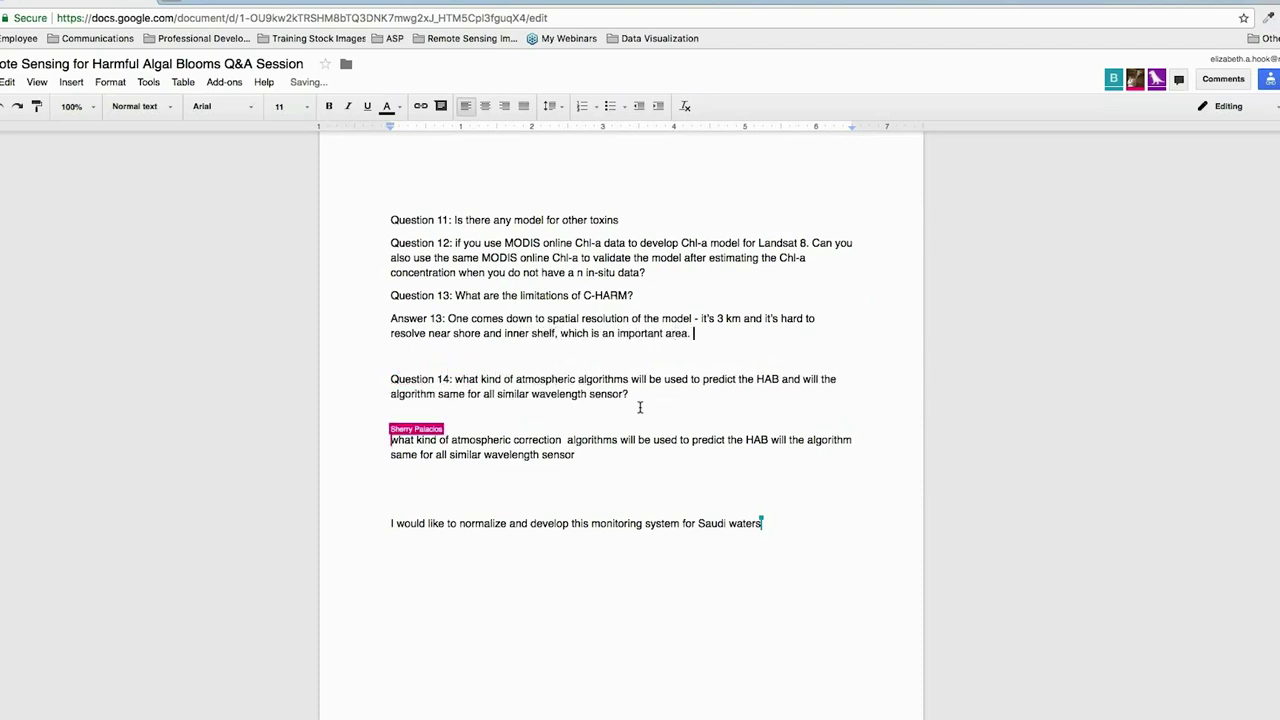
# Add to Answer 13 that for shellfish growers the model falls short, as it's hard to resolve growing sites from one another at a granular scale
pyautogui.write(' When it ')
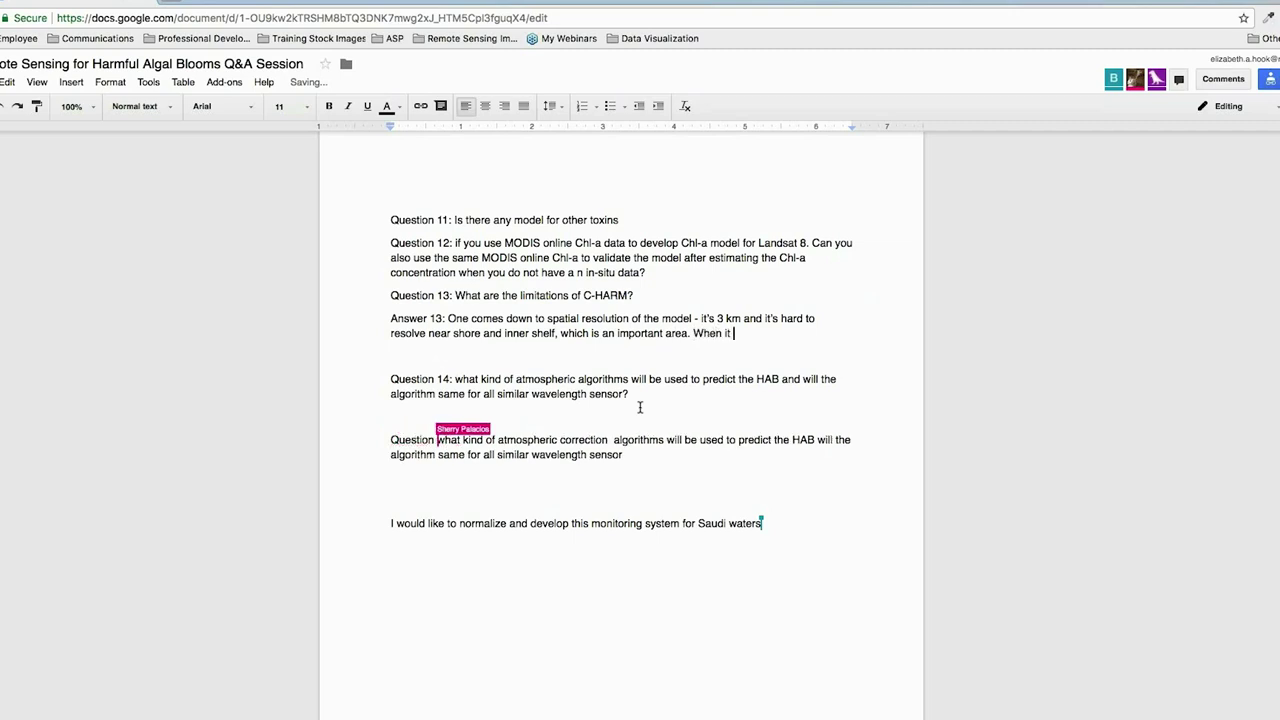
pyautogui.write('comes to shellfish growe')
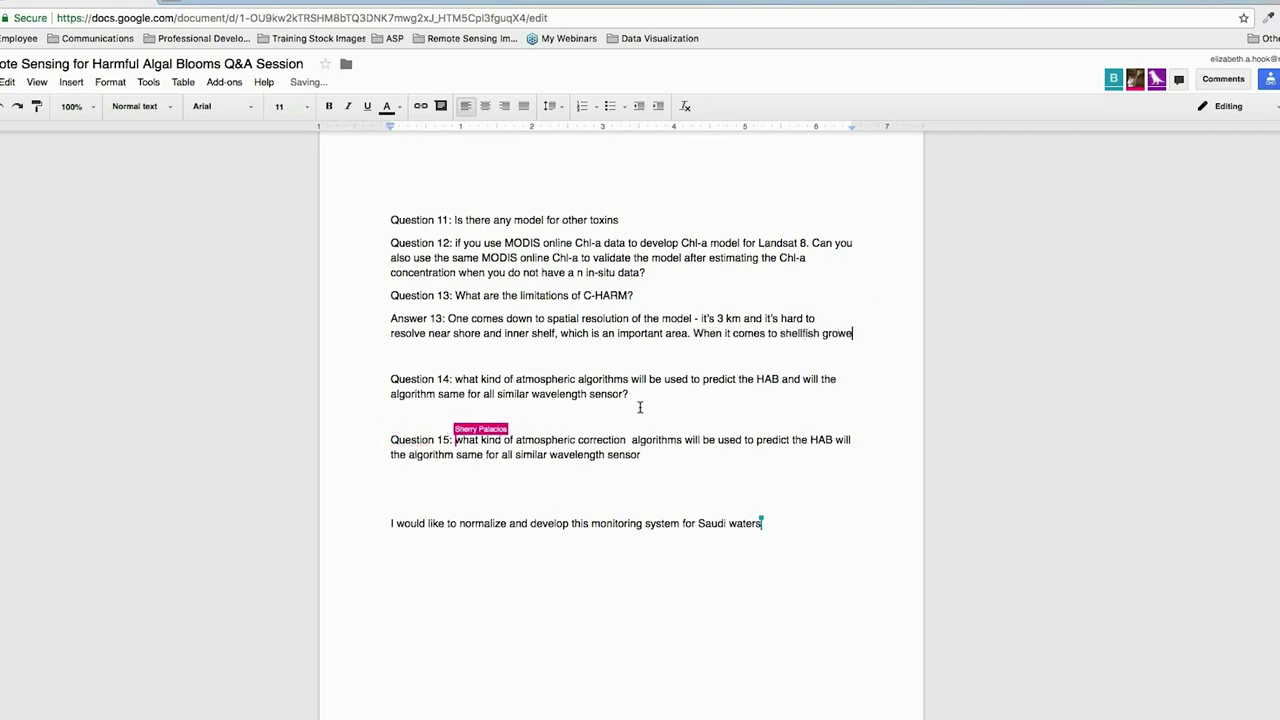
pyautogui.write('rs')
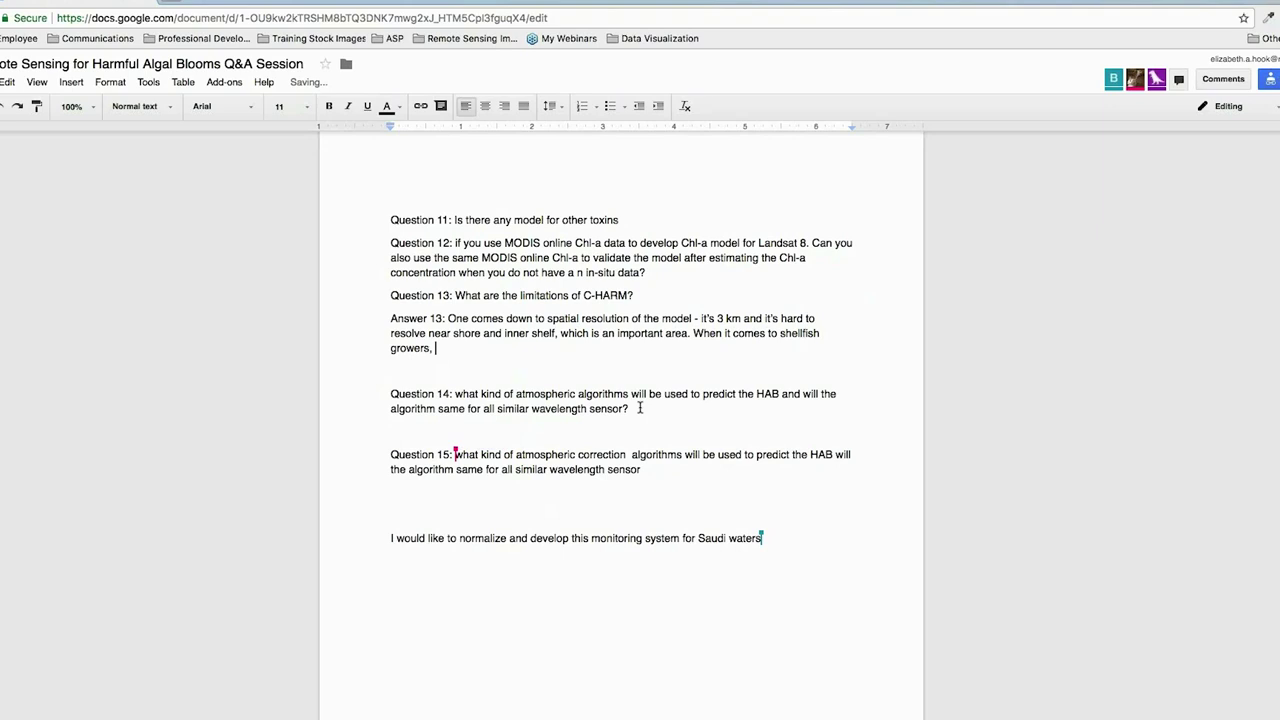
pyautogui.write(',')
pyautogui.press('BackSpace')
pyautogui.press('BackSpace')
pyautogui.write('- w')
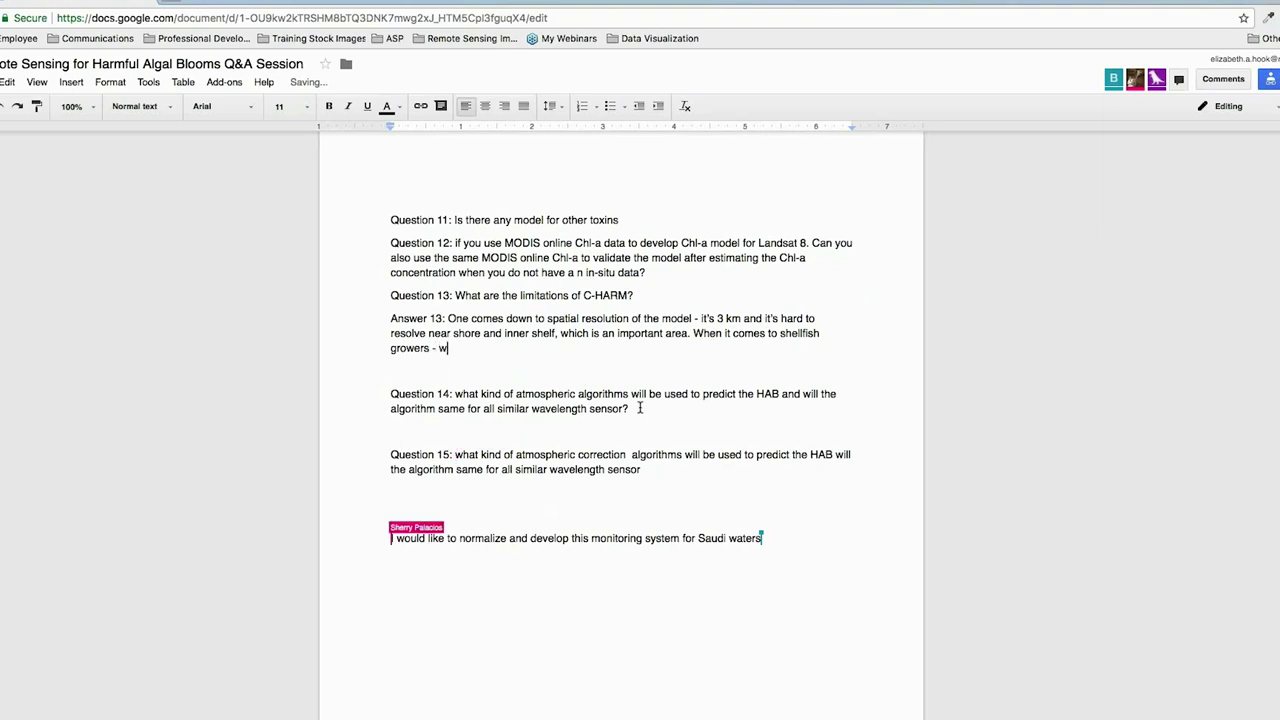
pyautogui.write('e fall short in that a')
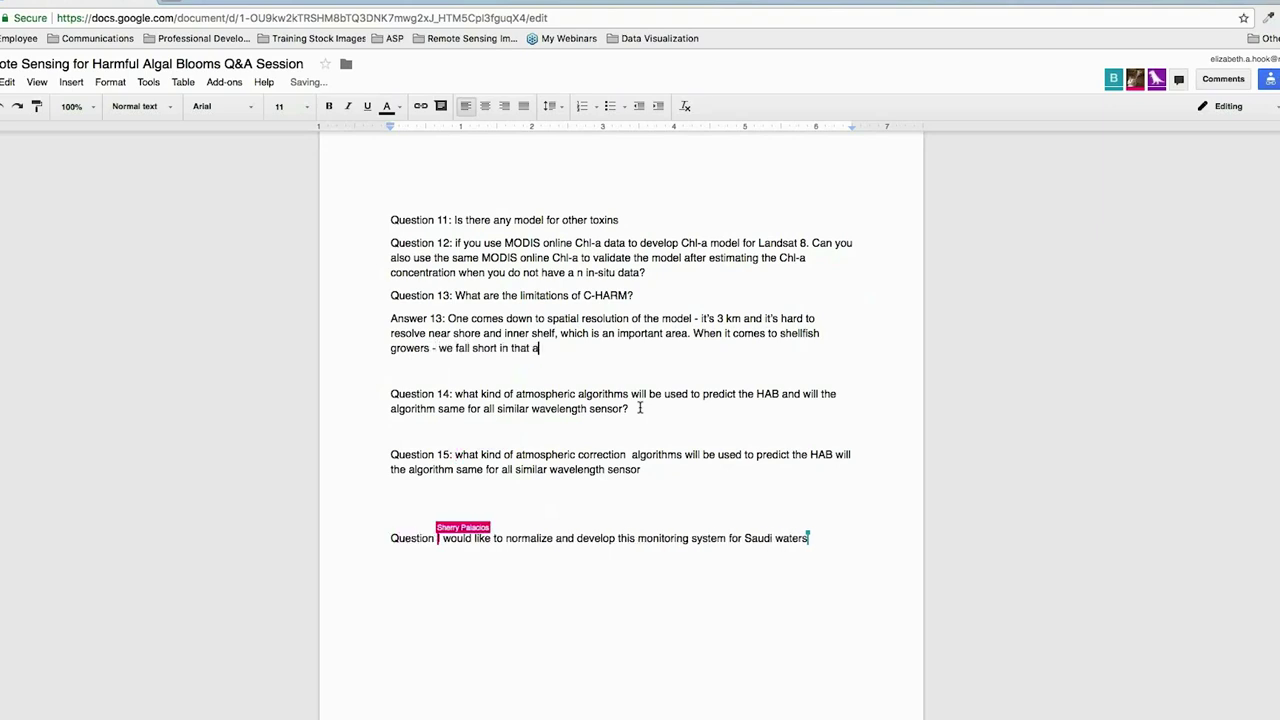
pyautogui.write(" bit because we can't te")
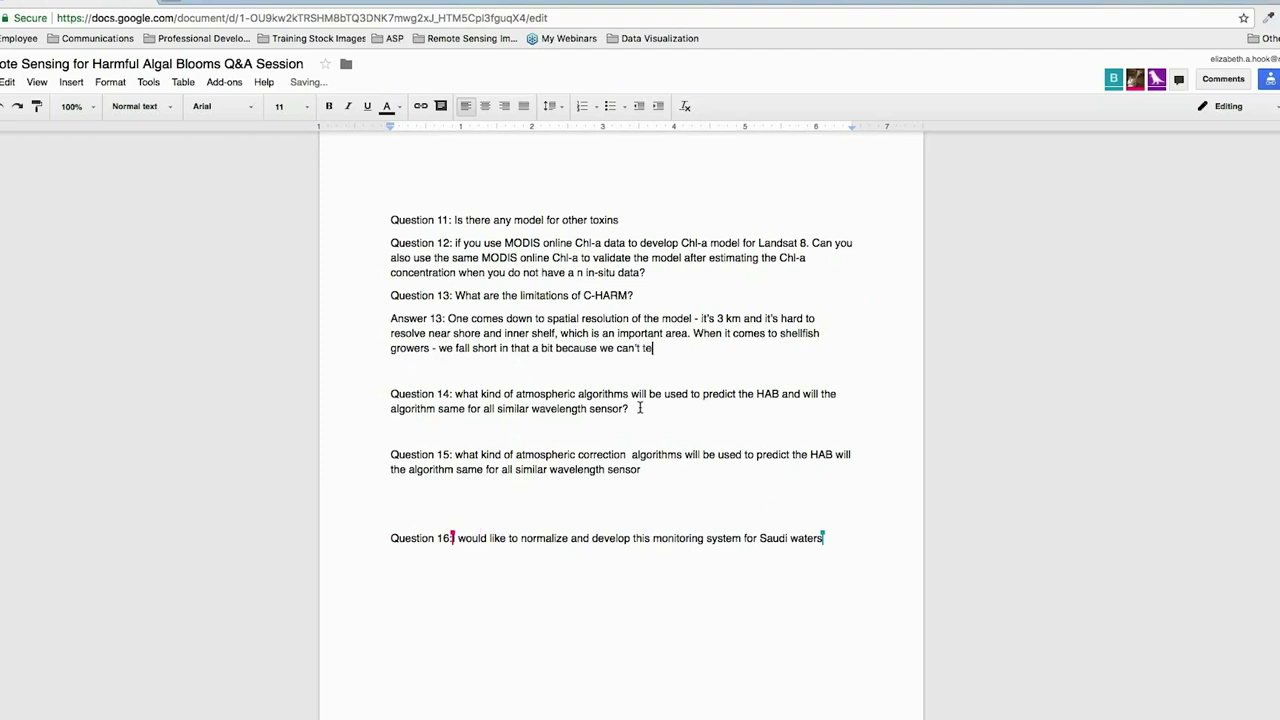
pyautogui.write('ll them from one shellfish growing sight to')
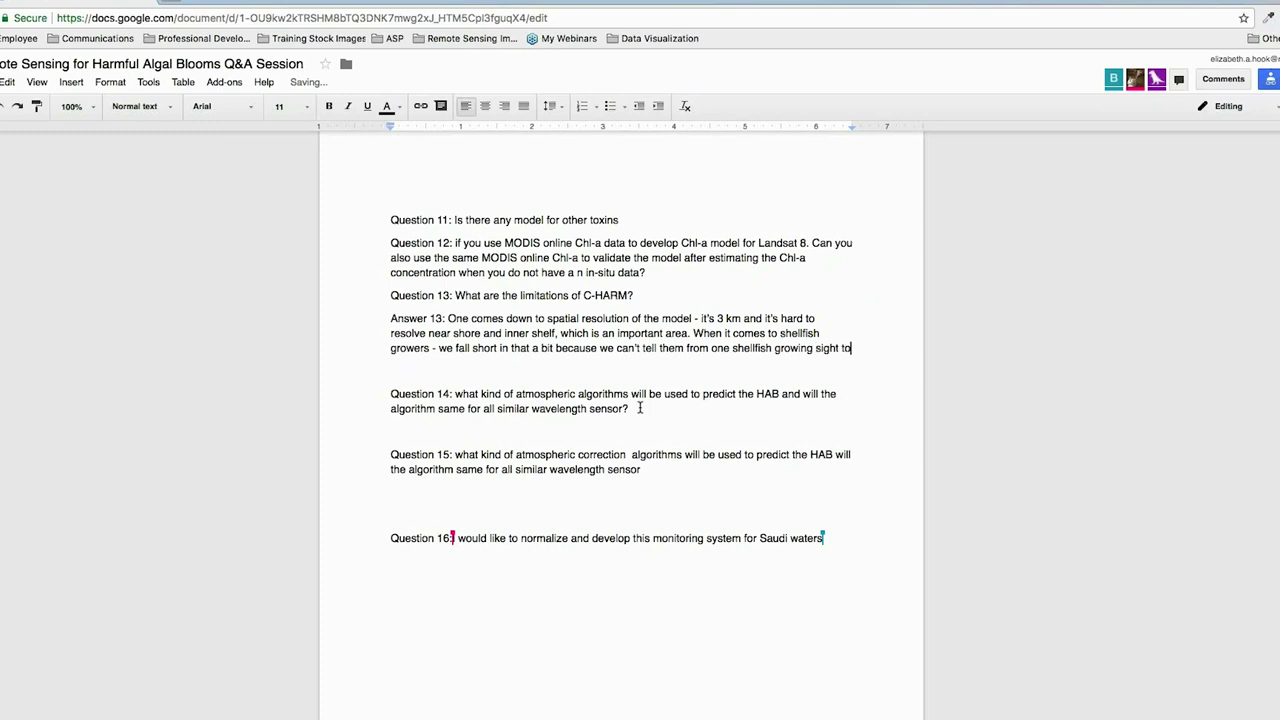
pyautogui.write(" another, it's hard to ")
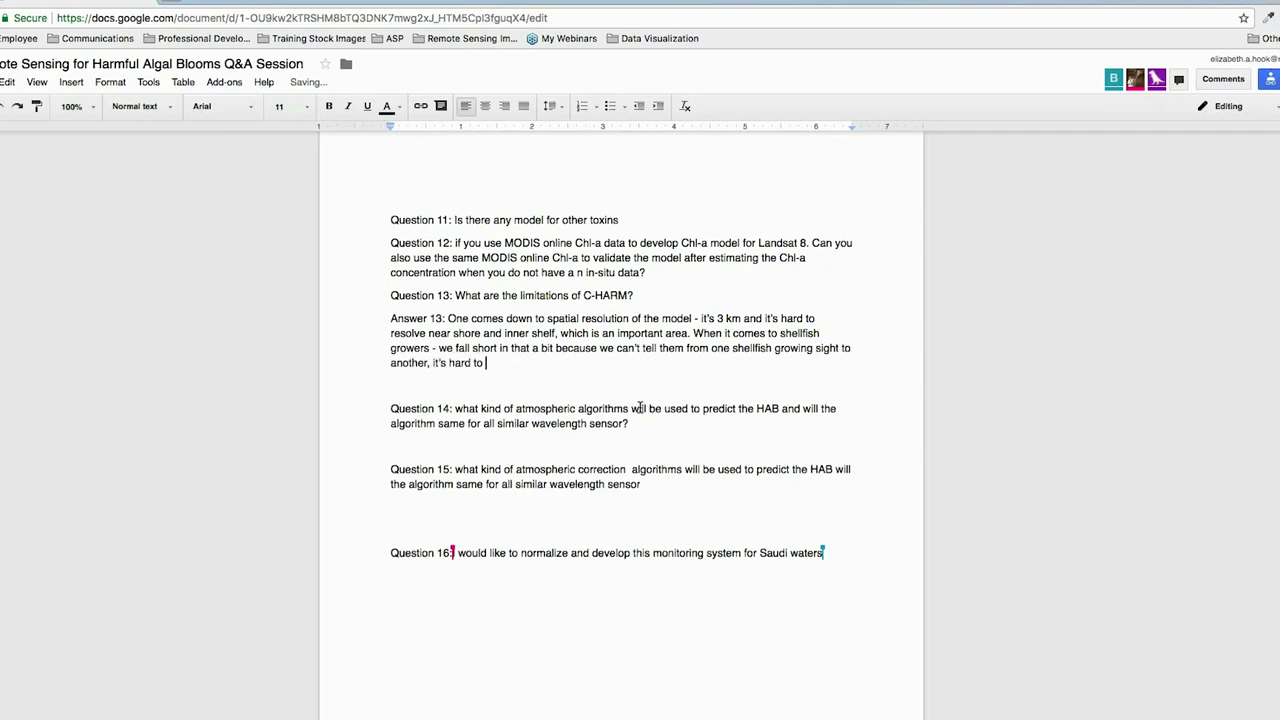
pyautogui.write("resolve what's happening a")
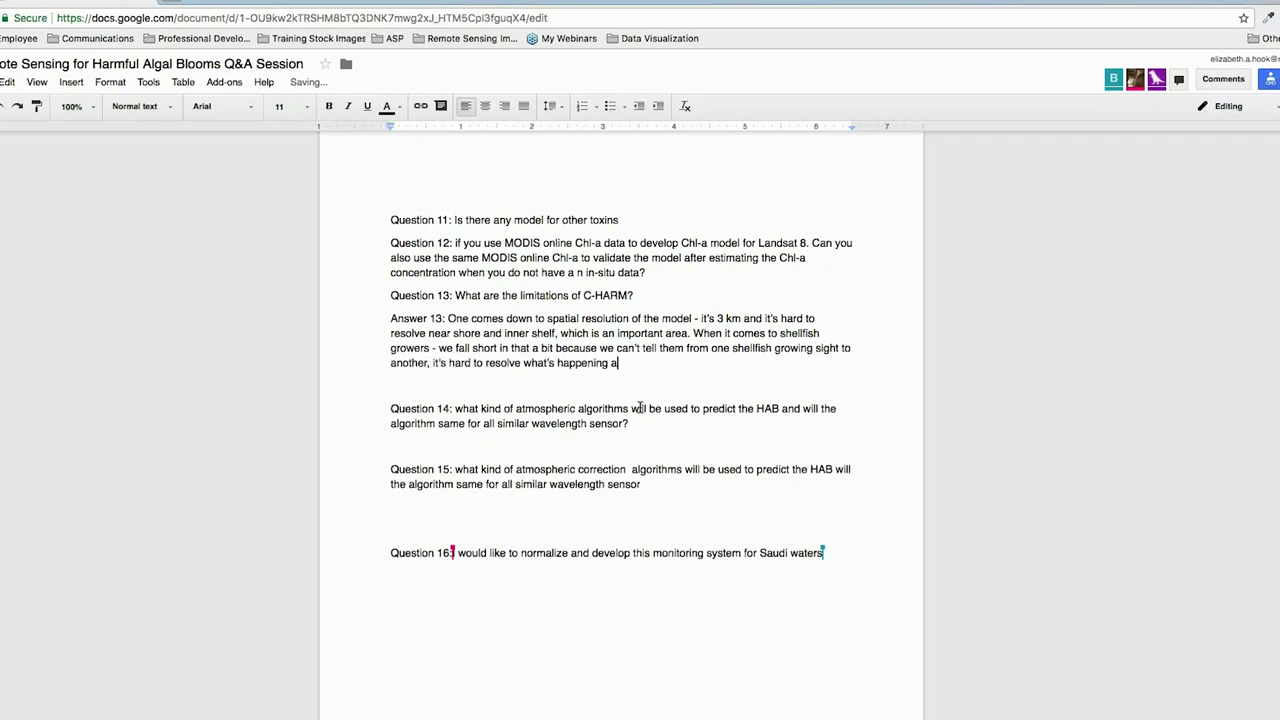
pyautogui.write('t a granular scale. When it comes to o')
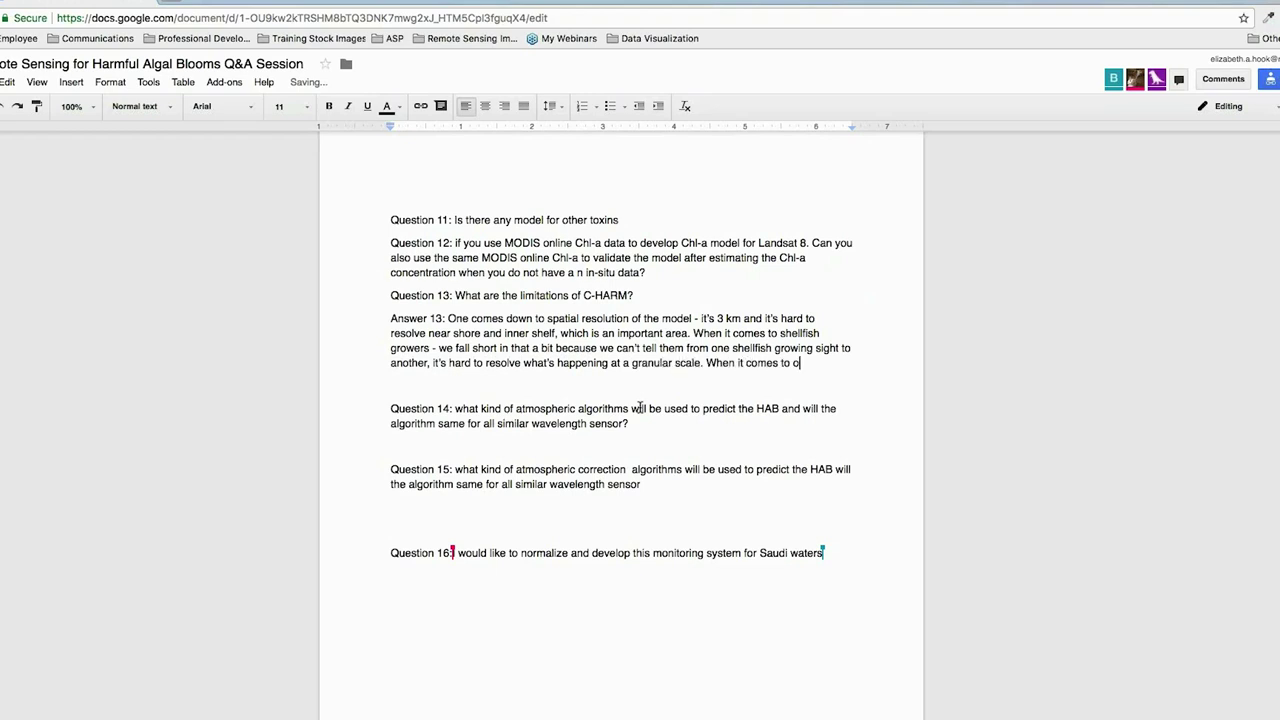
# Add to Answer 13 that off-shore they do better because they're capturing offshore flow, which pertains to larger ecosystem effects
pyautogui.write('ff-shore we do betw')
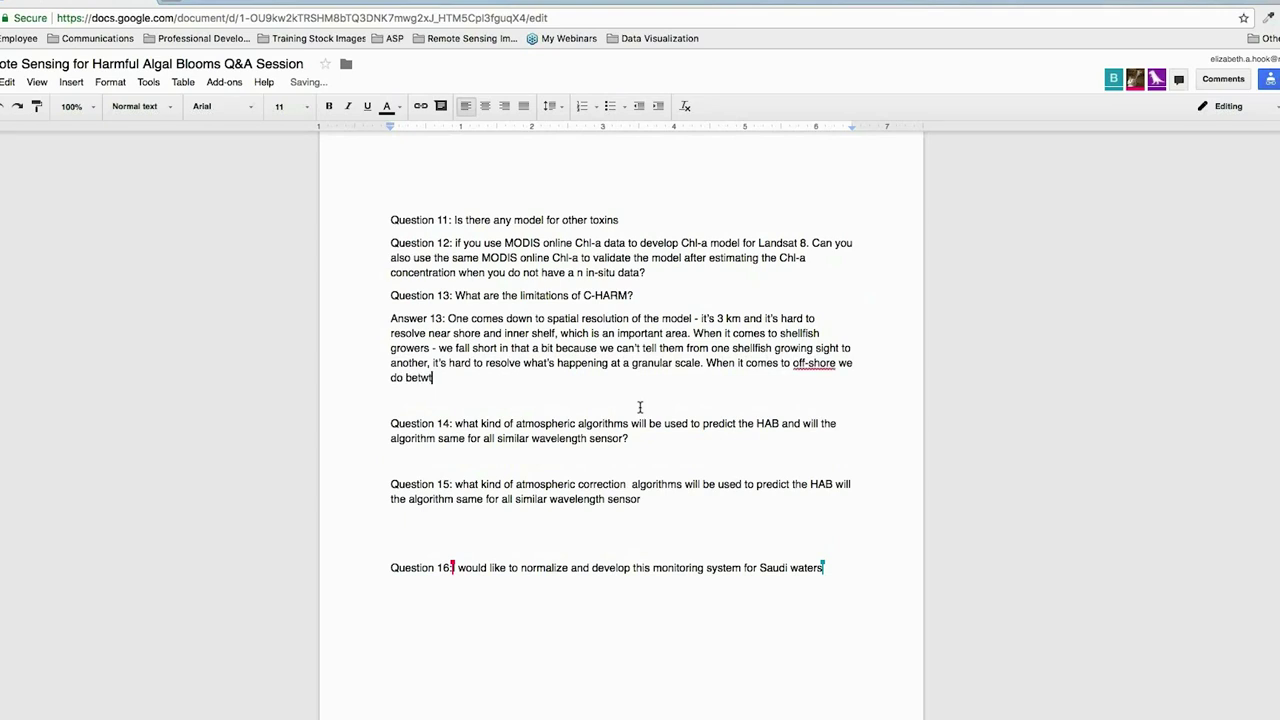
pyautogui.press('BackSpace')
pyautogui.write("ter because we're capturing offshore")
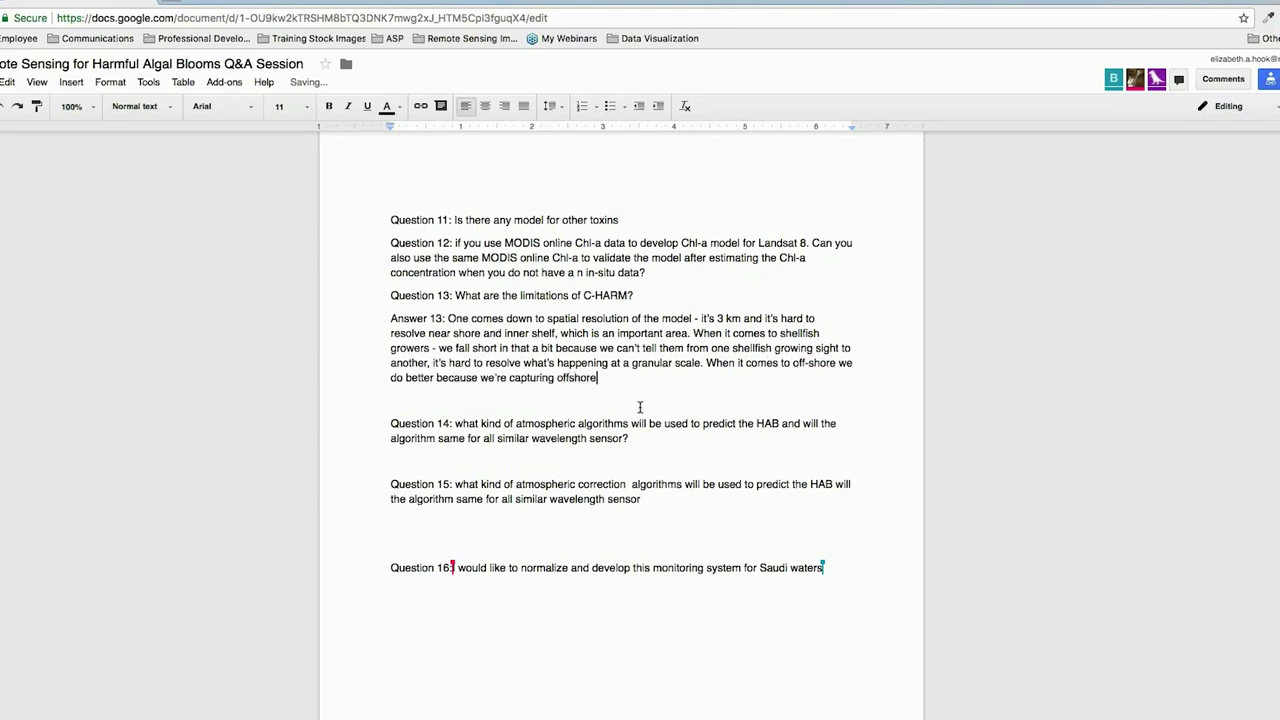
pyautogui.write(' flow, and that pertains to larger ec')
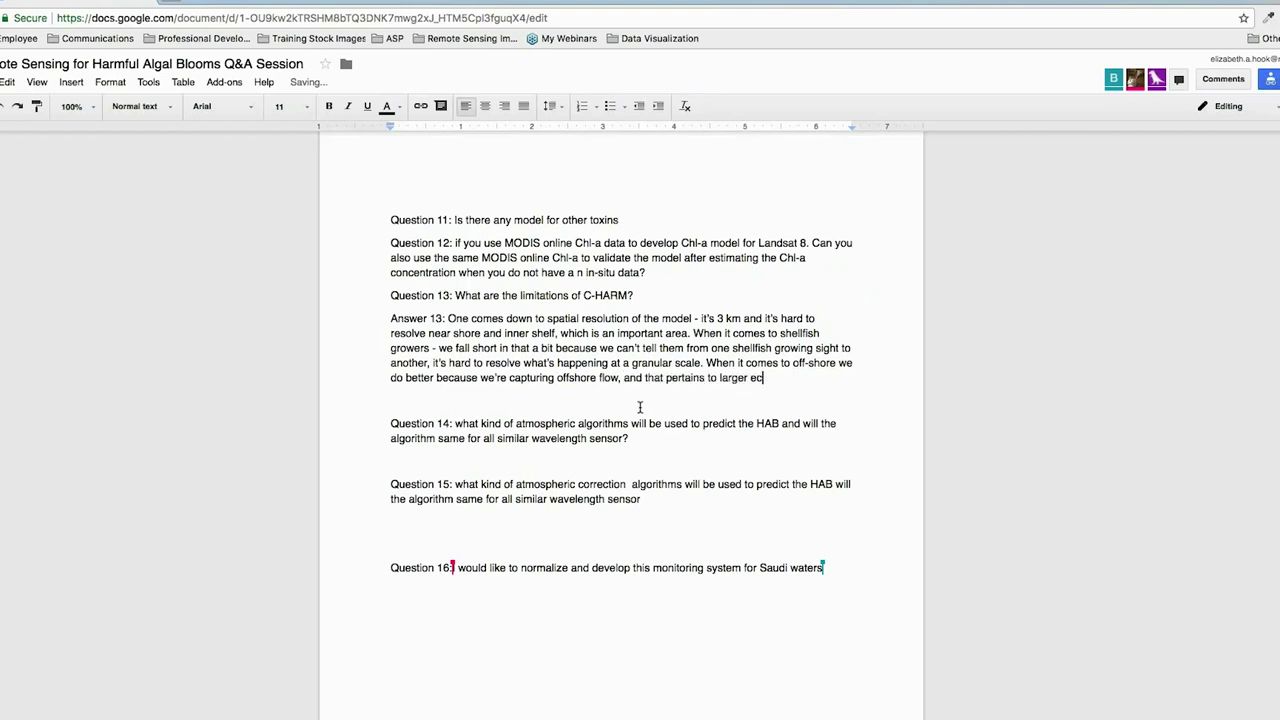
pyautogui.write('osystem ef')
pyautogui.write('fects. If we want to kn')
# Add to Answer 13 that if we want to know on a km by km scale, we fall short
pyautogui.write('ow on km b')
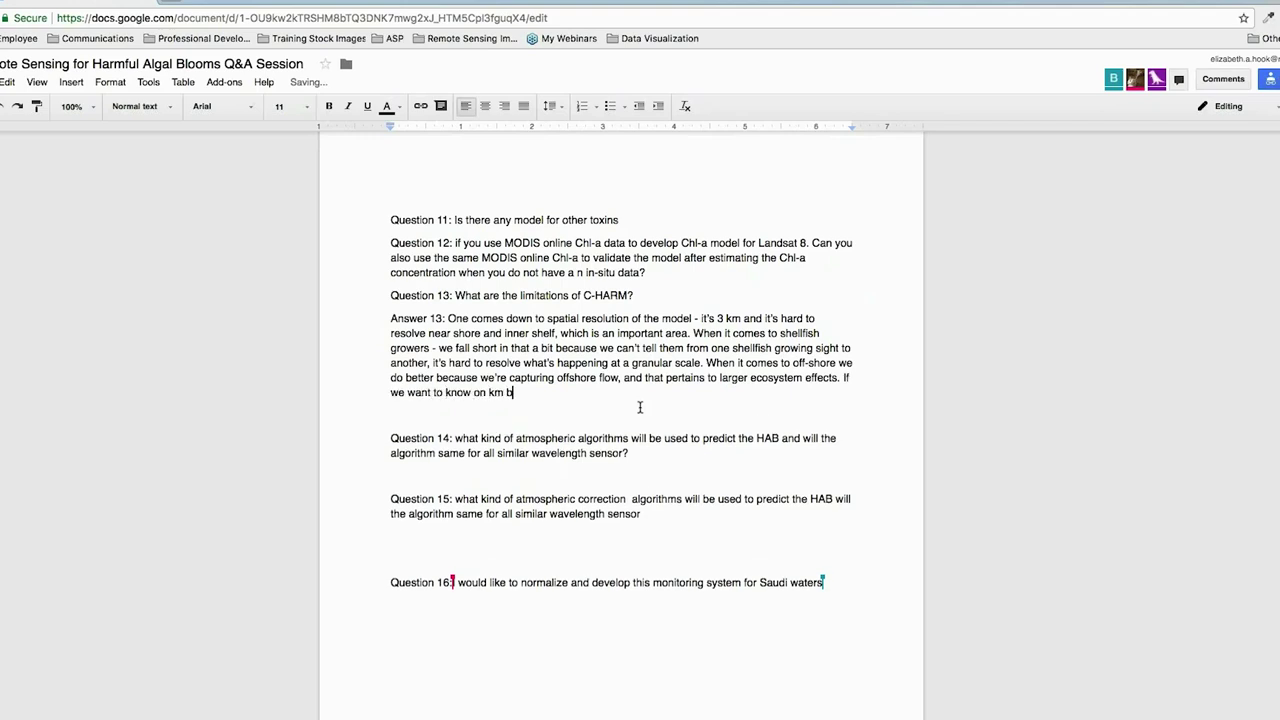
pyautogui.write('y km scale,')
pyautogui.write(' we call short. That w')
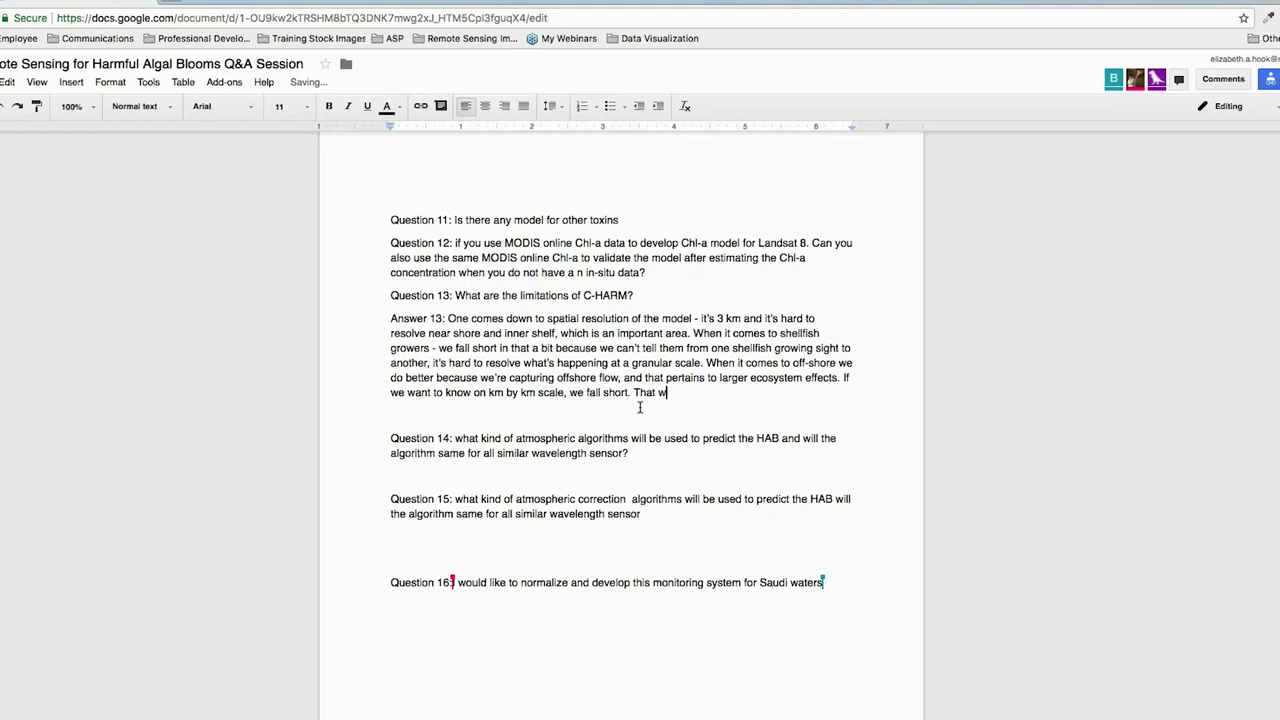
# Add to Answer 13 that this will change as models change, and sensors with higher resolutions will improve abilities with respect to all HAB models
pyautogui.write('ill change as models change and ')
pyautogui.write('senso')
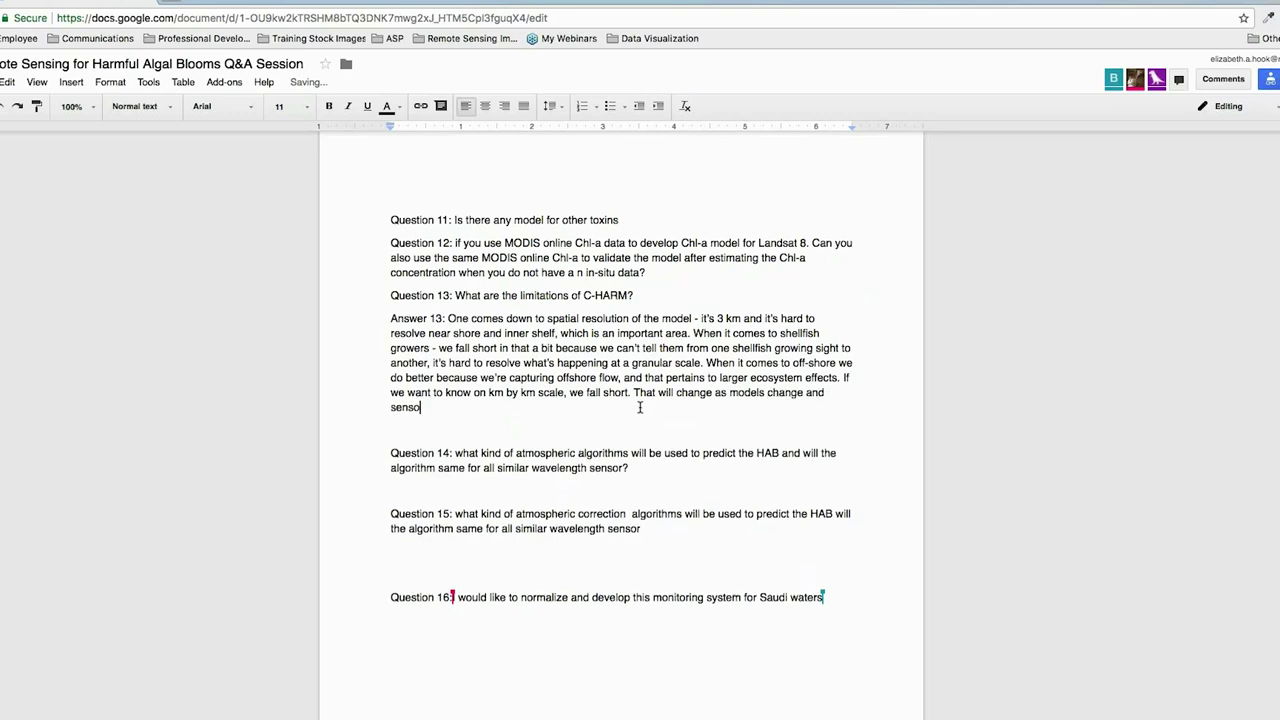
pyautogui.write('rs with higher resolutio')
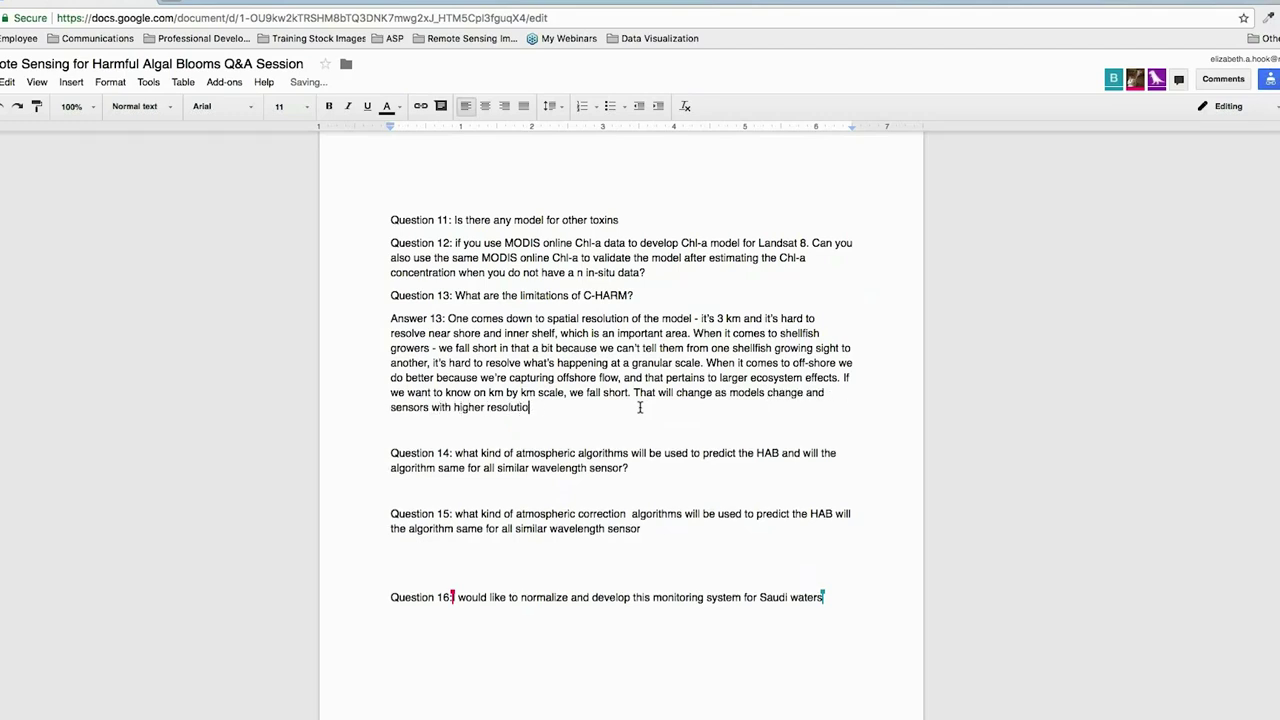
pyautogui.write('ns will improve our abilities with respect ota')
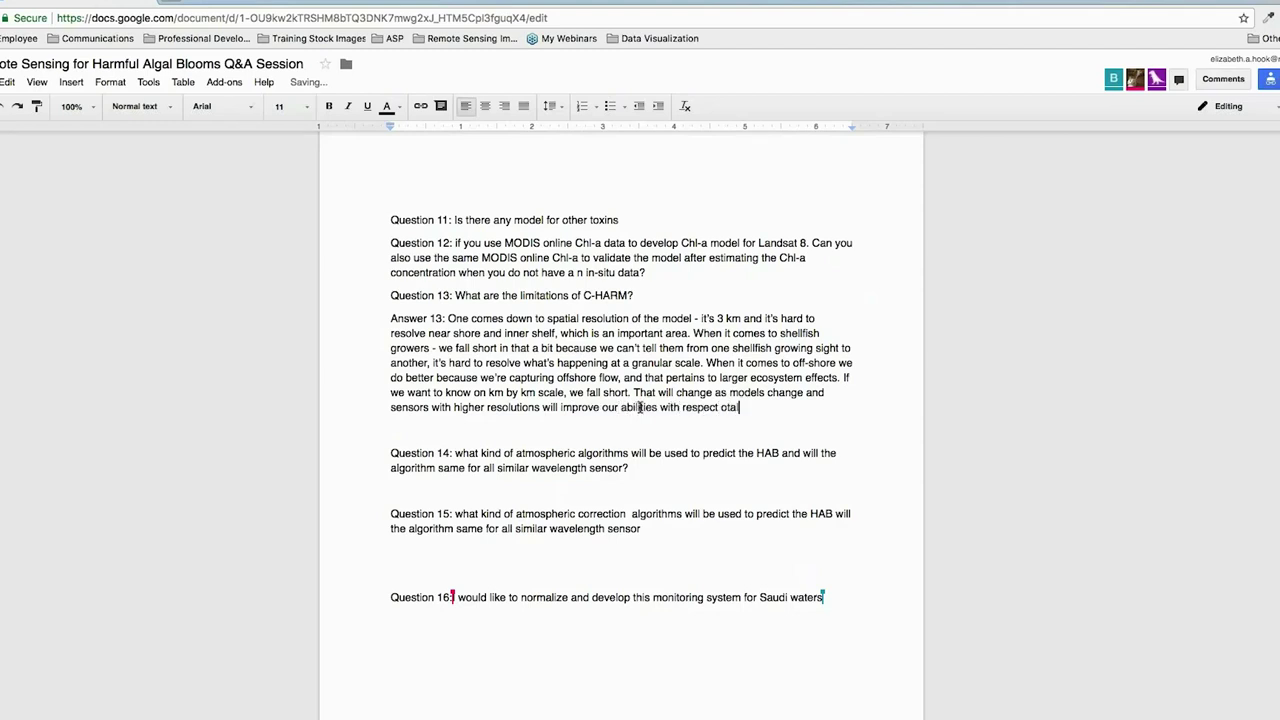
pyautogui.press('BackSpace')
pyautogui.write('to all HAB models.')
# End Question 11 about models for other toxins with a question mark and start an "Answer 11:" line below it
pyautogui.click(651, 209)
pyautogui.press('Return')
pyautogui.press('Return')
pyautogui.press('Up')
pyautogui.write('Answer 11 ')
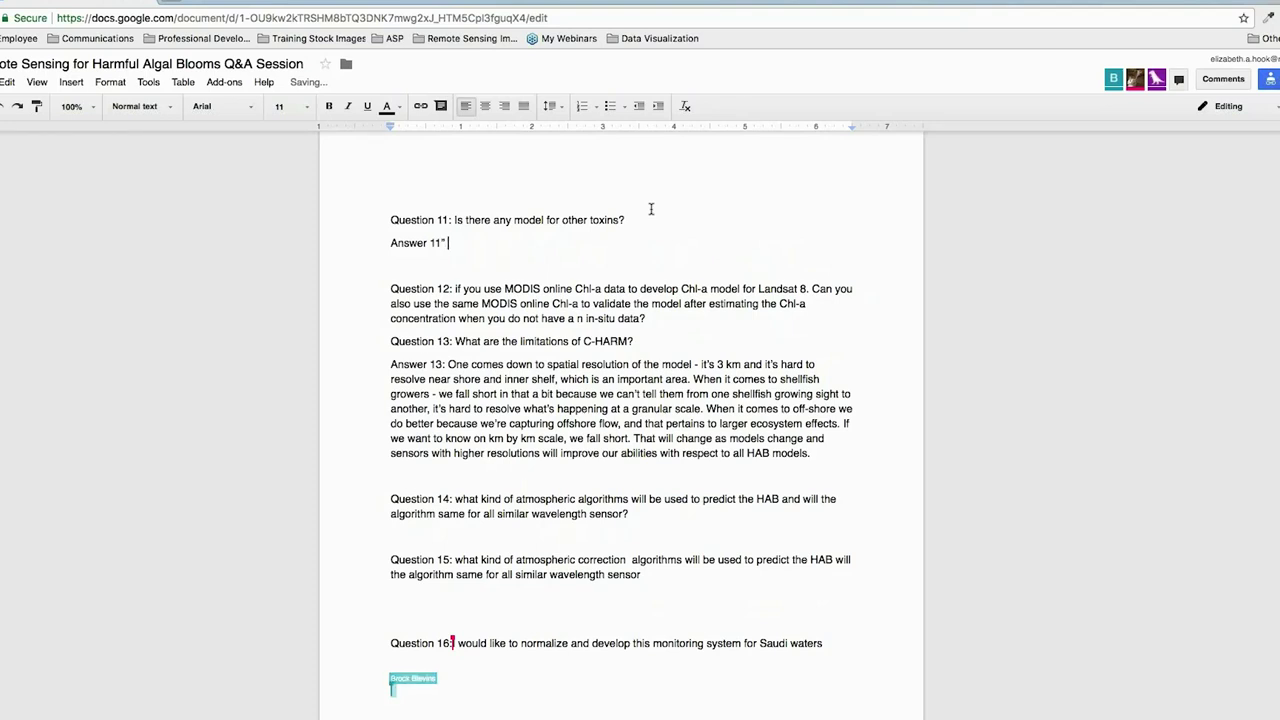
pyautogui.write(': ')
# Write in Answer 11 "C-HARM model is really interesting - what has been done with other models and systems for toxins?"
pyautogui.write('C-HARM model is real')
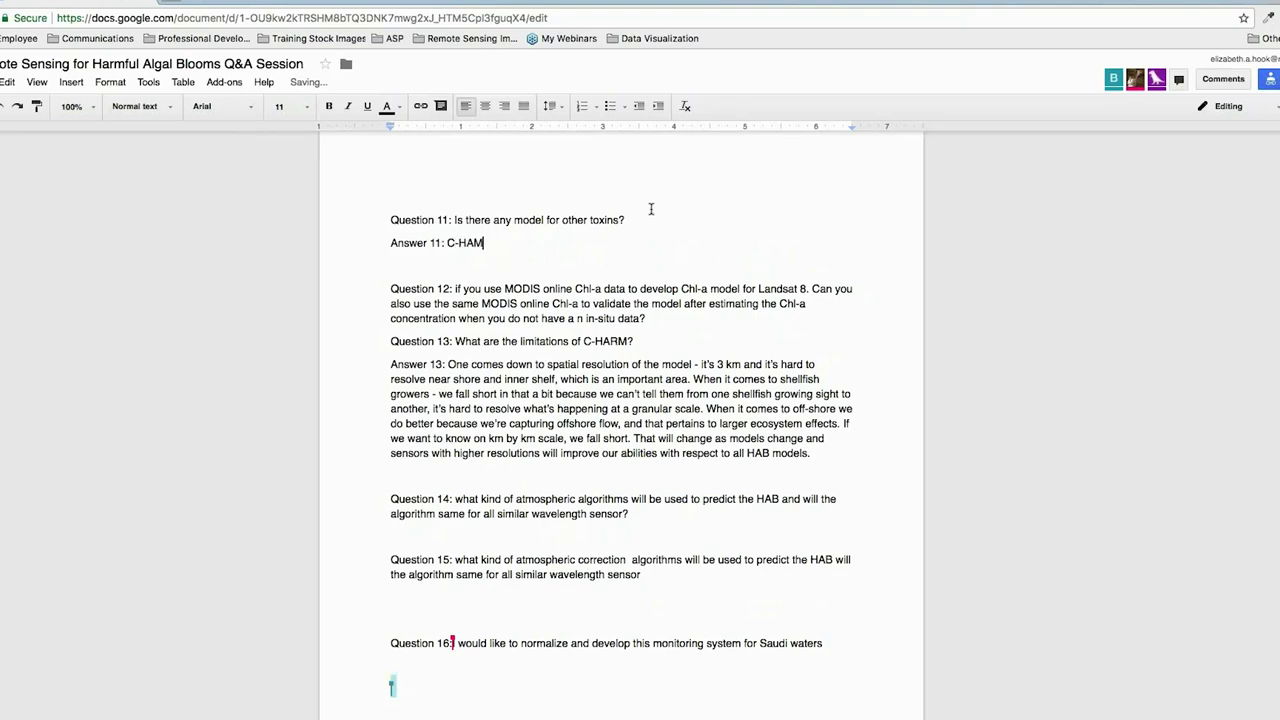
pyautogui.write('ly i')
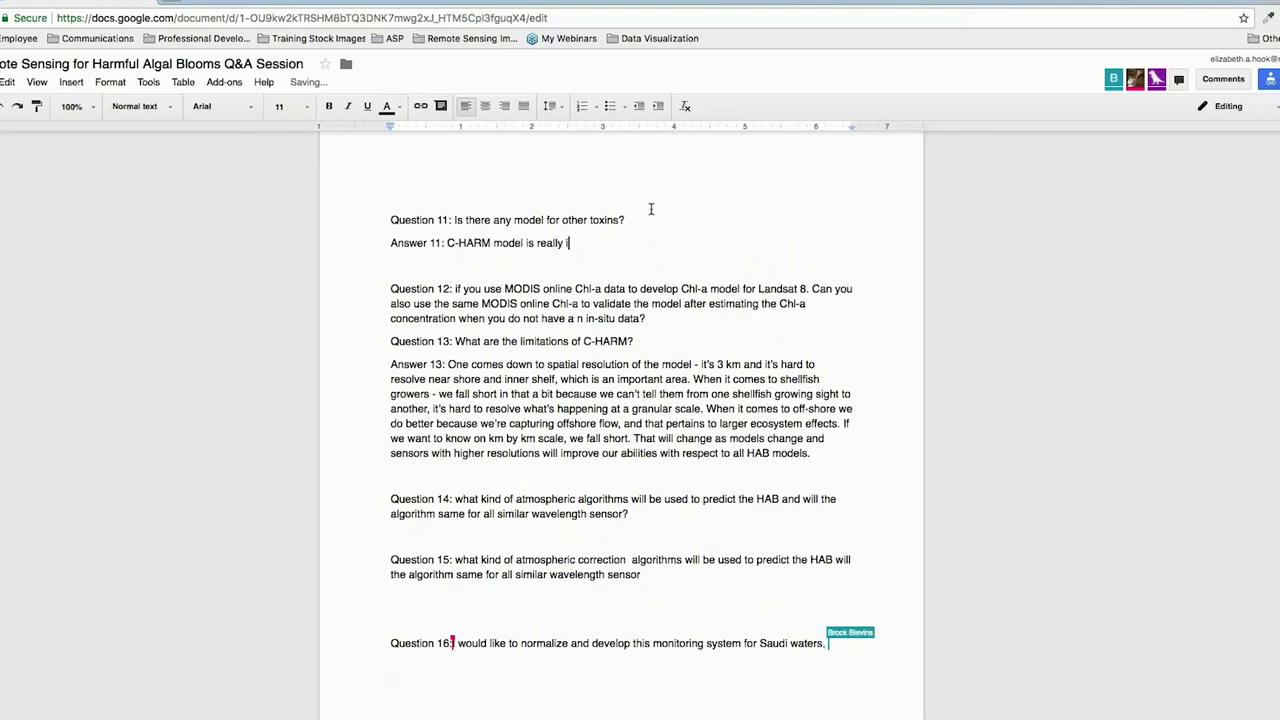
pyautogui.write('nteresting - wha')
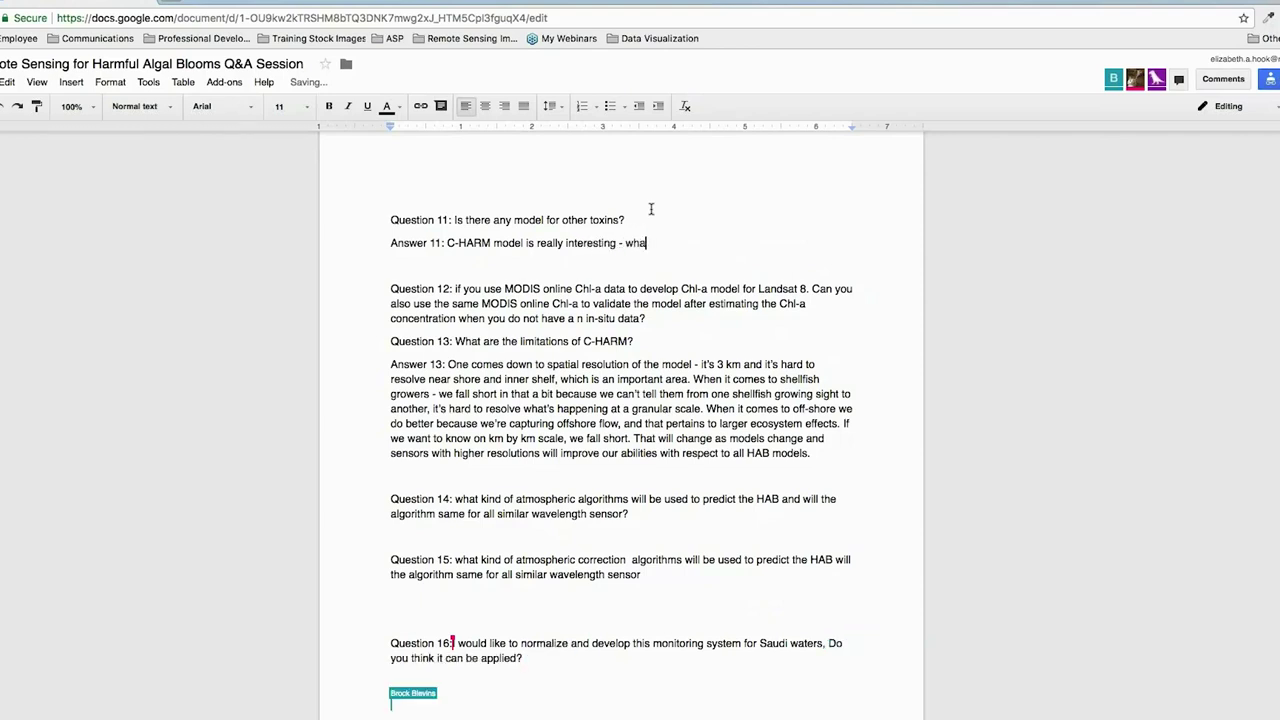
pyautogui.write('t has been don')
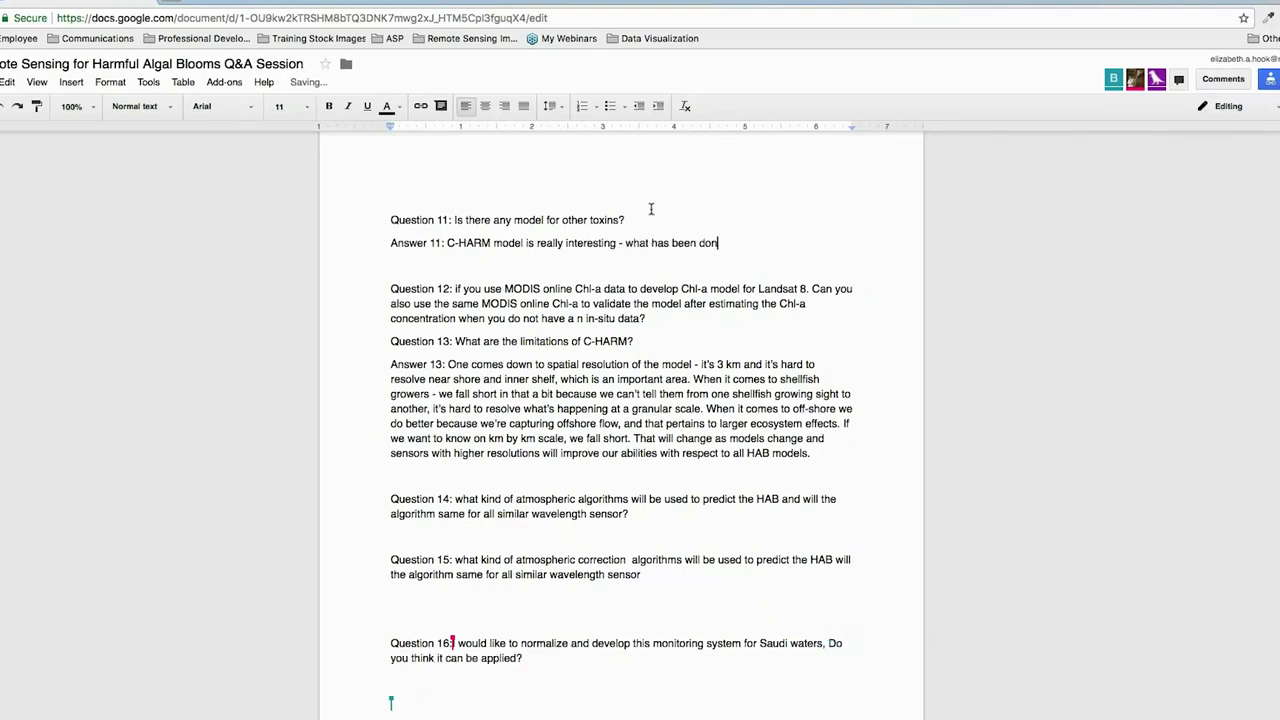
pyautogui.write('e with other toxi')
pyautogui.write('ns')
pyautogui.press('BackSpace')
pyautogui.press('BackSpace')
pyautogui.press('BackSpace')
pyautogui.press('BackSpace')
pyautogui.press('BackSpace')
pyautogui.press('BackSpace')
pyautogui.write('m')
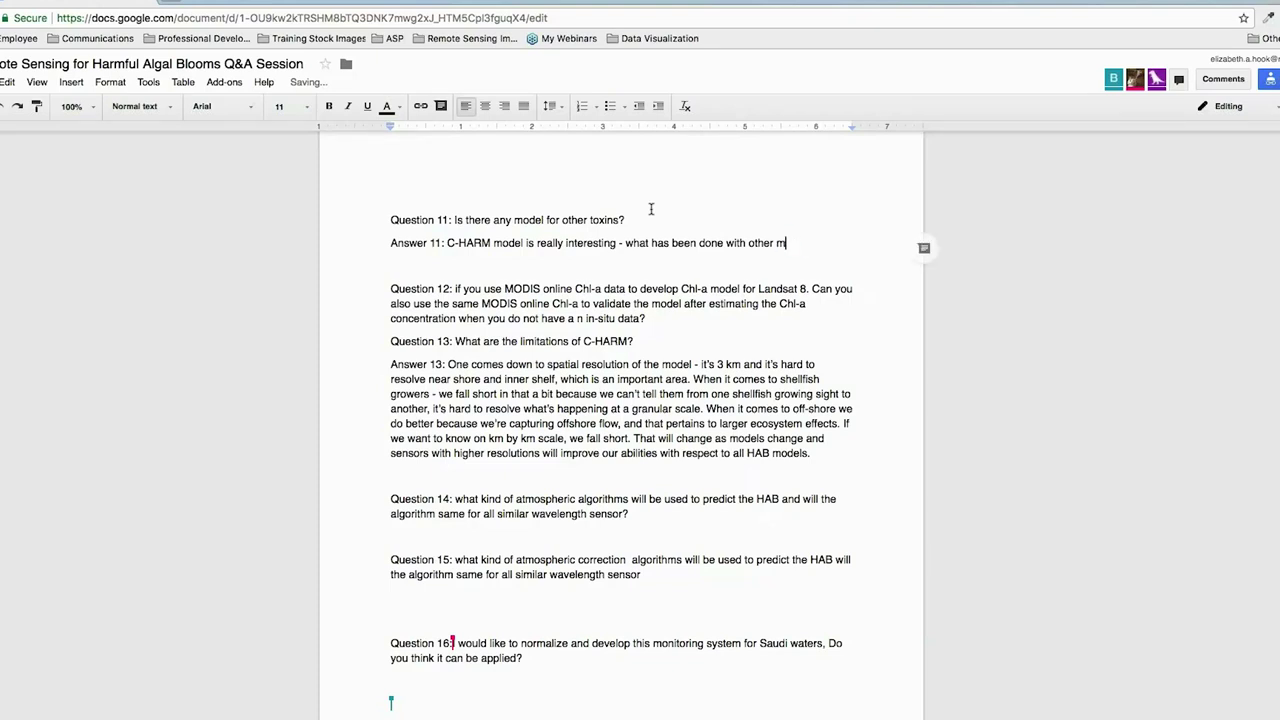
pyautogui.write('odels and systems ')
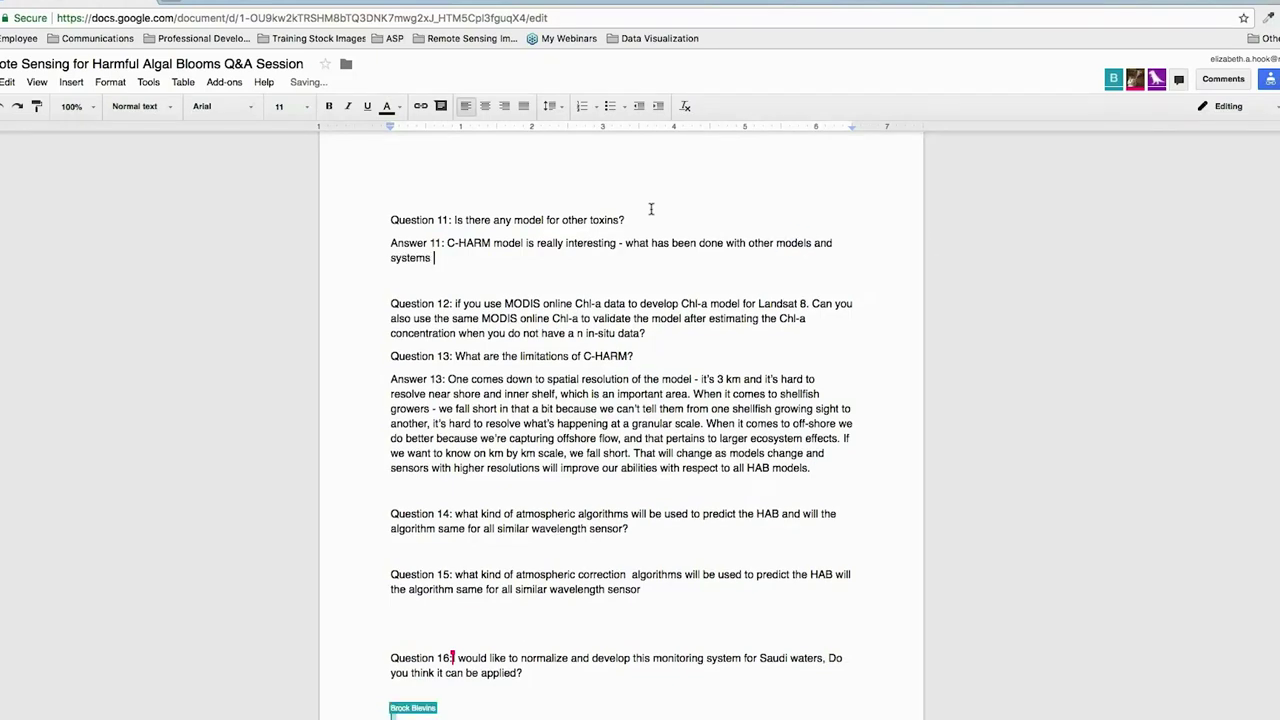
pyautogui.write('for toxins? I')
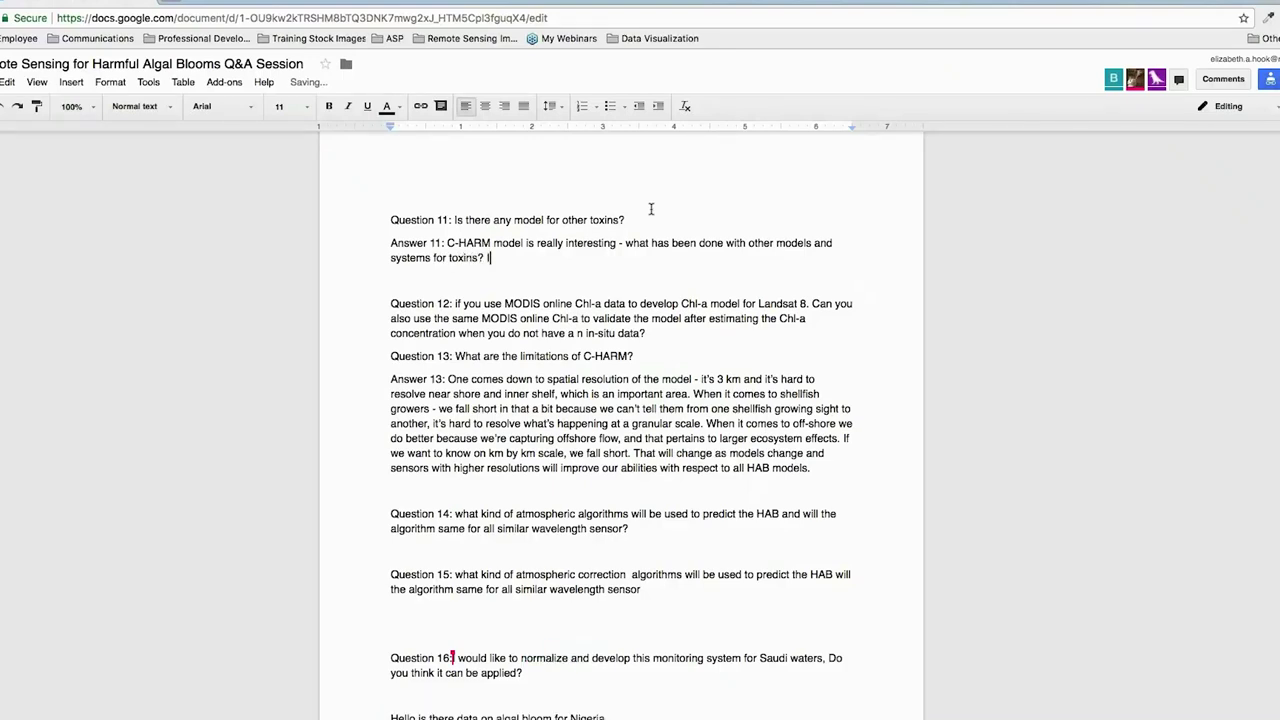
# Add to Answer 11 that Lake Erie detection algorithms are more on the optical side, typically for the organism itself and changes in chlorophyll biomass
pyautogui.write('n Lake Eri')
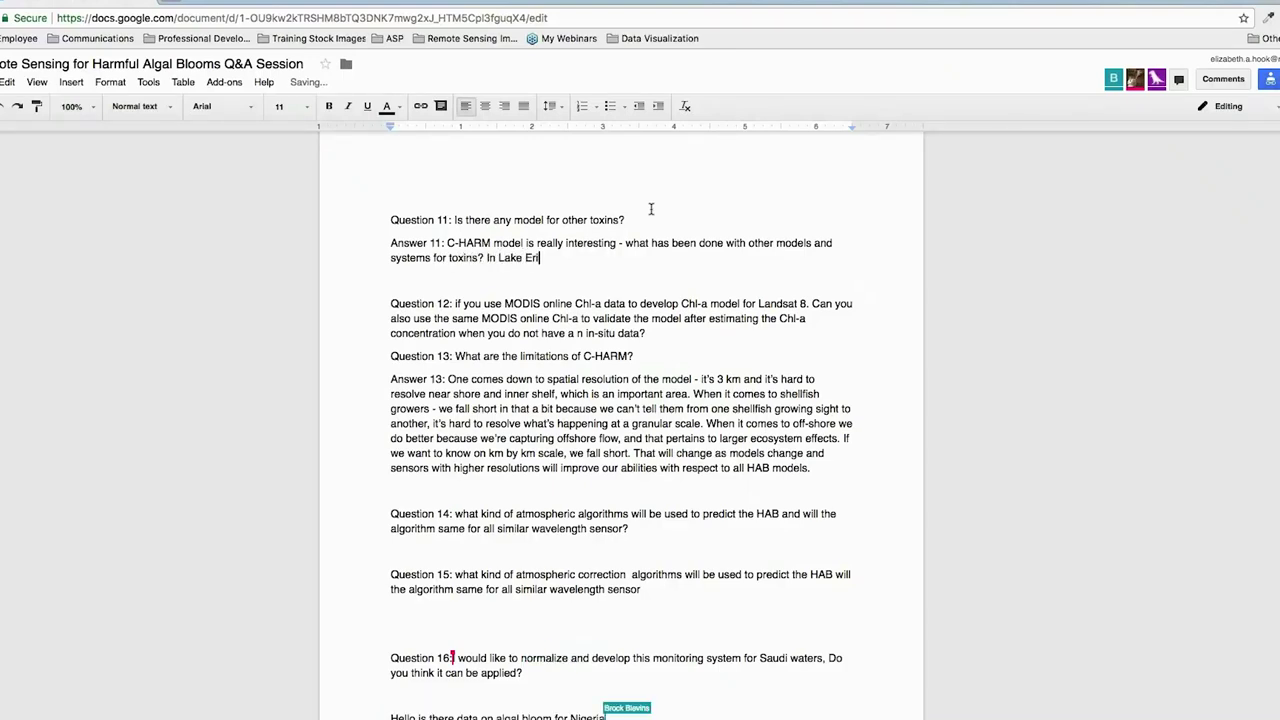
pyautogui.write('e the detection algorit')
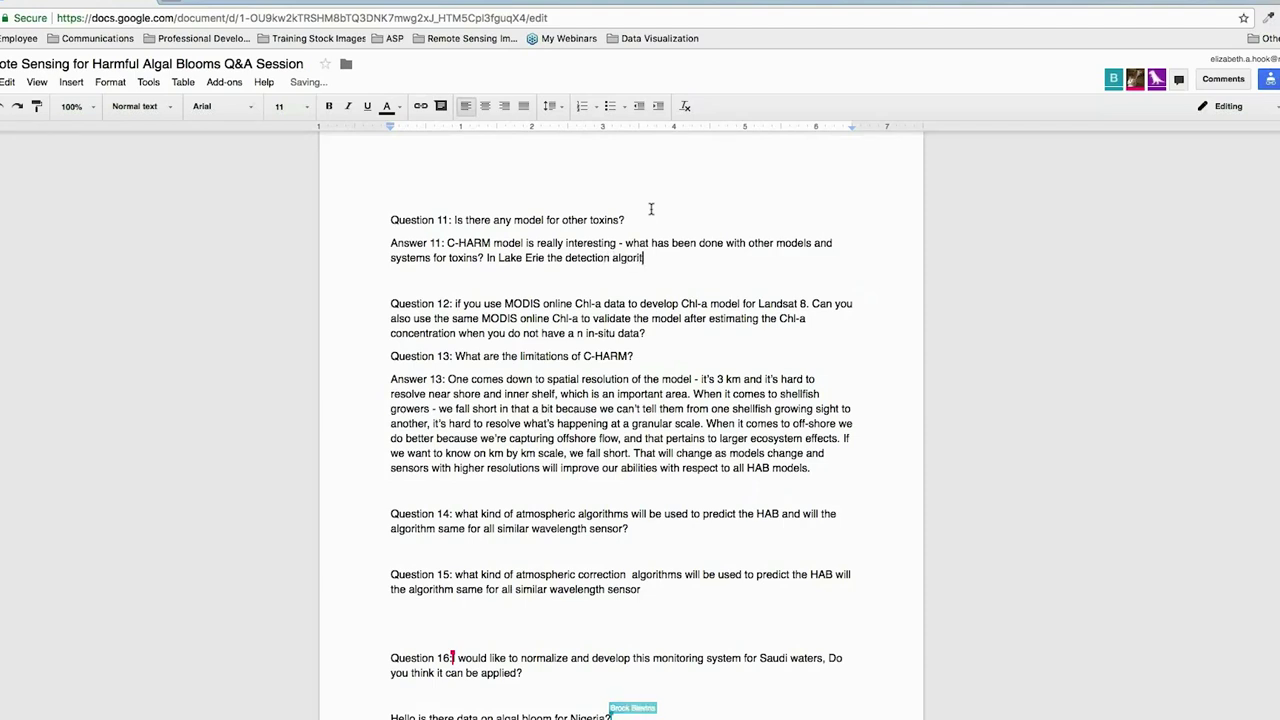
pyautogui.write('hms are more on')
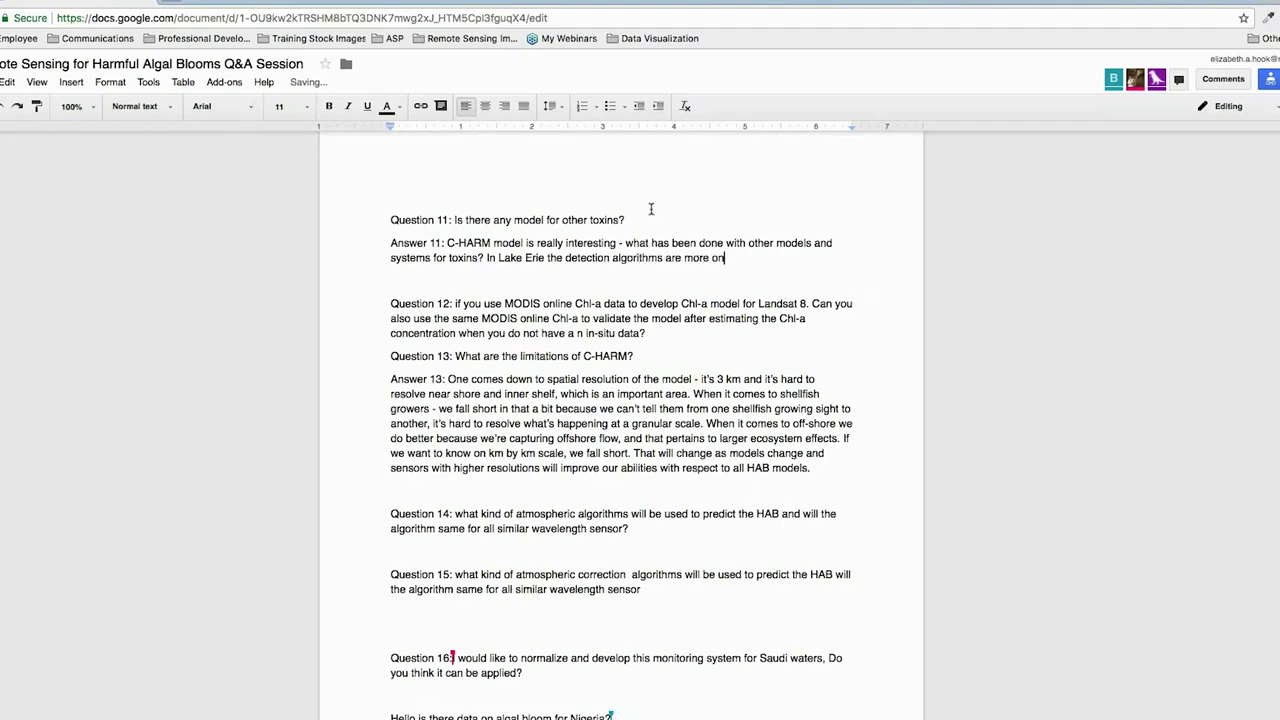
pyautogui.write(' the optical side of things, typically for the o')
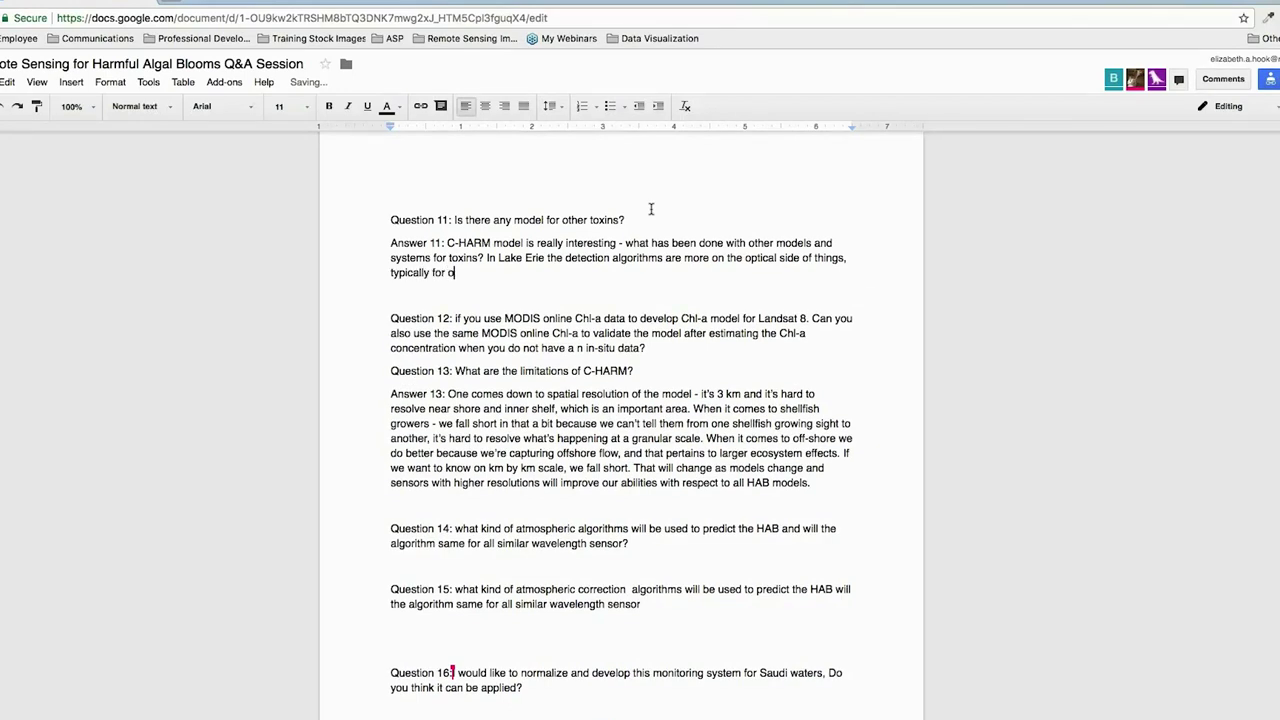
pyautogui.press('BackSpace')
pyautogui.write('the organism itself and changes in c')
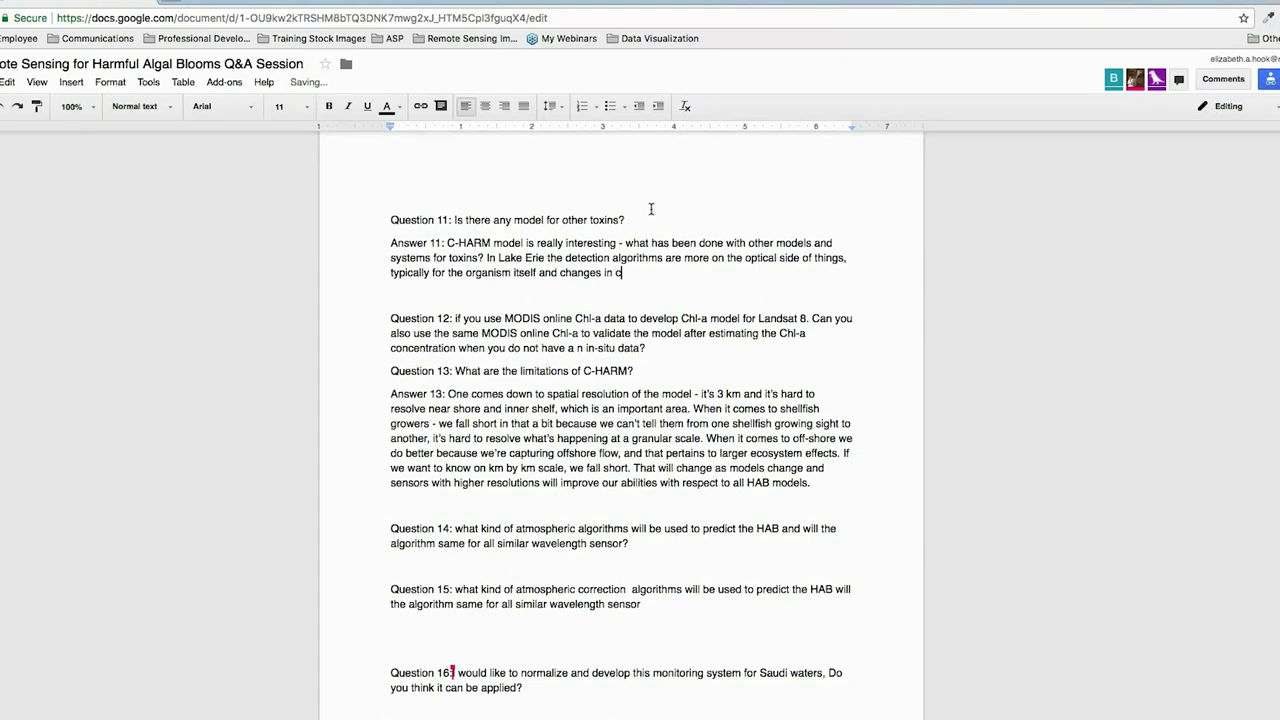
pyautogui.write('hlorophyll biomass. Not aware of t')
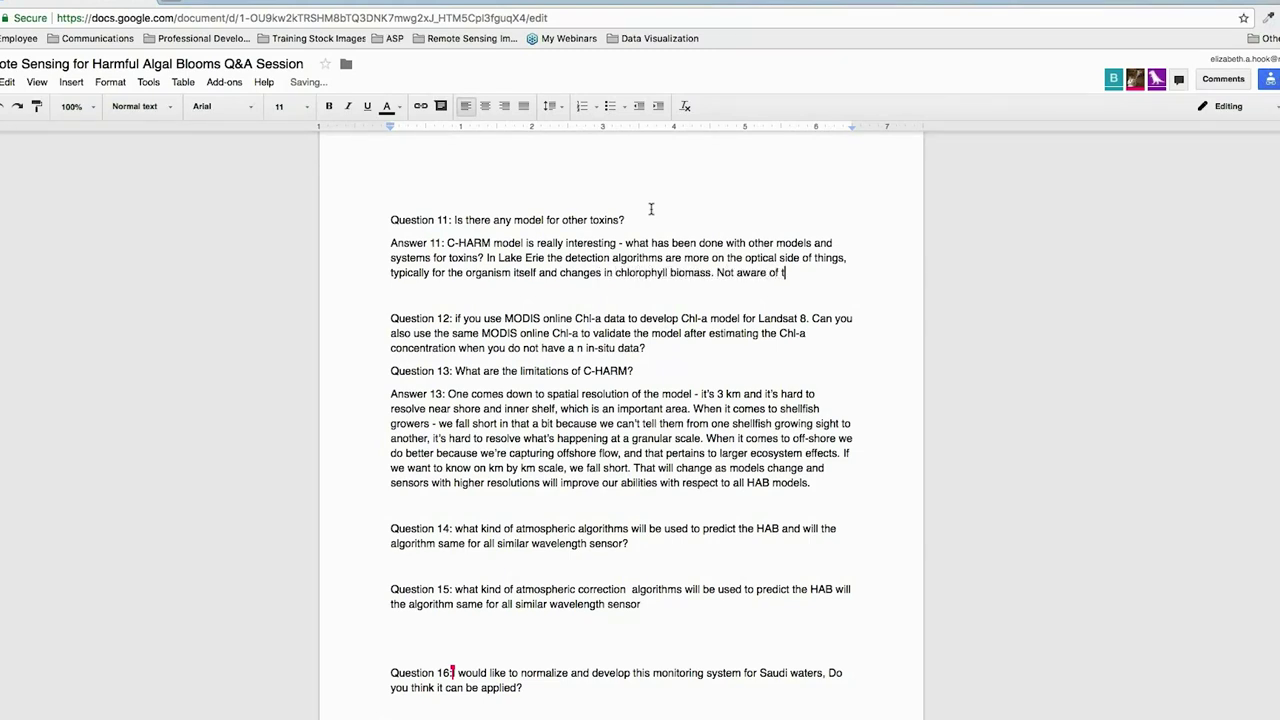
# Add to Answer 11 that no toxin models are known in use; there are a number of academic references, but implementing them has been very different
pyautogui.write('oxin models per say')
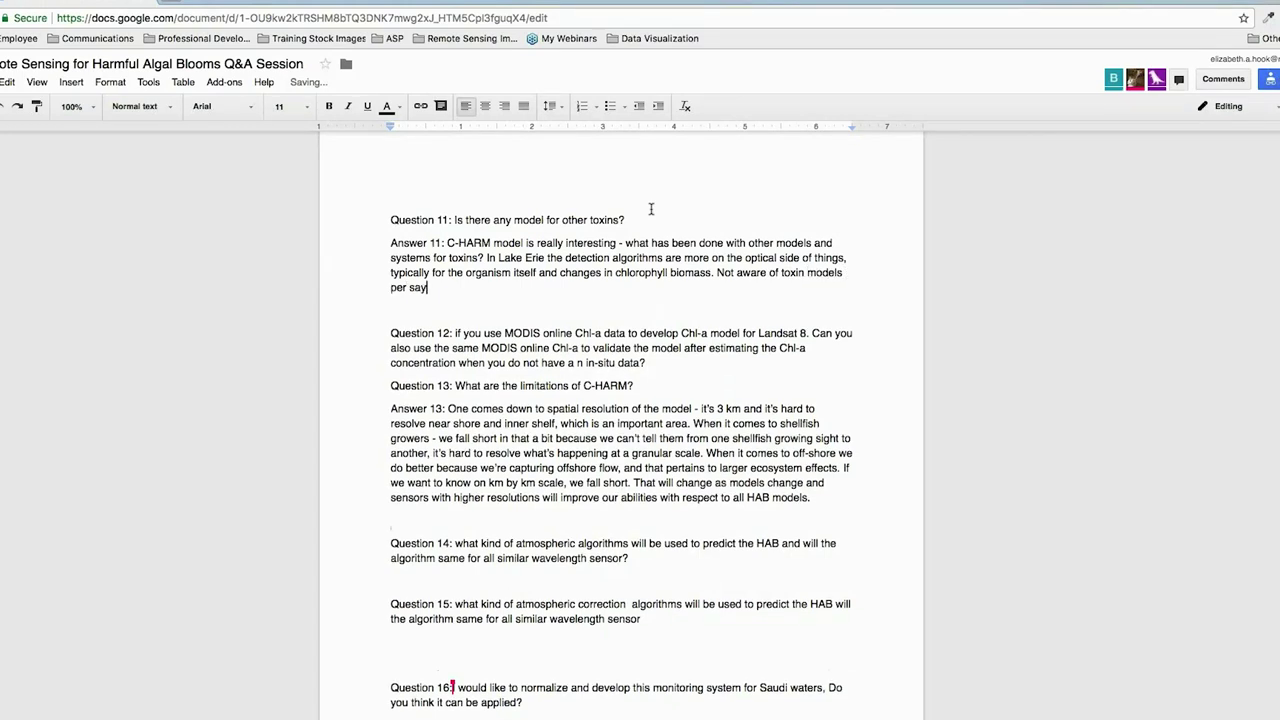
pyautogui.write(" and where they're being used. There have be")
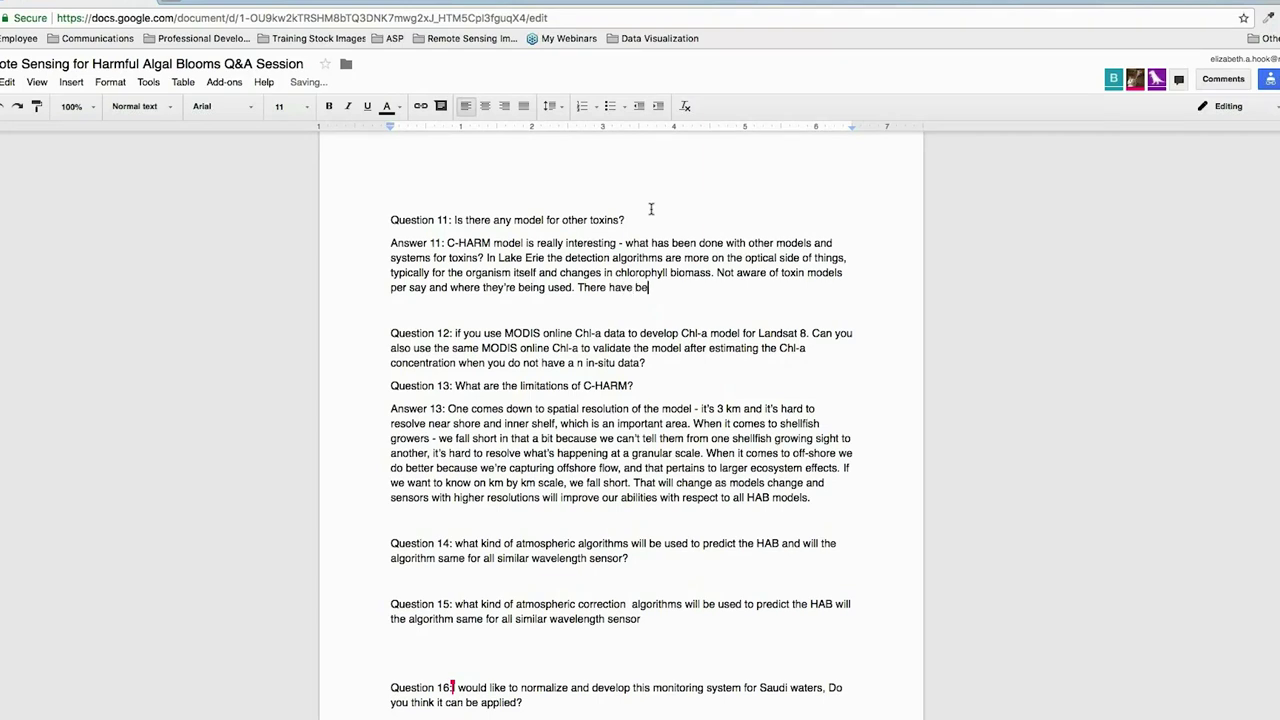
pyautogui.write('en a number of academic references')
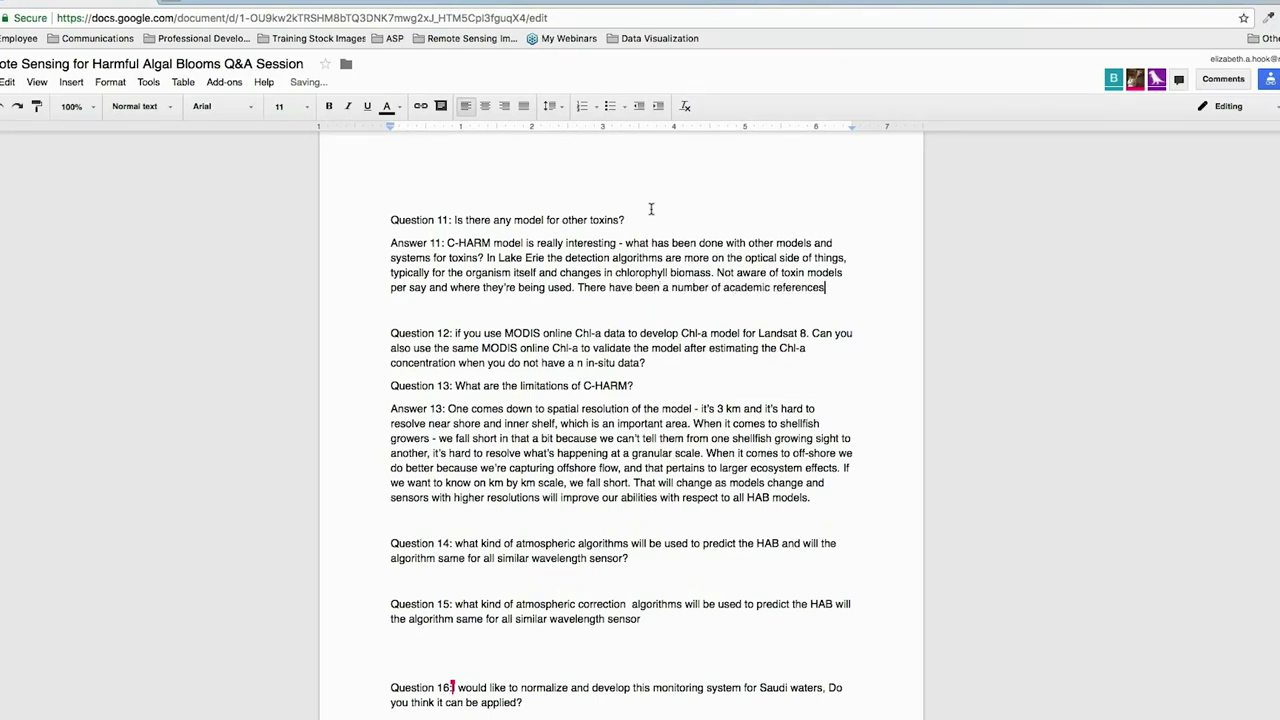
pyautogui.write(', implementing them as')
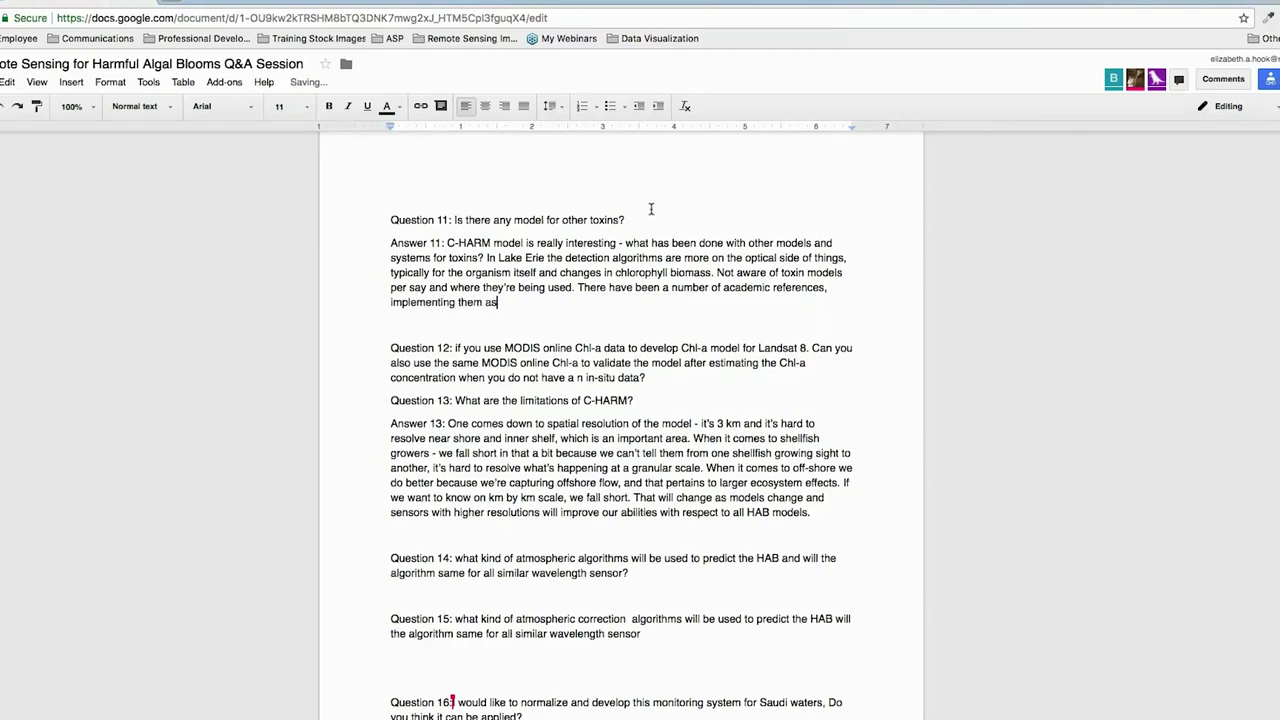
pyautogui.write("as been very different. Don't know of any ")
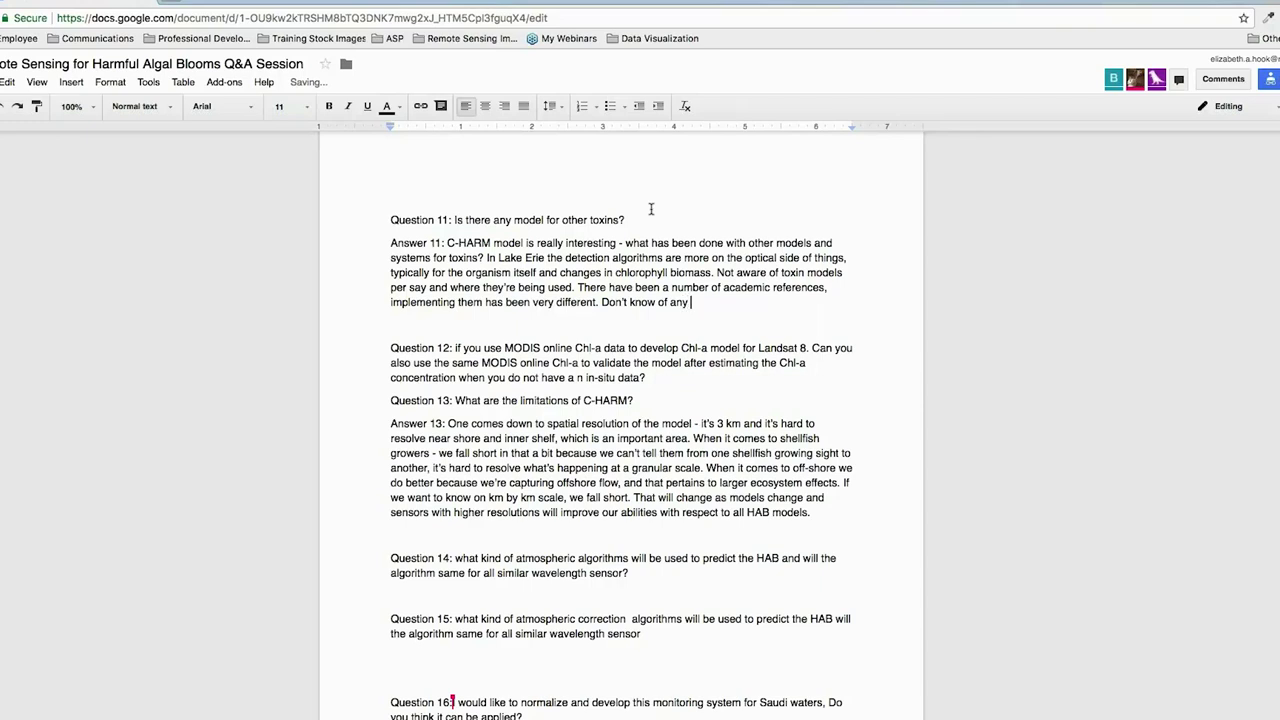
pyautogui.write('being implemented. Most o')
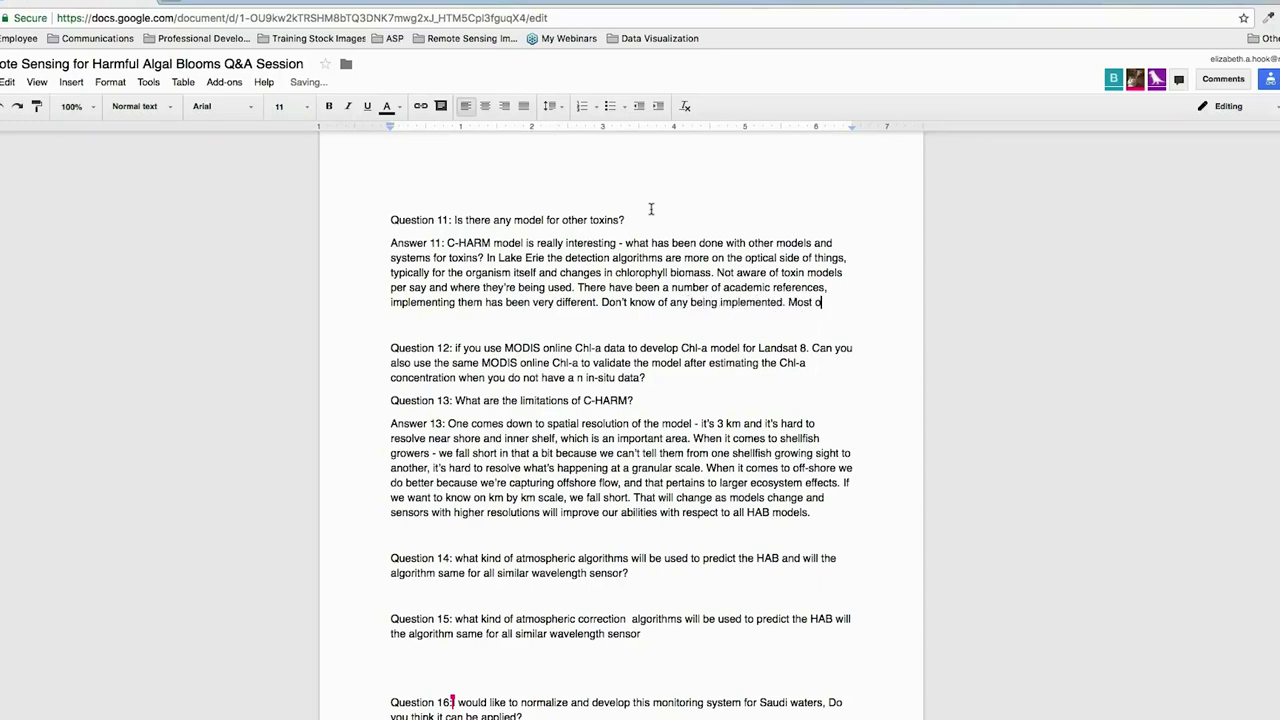
# Add to Answer 11 that most of the time they're looking at the organism and when the biomass will increase
pyautogui.write("f the time, they're looki")
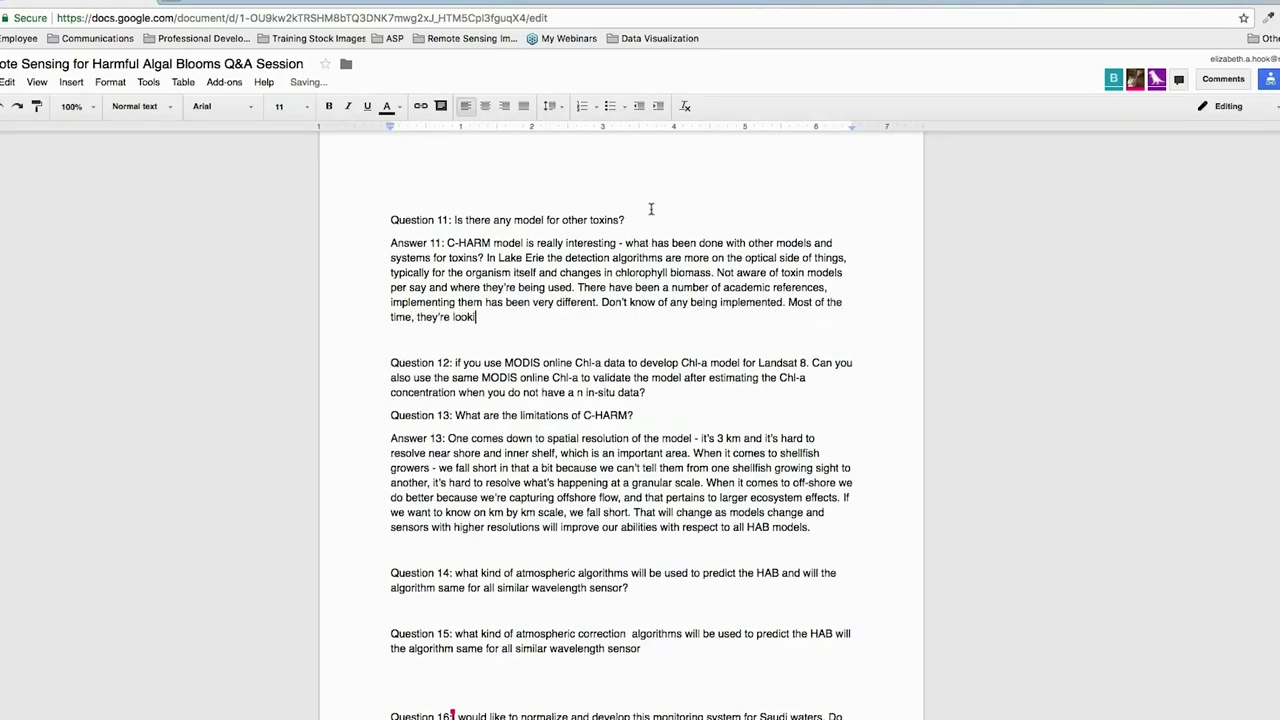
pyautogui.write('ng at the organism and when the ')
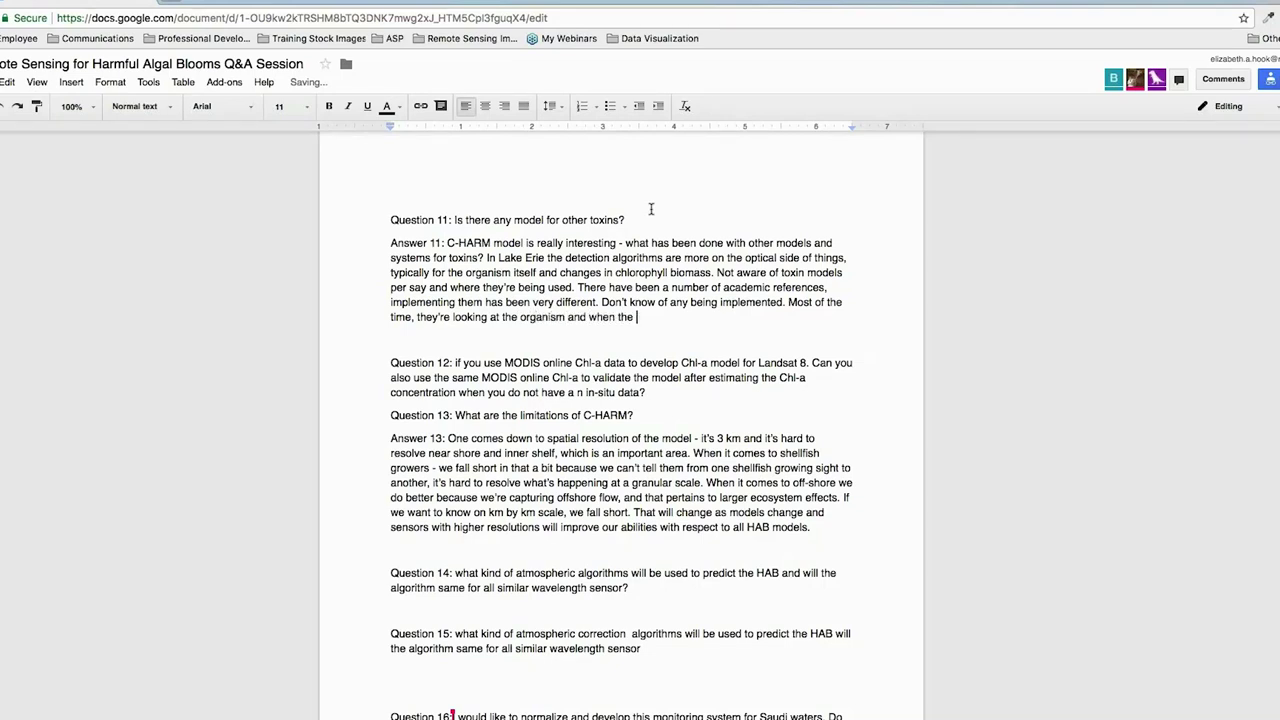
pyautogui.write('biomass will increa')
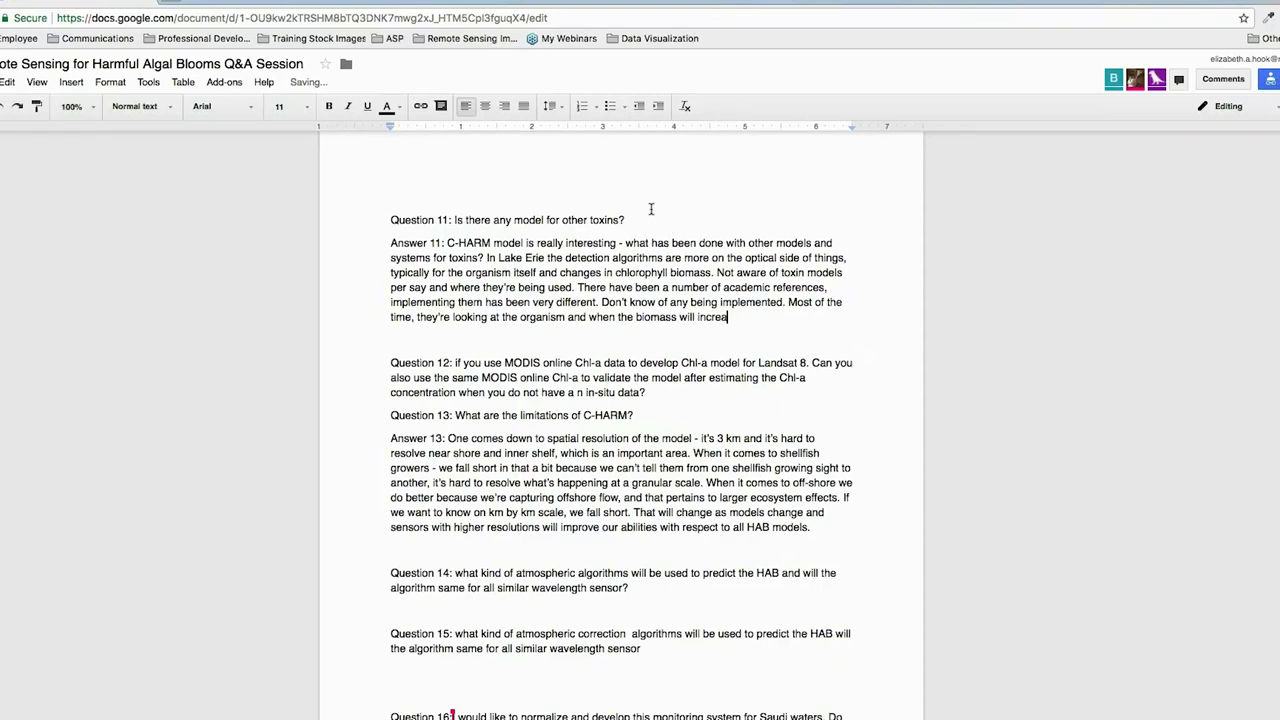
# Add to Answer 11 that the pacific northwest bulletin tries to give a predictive sense of shellfish toxicity, but not quite the same way as the C-HARM model
pyautogui.write('se. The pacific northwest bulletin ')
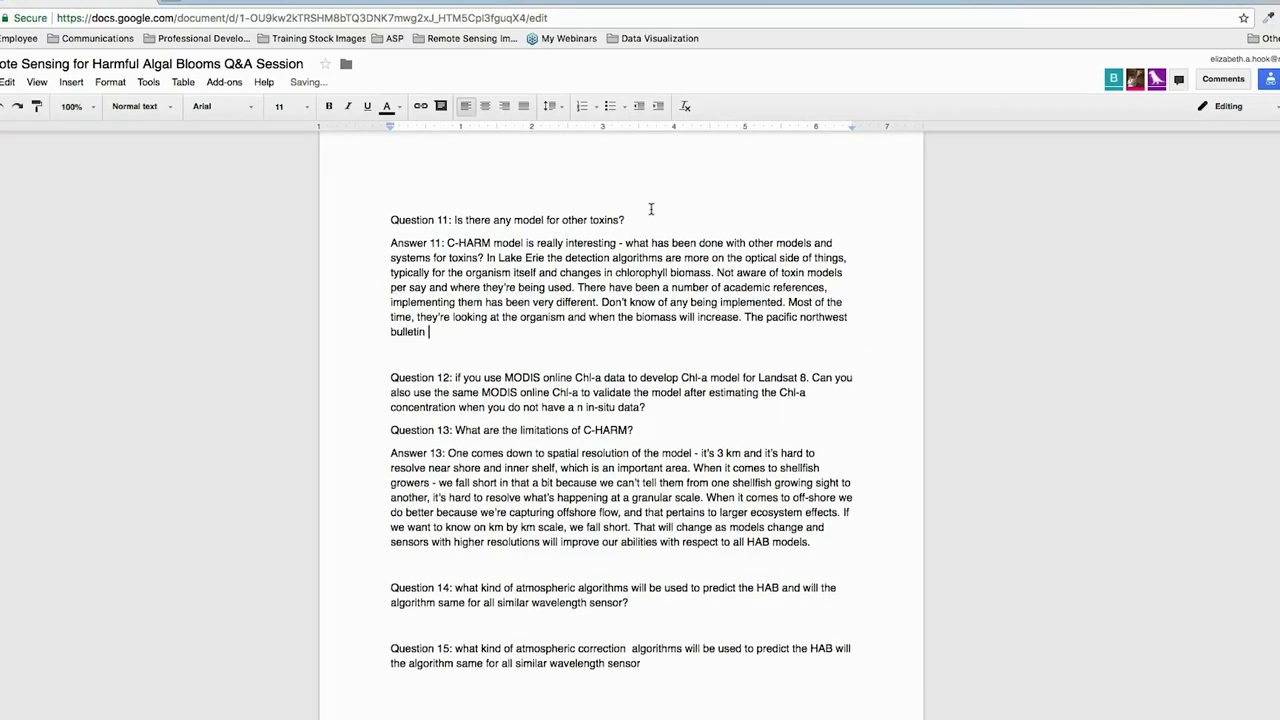
pyautogui.write('does try to give a predictive sense o')
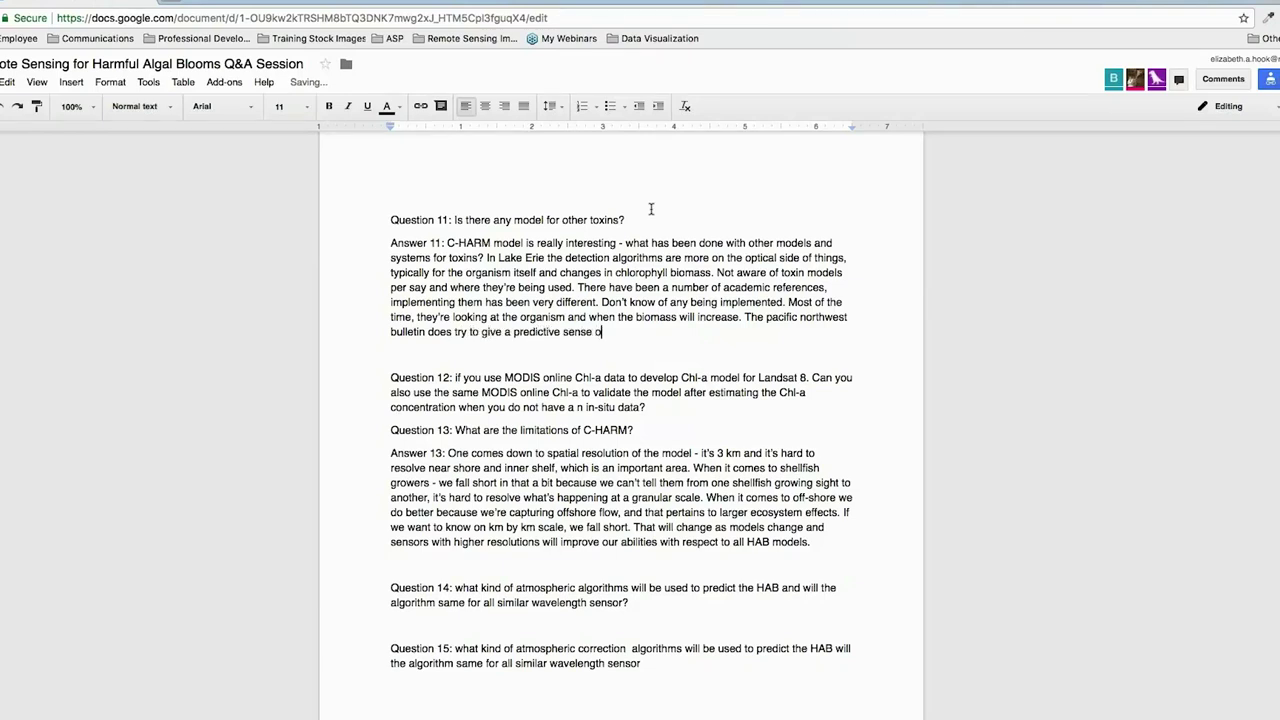
pyautogui.write("f shellfish toxicity but it isn't done ")
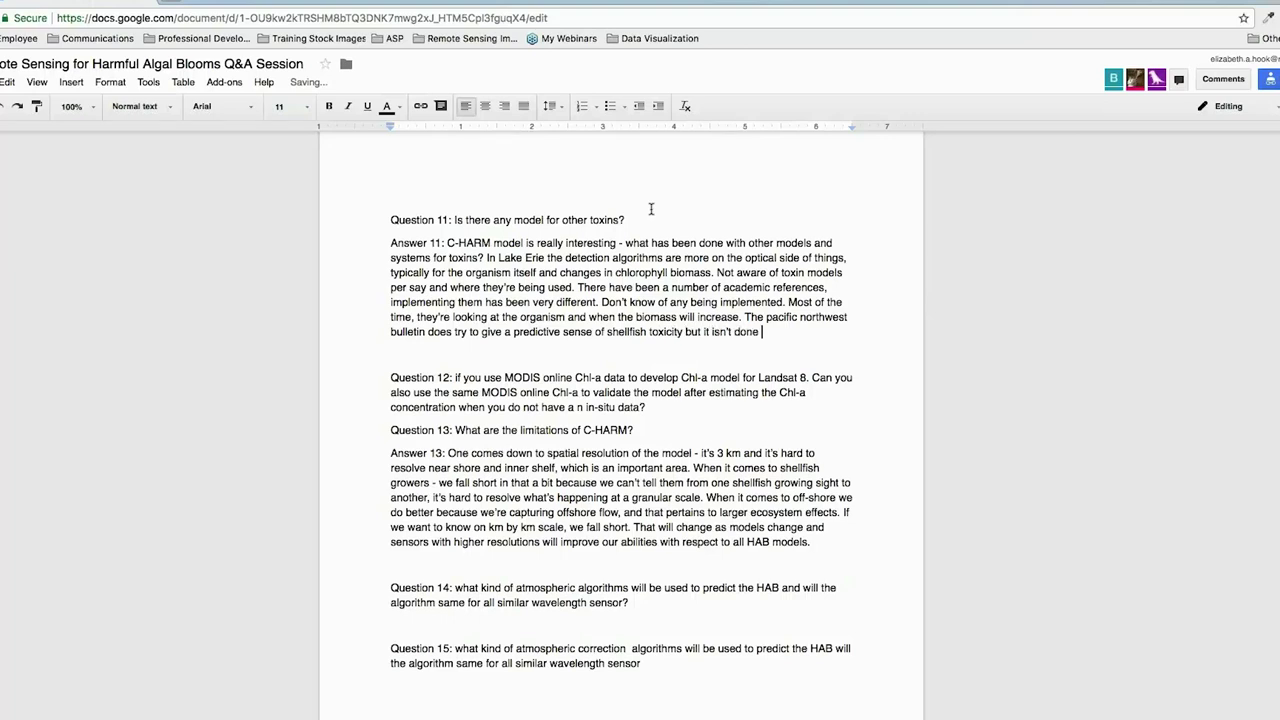
pyautogui.write('in quite the same way as C-Ha')
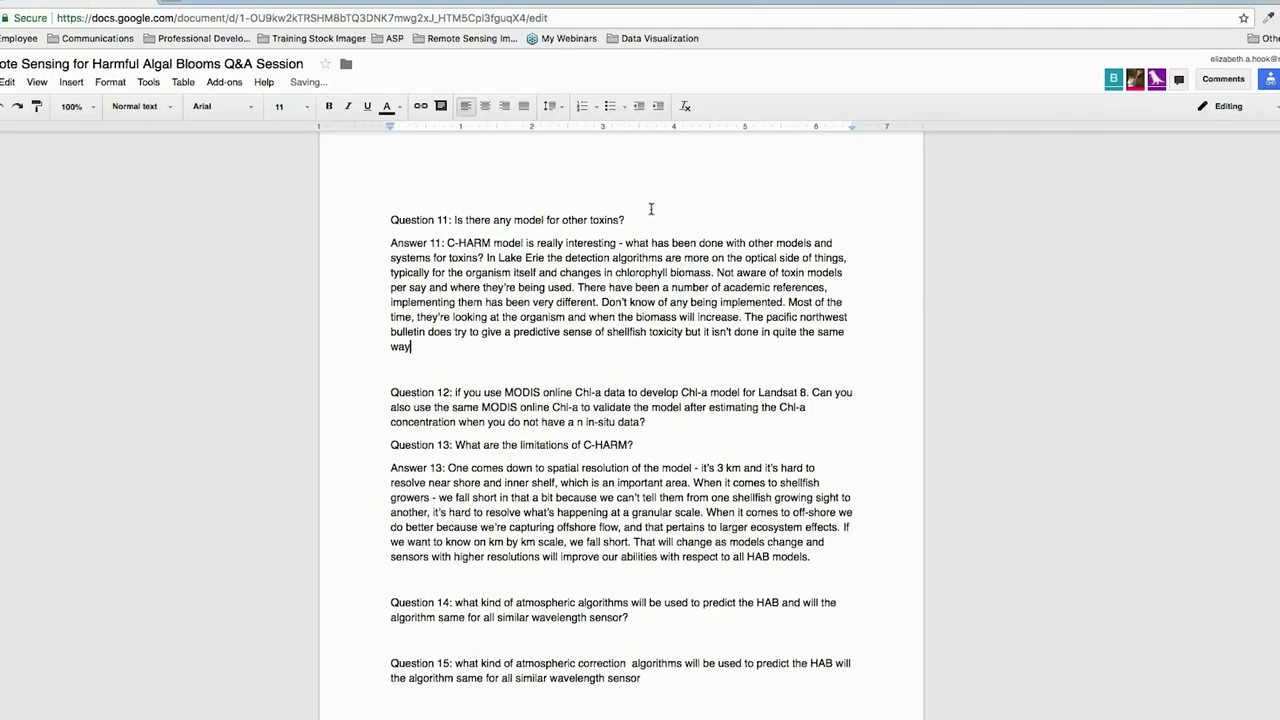
pyautogui.write('rm model.')
# Start an "Answer 17:" line below the question about algal bloom data for Nigeria
pyautogui.scroll(-15, 670, 400)
pyautogui.click(635, 324)
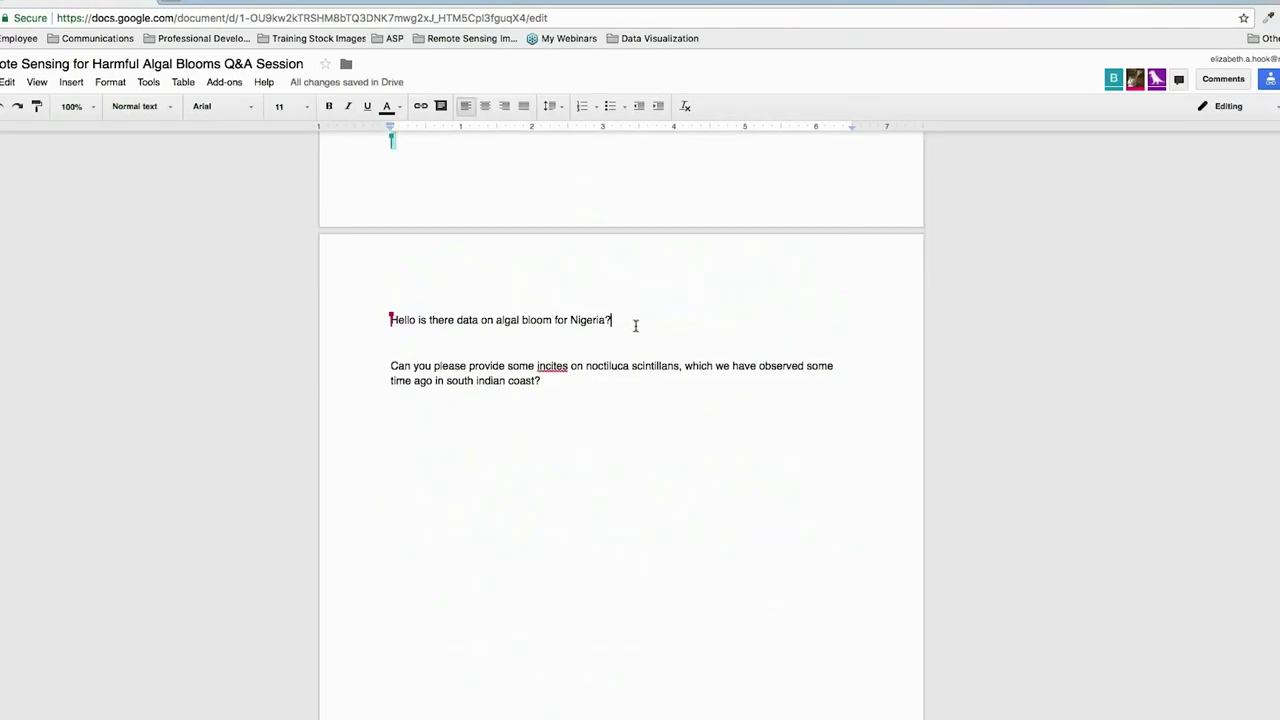
pyautogui.press('Return')
pyautogui.write('Ansewr')
pyautogui.press('BackSpace')
pyautogui.press('BackSpace')
pyautogui.press('BackSpace')
pyautogui.write('wer 17:')
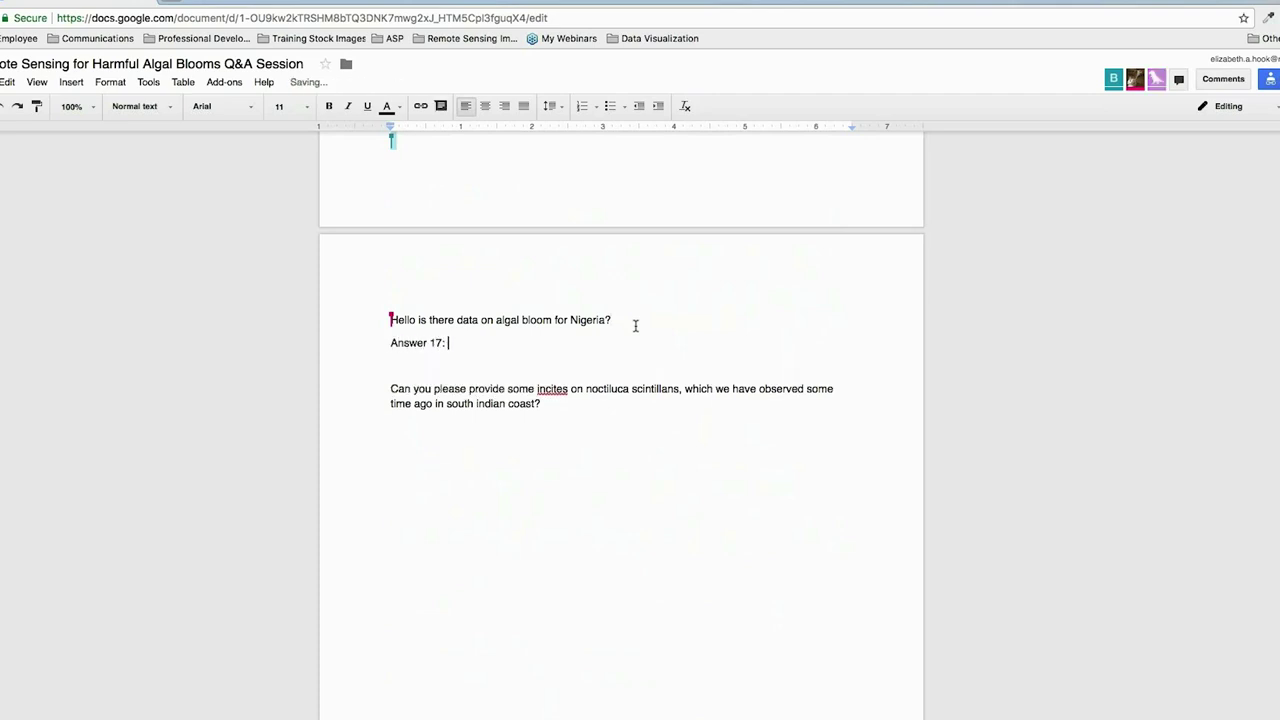
# Label the question about algal bloom data for Nigeria with the prefix "Question 17:"
pyautogui.press('Up')
pyautogui.hotkey('shift', 'Home')
pyautogui.press('Left')
pyautogui.write('Question 17')
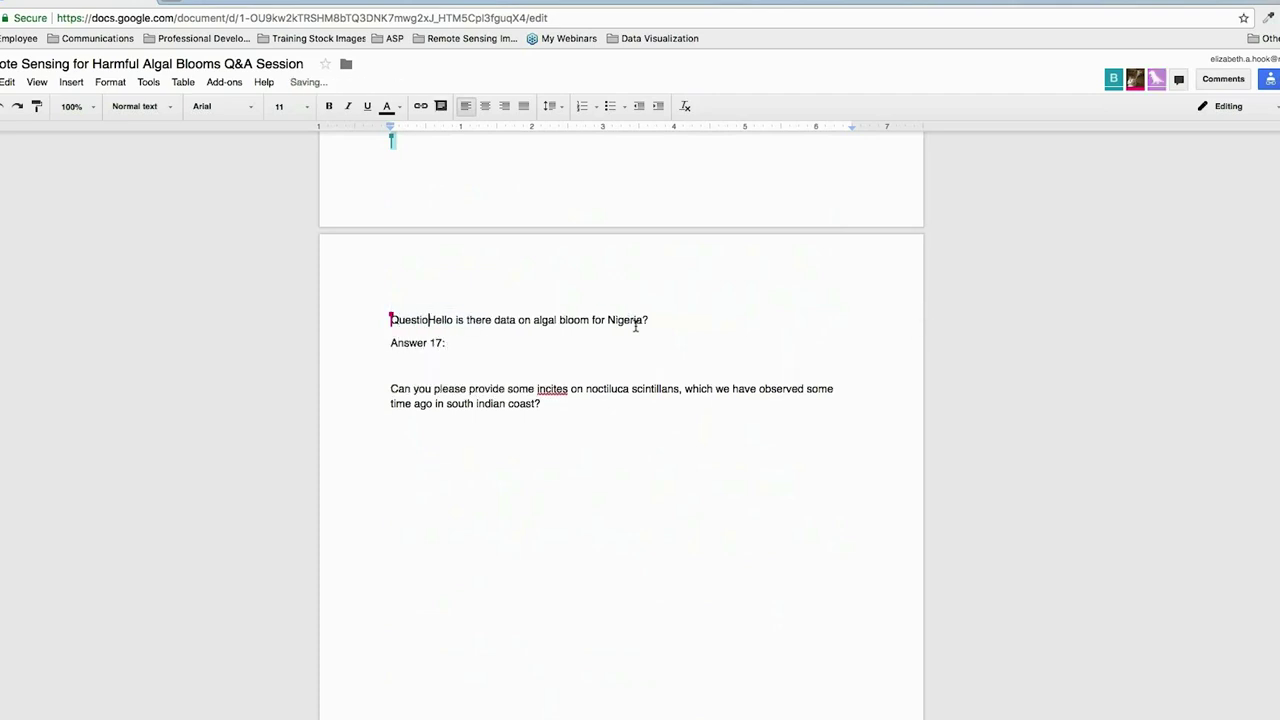
pyautogui.write(':')
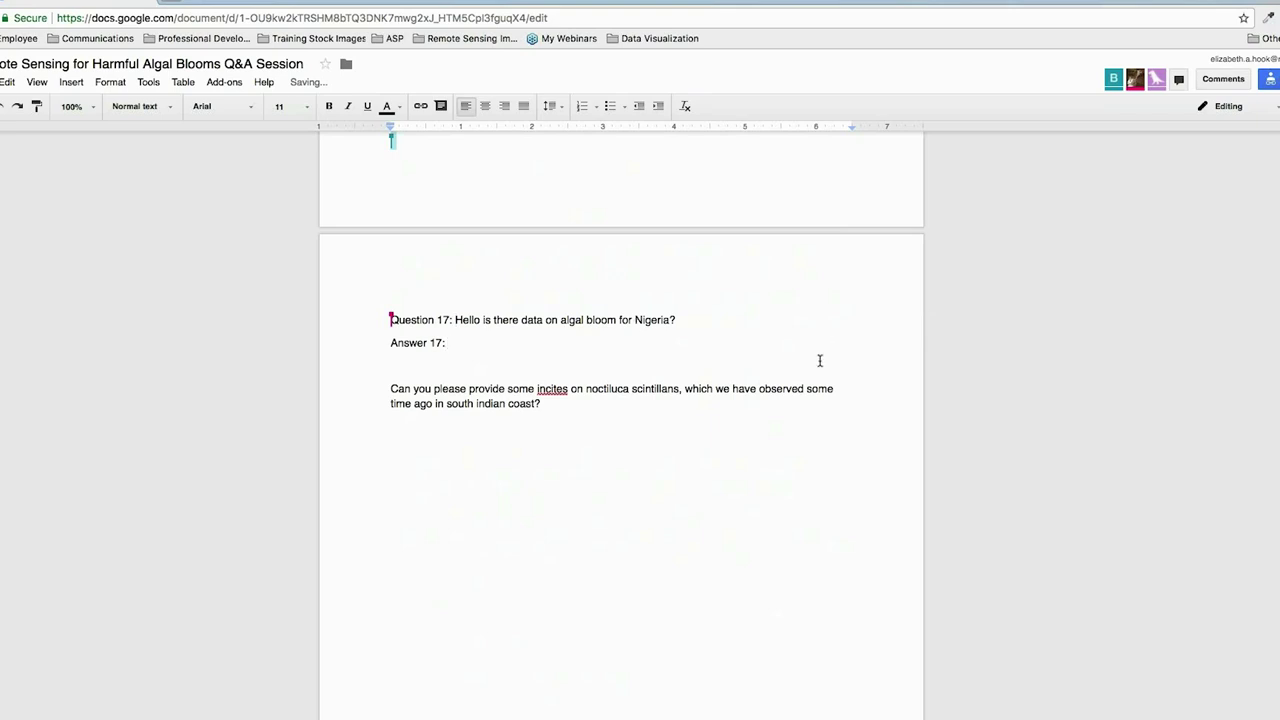
# Label the question about noctiluca scintillans off the south Indian coast with the prefix "Question 18:"
pyautogui.scroll(3, 820, 360)
pyautogui.press('Right')
pyautogui.press('Right')
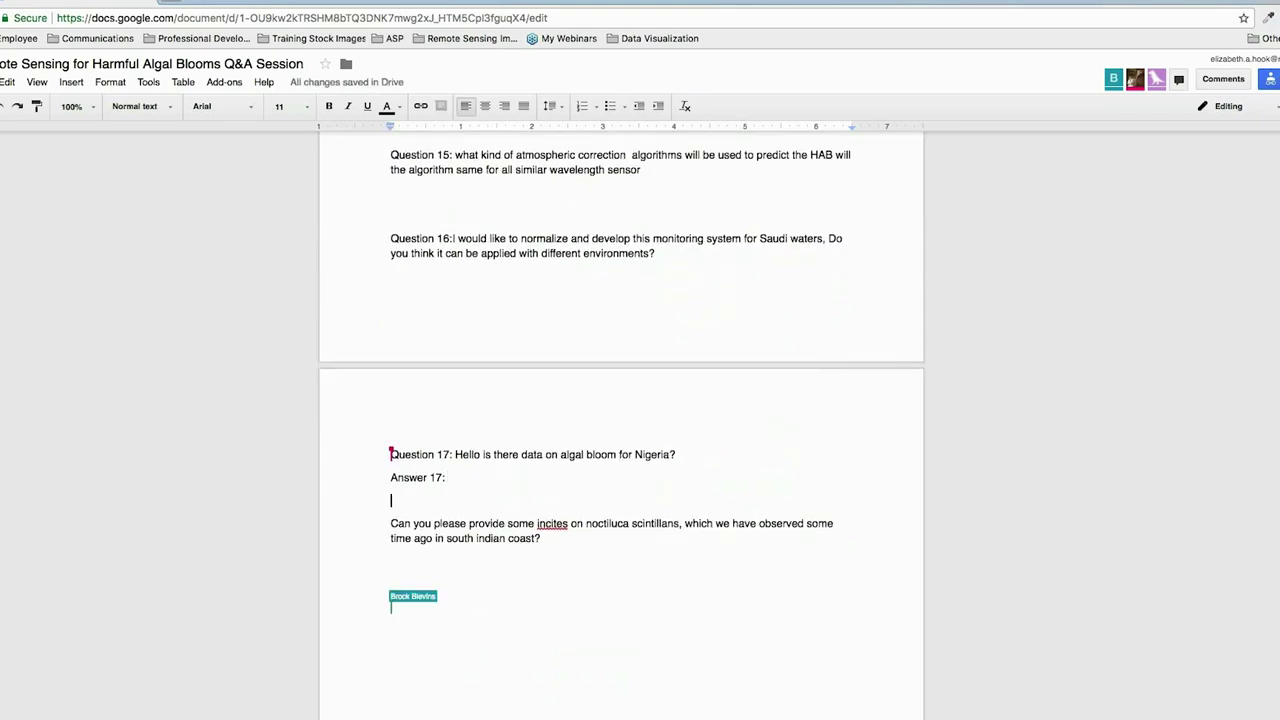
pyautogui.write('Q')
pyautogui.write('uestion 18:')
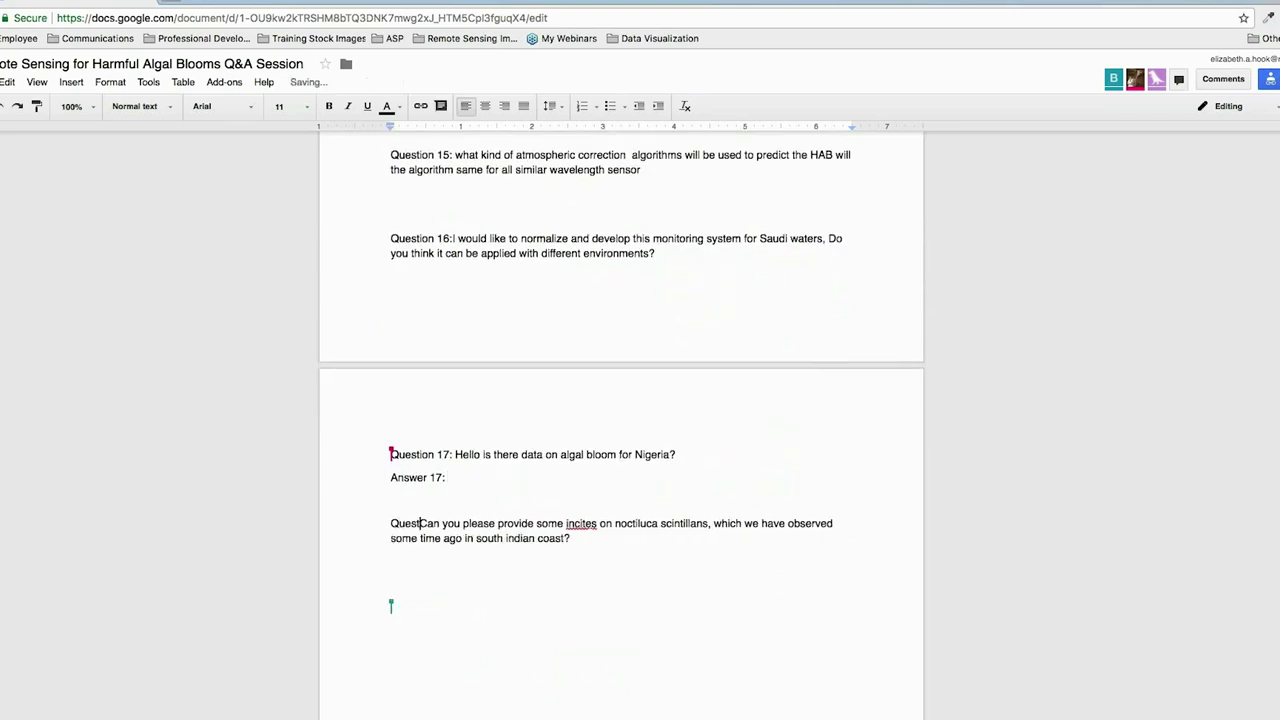
pyautogui.click(448, 477)
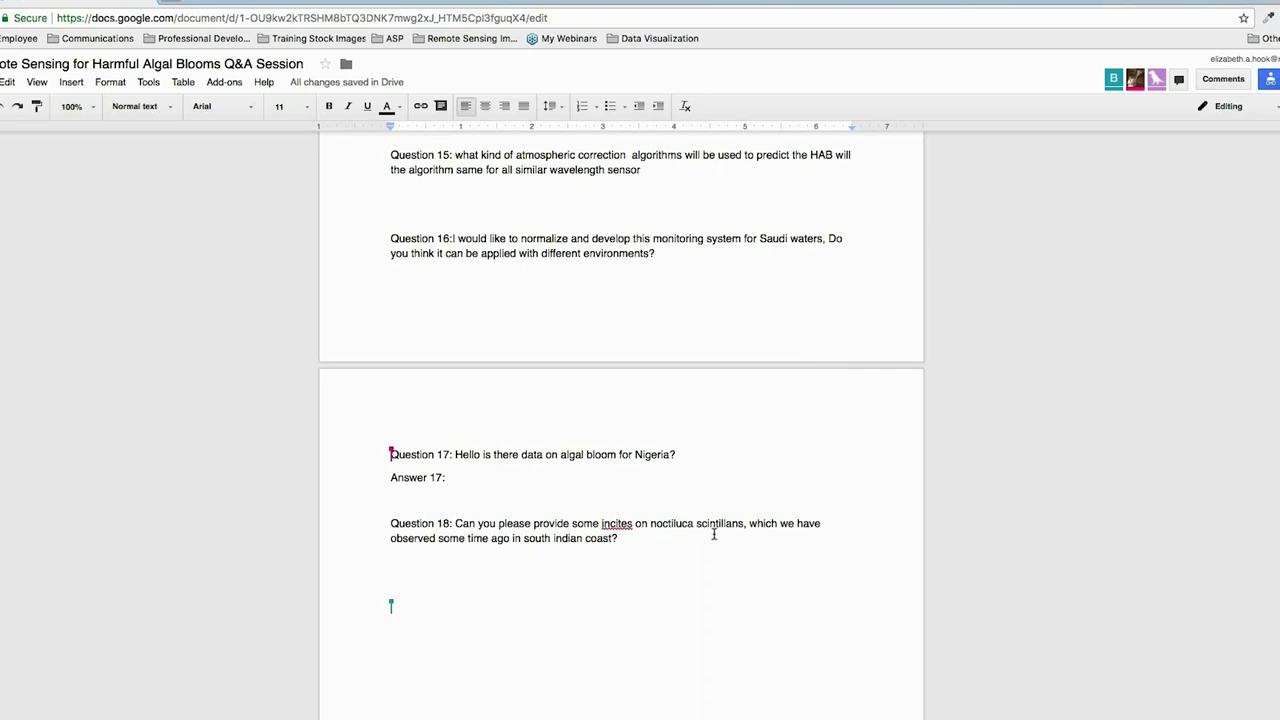
# Replace the misused word "incites" with "insights" in Question 18
pyautogui.doubleClick(614, 523)
pyautogui.press('BackSpace')
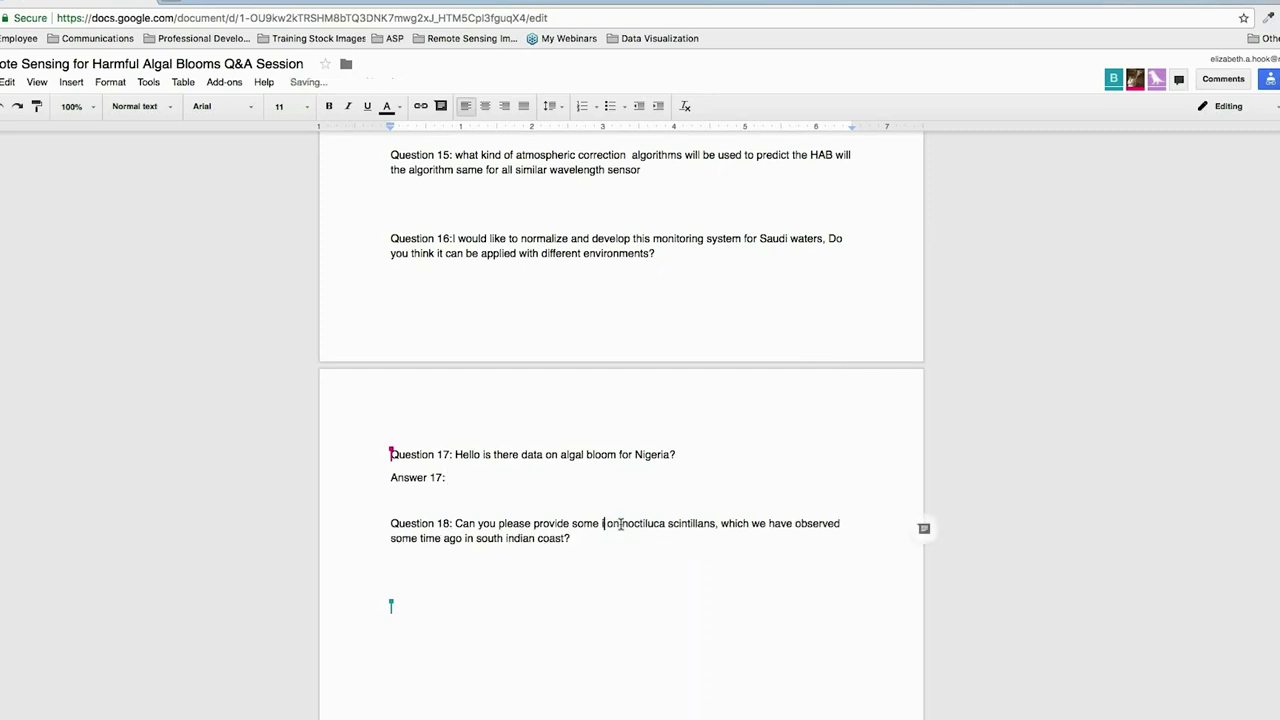
pyautogui.write('insights')
# Begin Answer 17 with the question "Are there other HAB forecasting models outside the U.S. we can point folks to?"
pyautogui.press('Up')
pyautogui.press('Up')
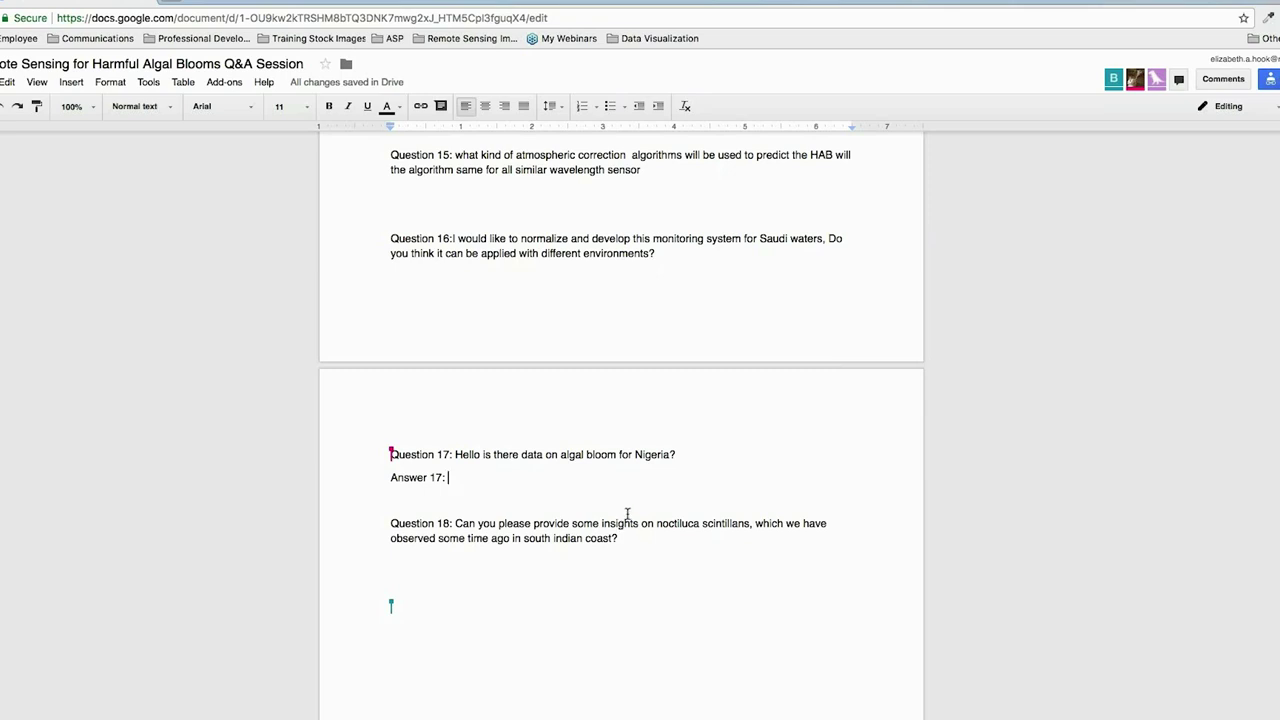
pyautogui.scroll(-3, 686, 497)
pyautogui.write('Are there ')
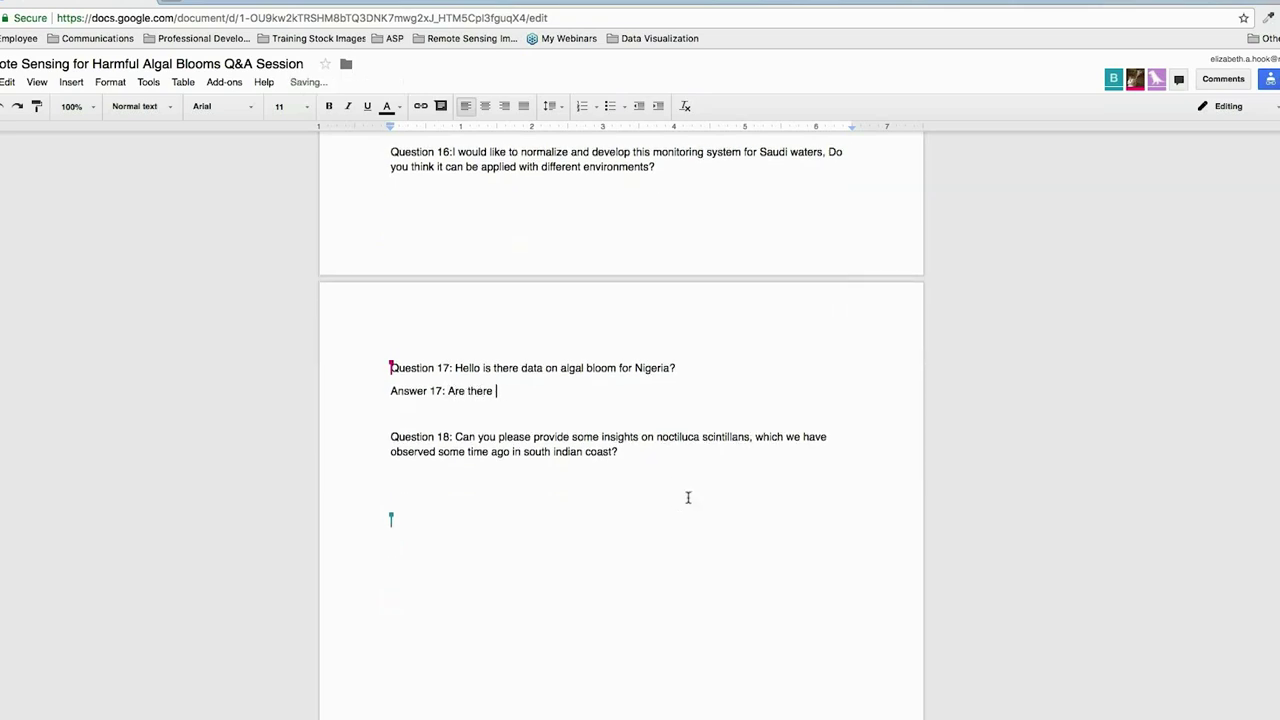
pyautogui.write('other HAB forecasting models outside ')
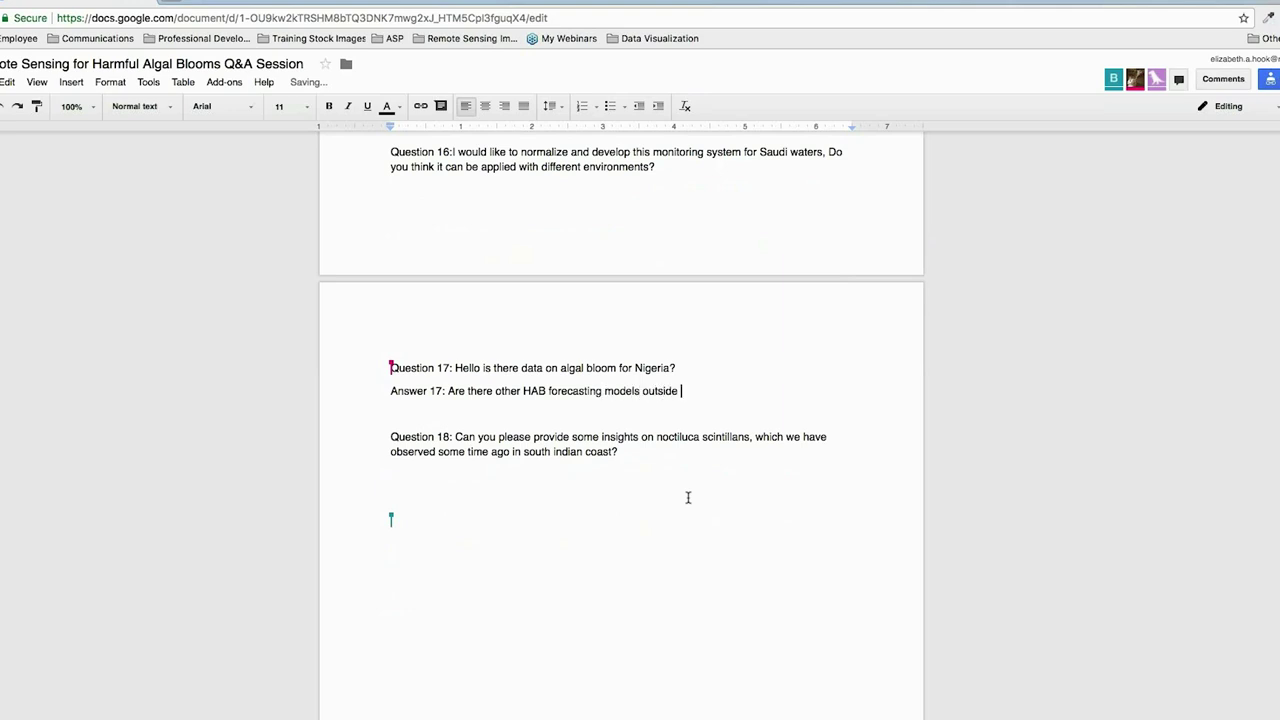
pyautogui.write('the U.S. we can point folks to')
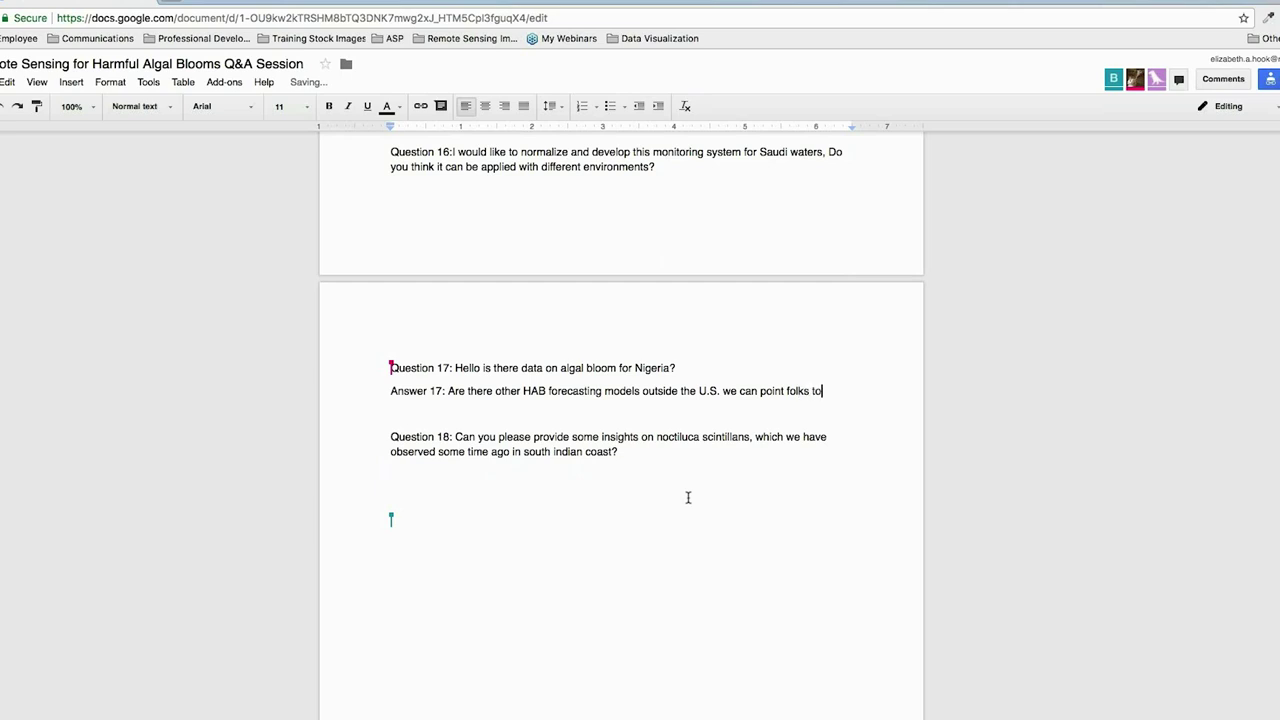
# Add to Answer 17 that there's work going on globally, but not any good knowledge about Nigeria specifically
pyautogui.write("? There's work going on ")
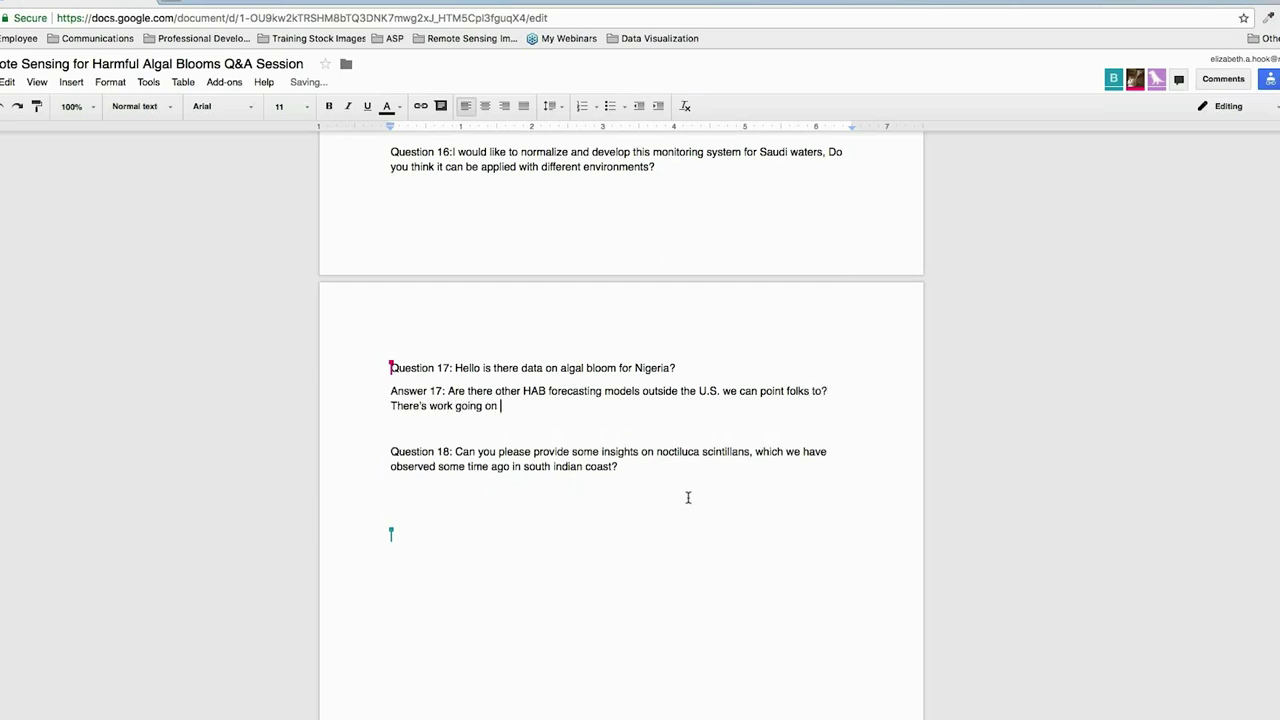
pyautogui.write('globally, but not any good knowledg')
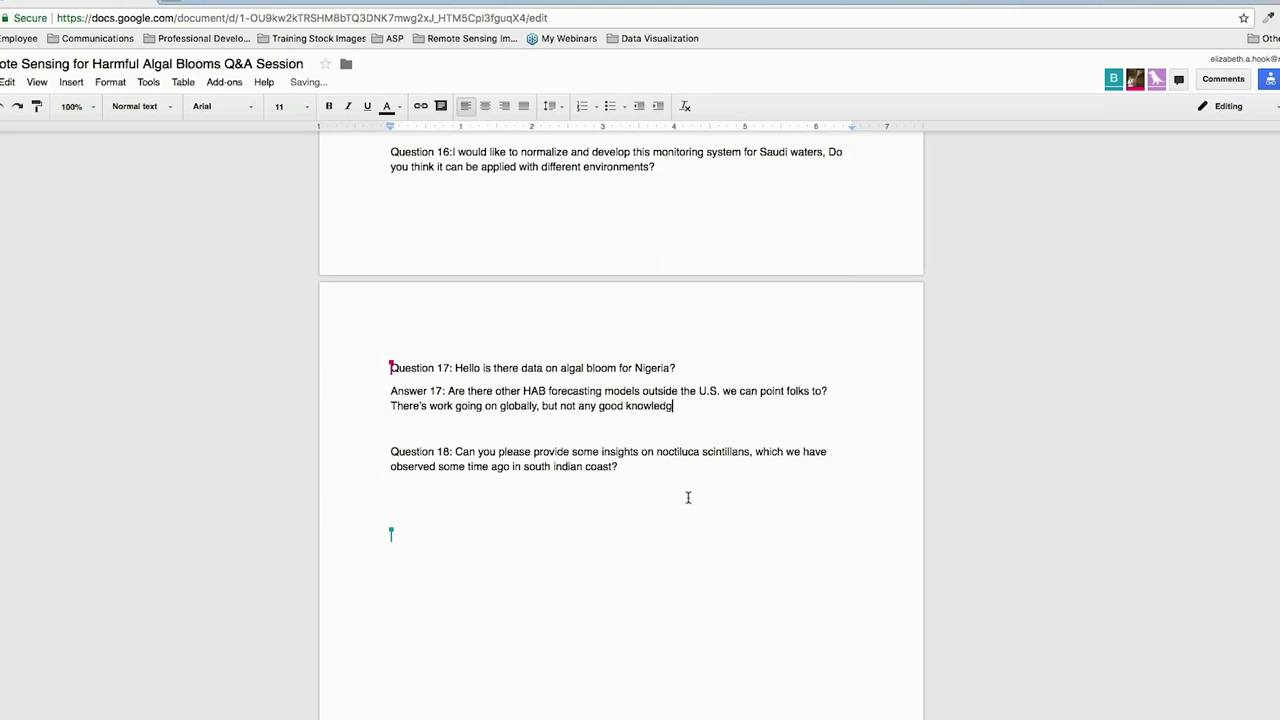
pyautogui.write('e about Nigeria specifically. S')
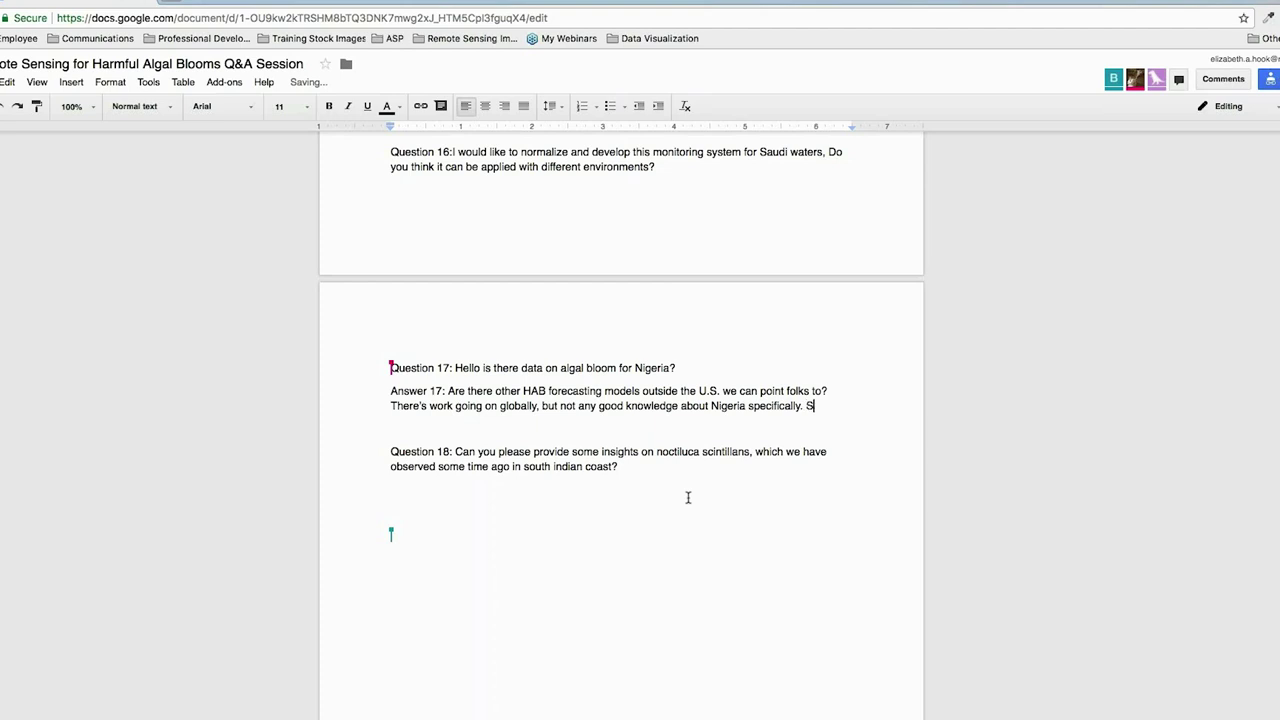
# Add to Answer 17 that the UK has been working to develop systems throughout the whole EU, with a number of harmful algae systems going into operations
pyautogui.write('ay that the UK has been')
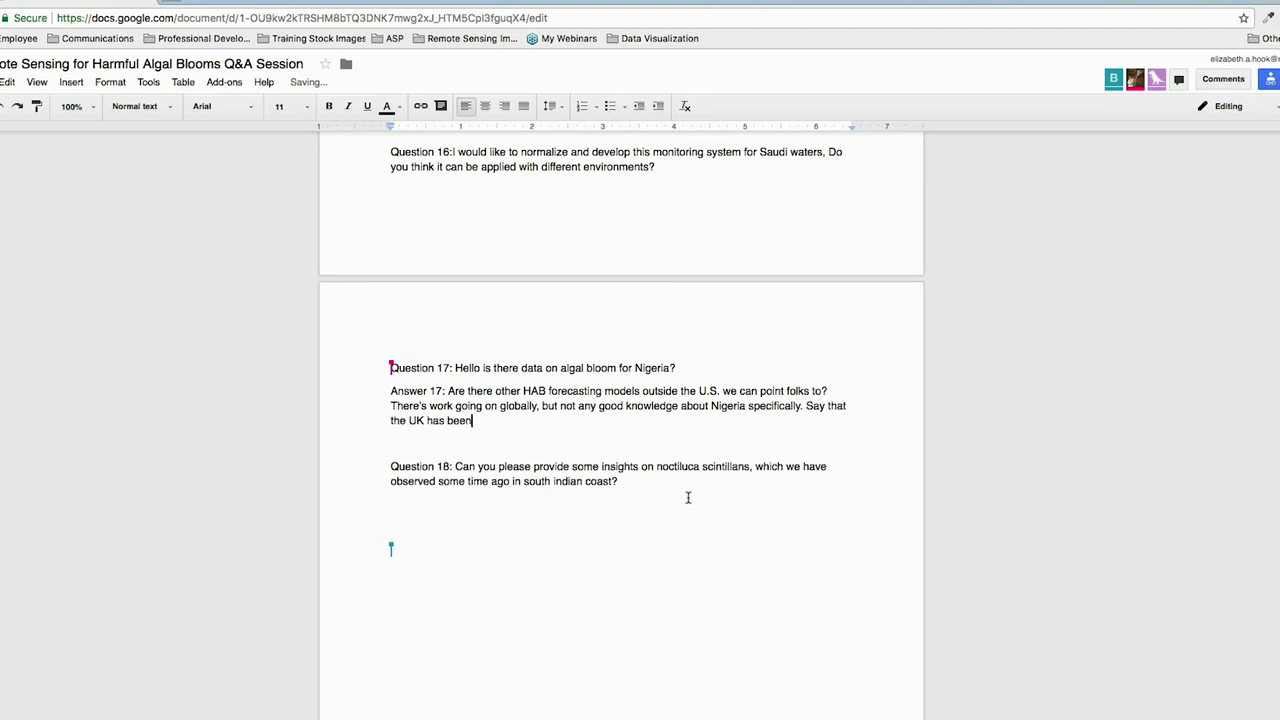
pyautogui.write(' working to develop a nu')
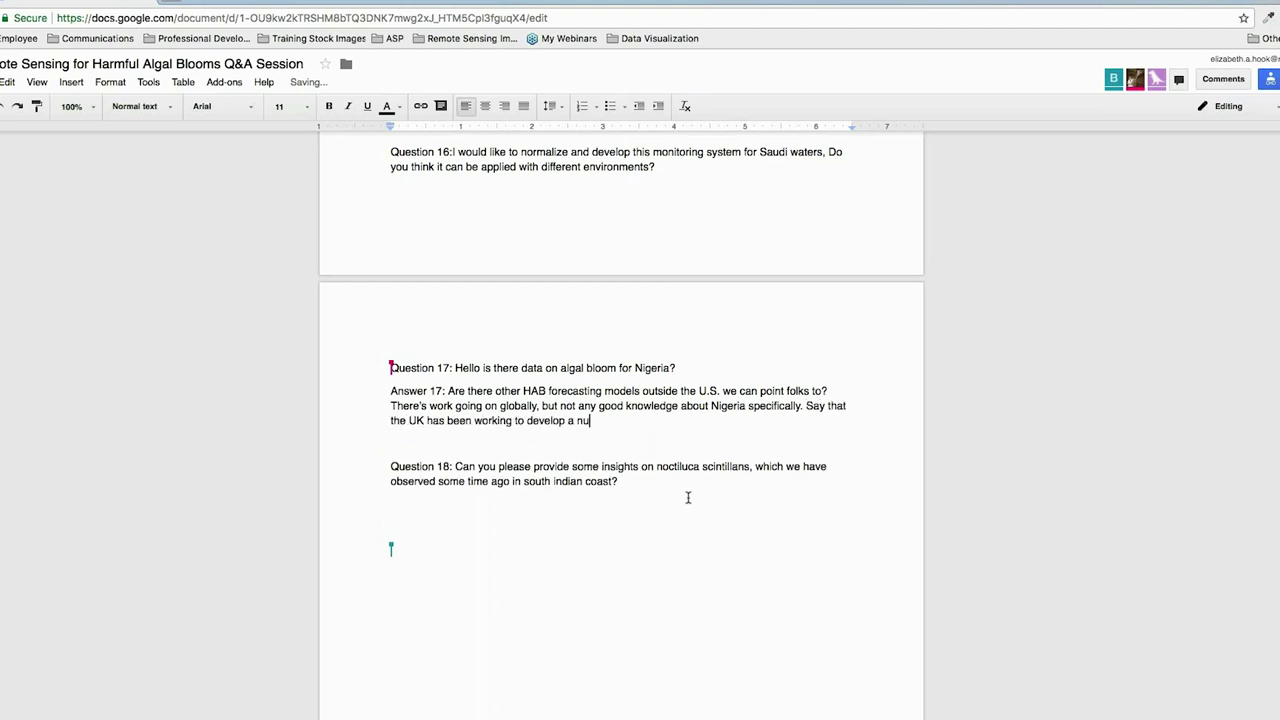
pyautogui.write('mber of systems through')
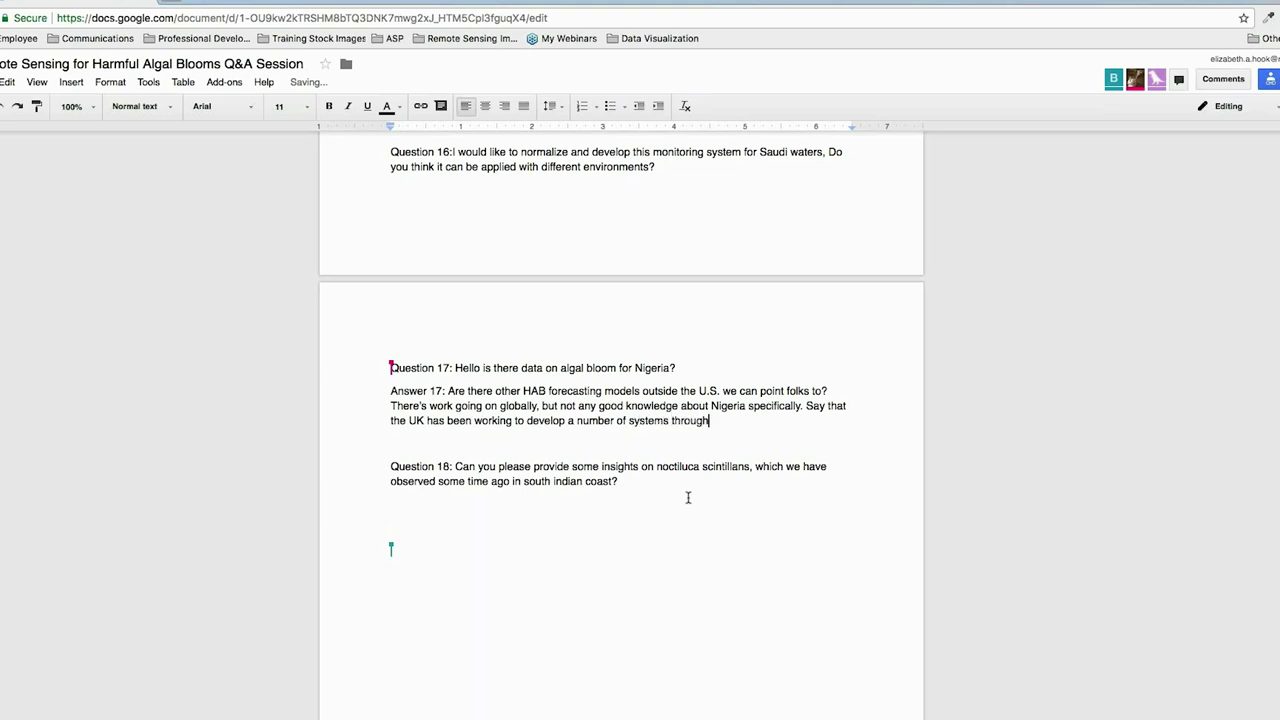
pyautogui.write('out the whole EU - ther')
pyautogui.write('num')
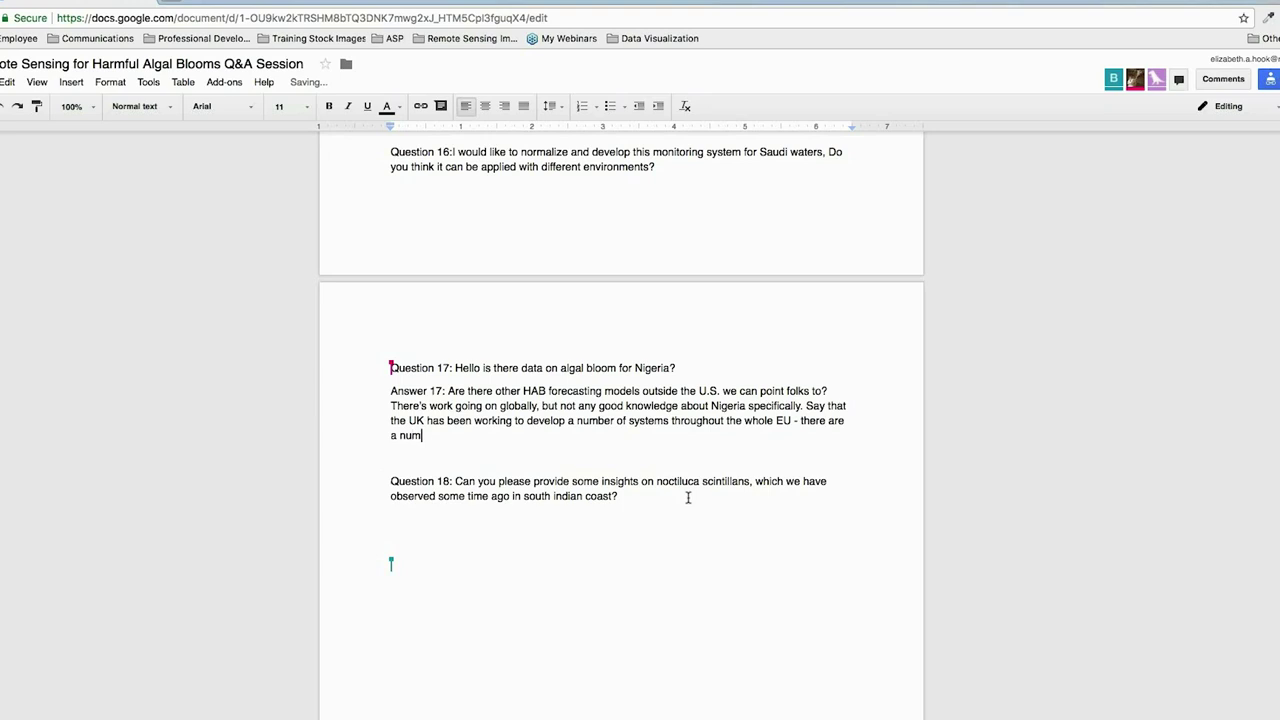
pyautogui.write('ber of harmful algae sys')
pyautogui.write('t')
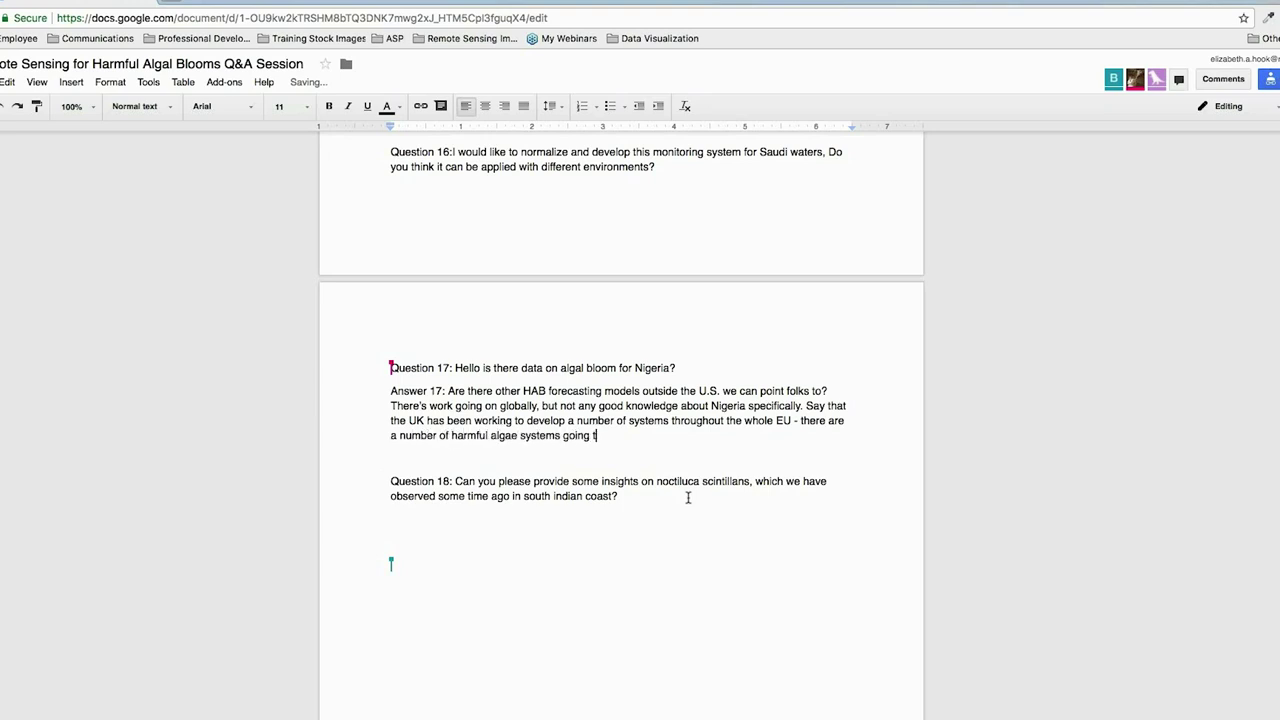
pyautogui.write("ems going into operations. Again, they're going to b")
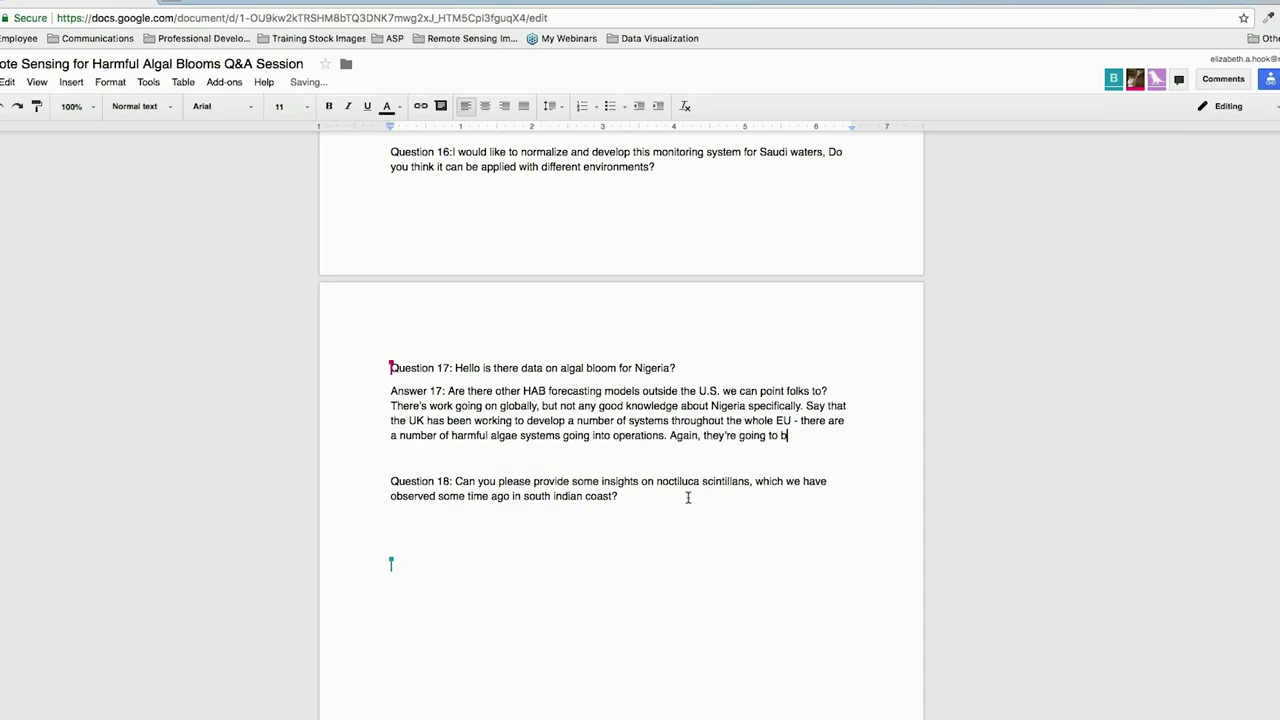
# Add to Answer 17 that it's a similar situation: applying something for the waters off France is different than Nigeria or Saudi
pyautogui.write('e a similar situation. App')
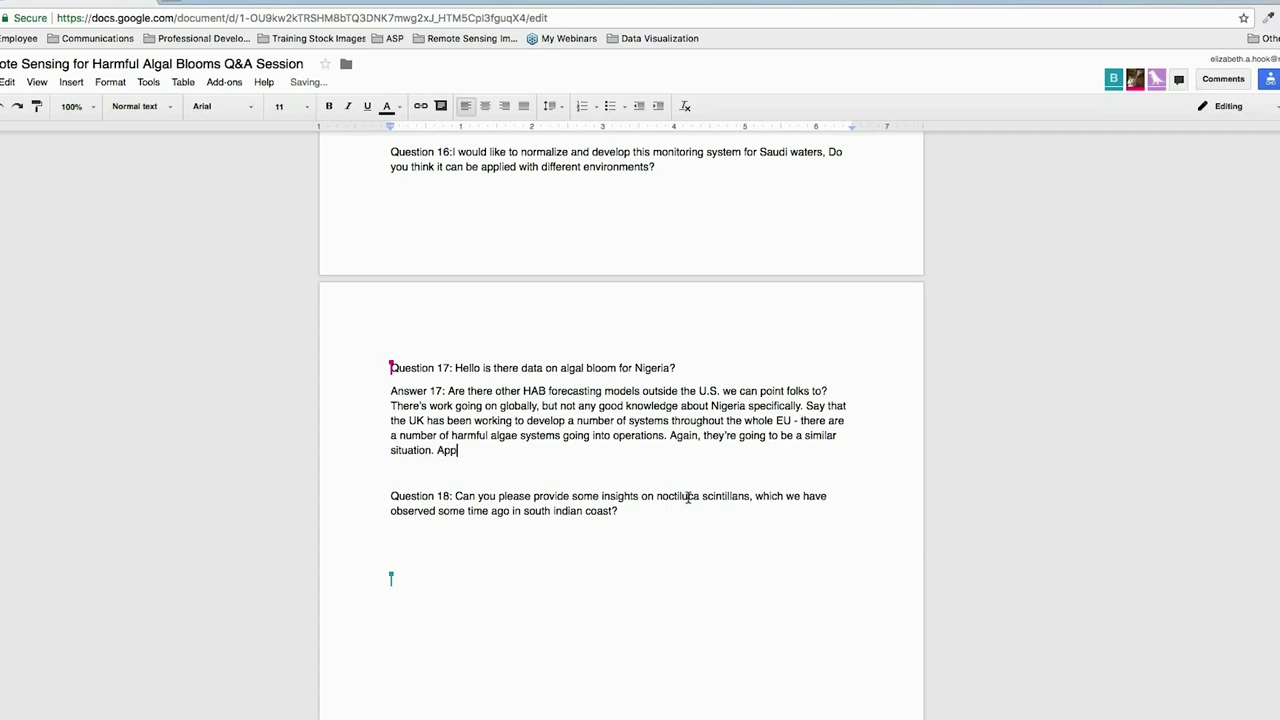
pyautogui.write('lying something for the wate')
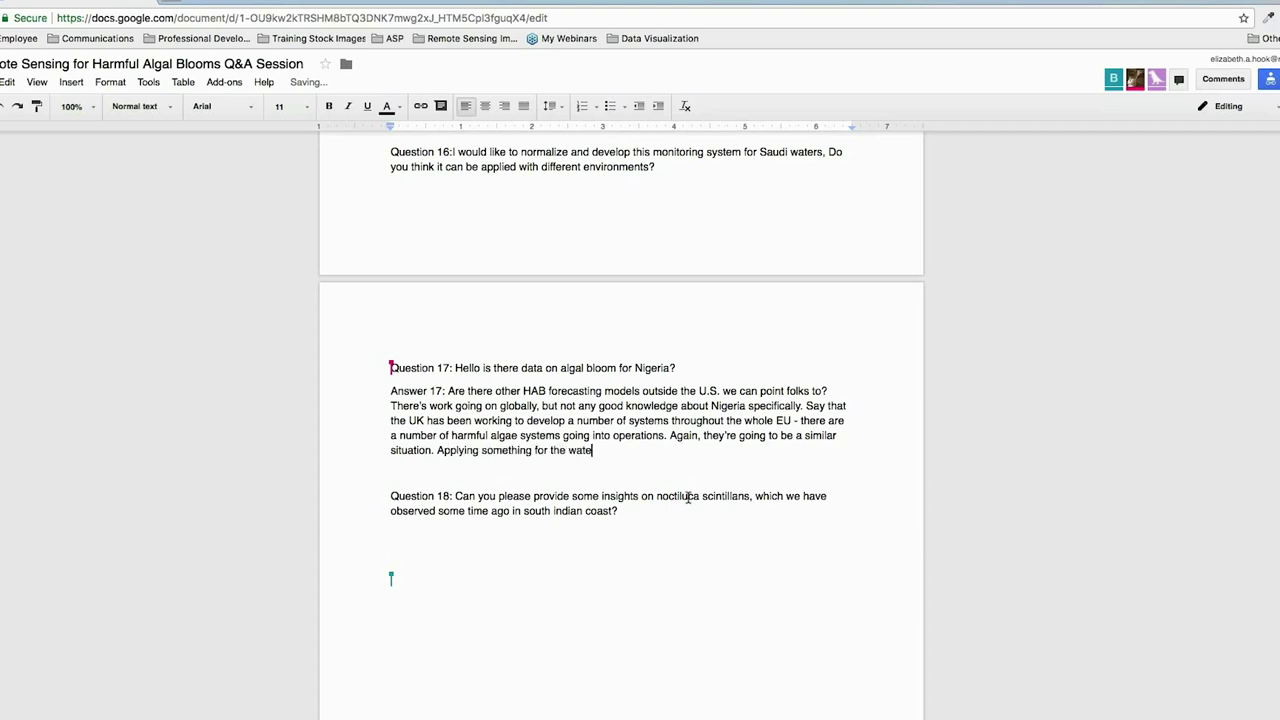
pyautogui.write('rs off France is different than Nigeria')
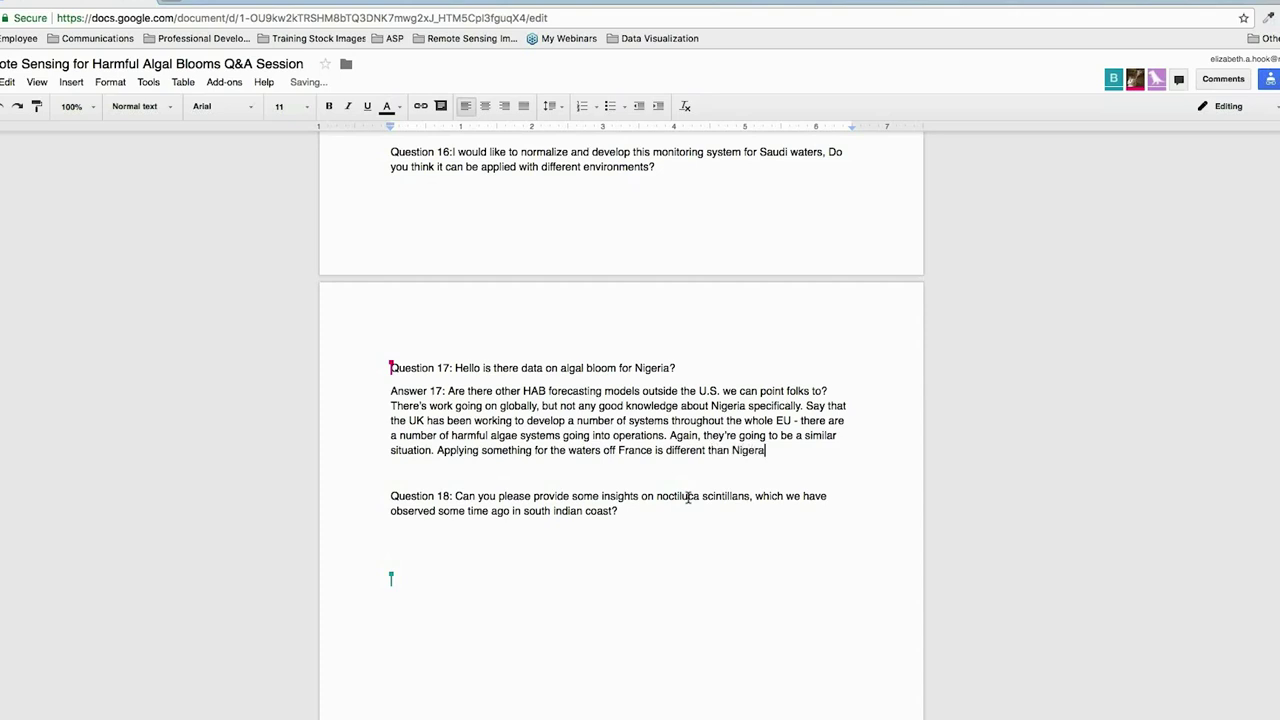
pyautogui.write(' or Saudi. You can take p')
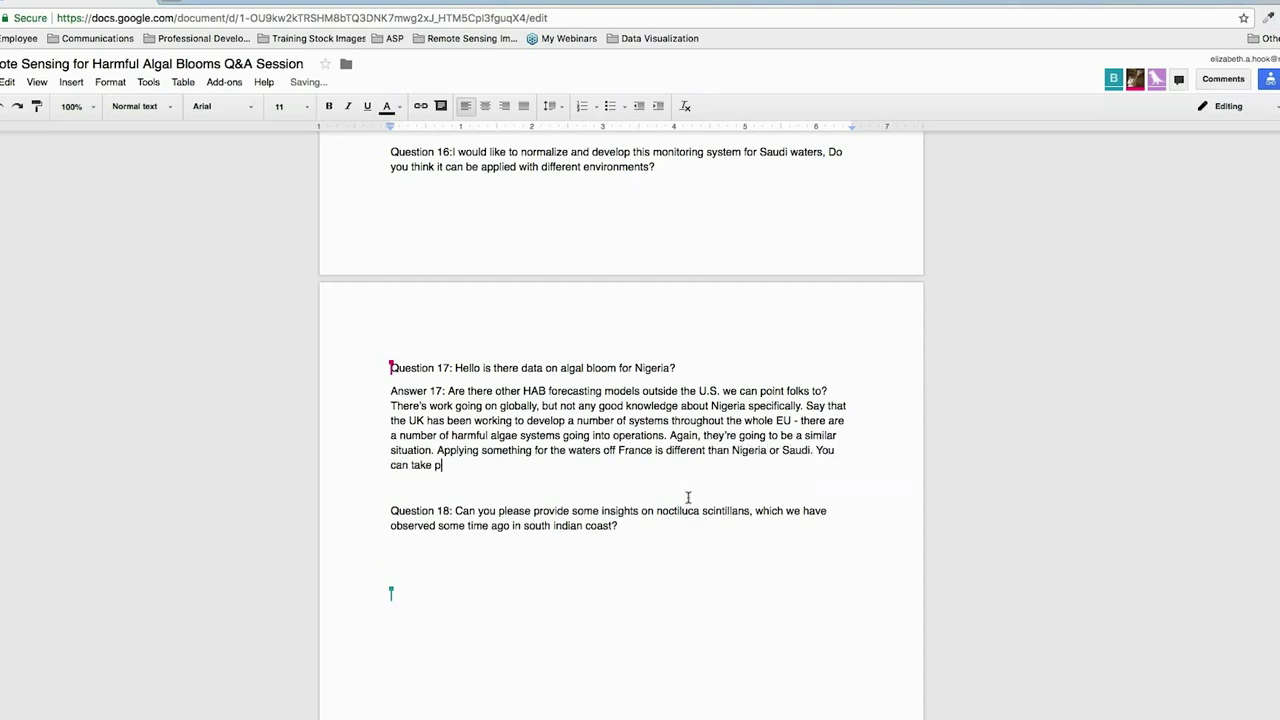
# Add to Answer 17 that platforms can be applied to your region, but need regional sampling for ground truth and understanding the species/toxins
pyautogui.write("latforms and apply to your region, but you'll ")
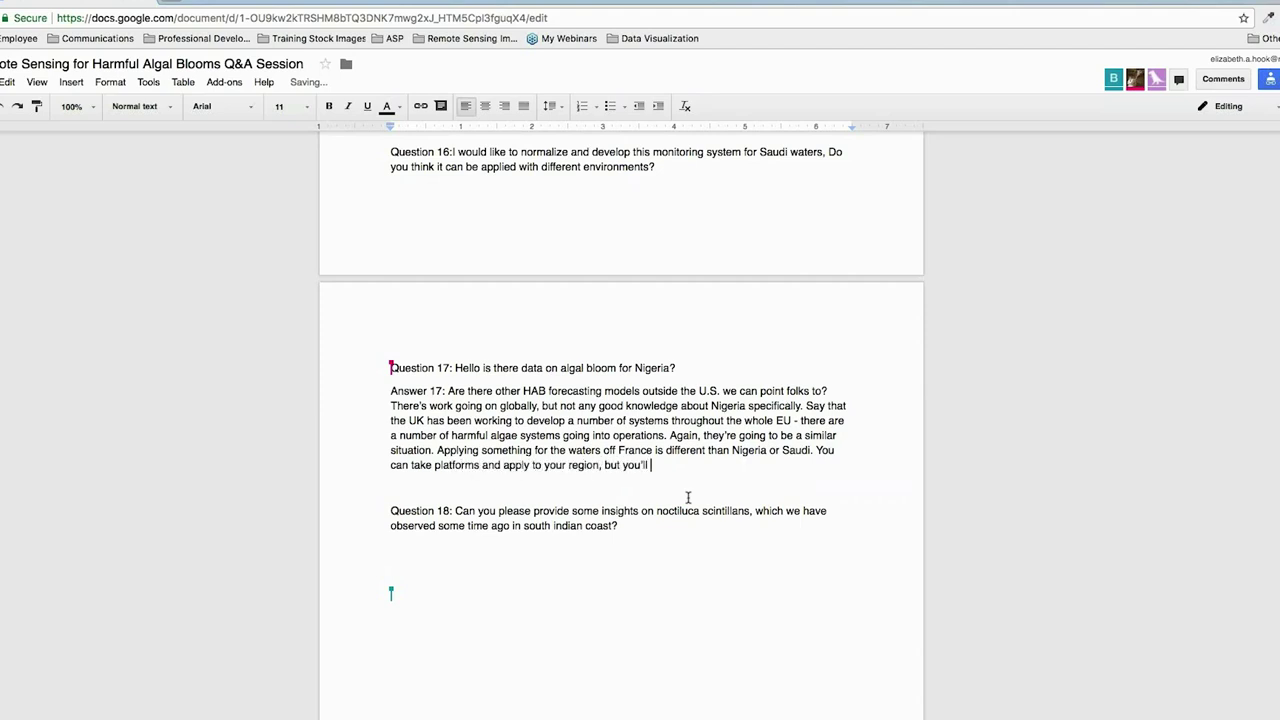
pyautogui.write('have to rely on a certain amount ')
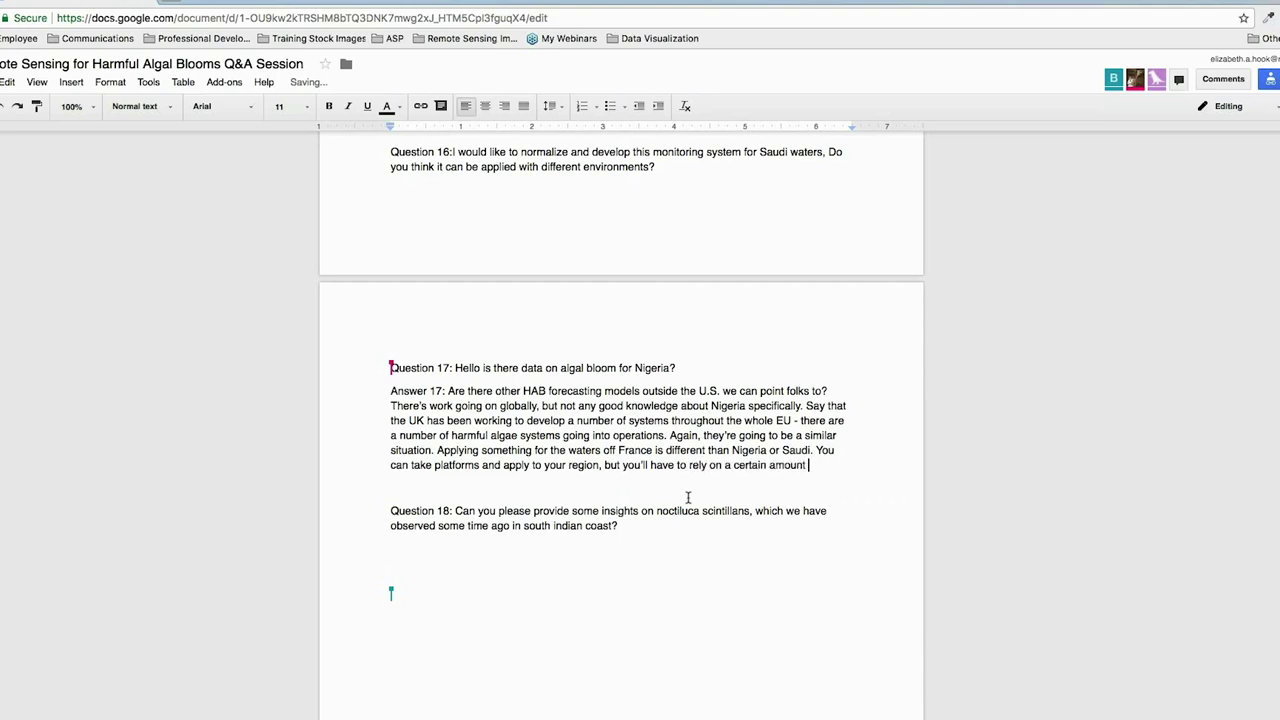
pyautogui.write('of regional sampl')
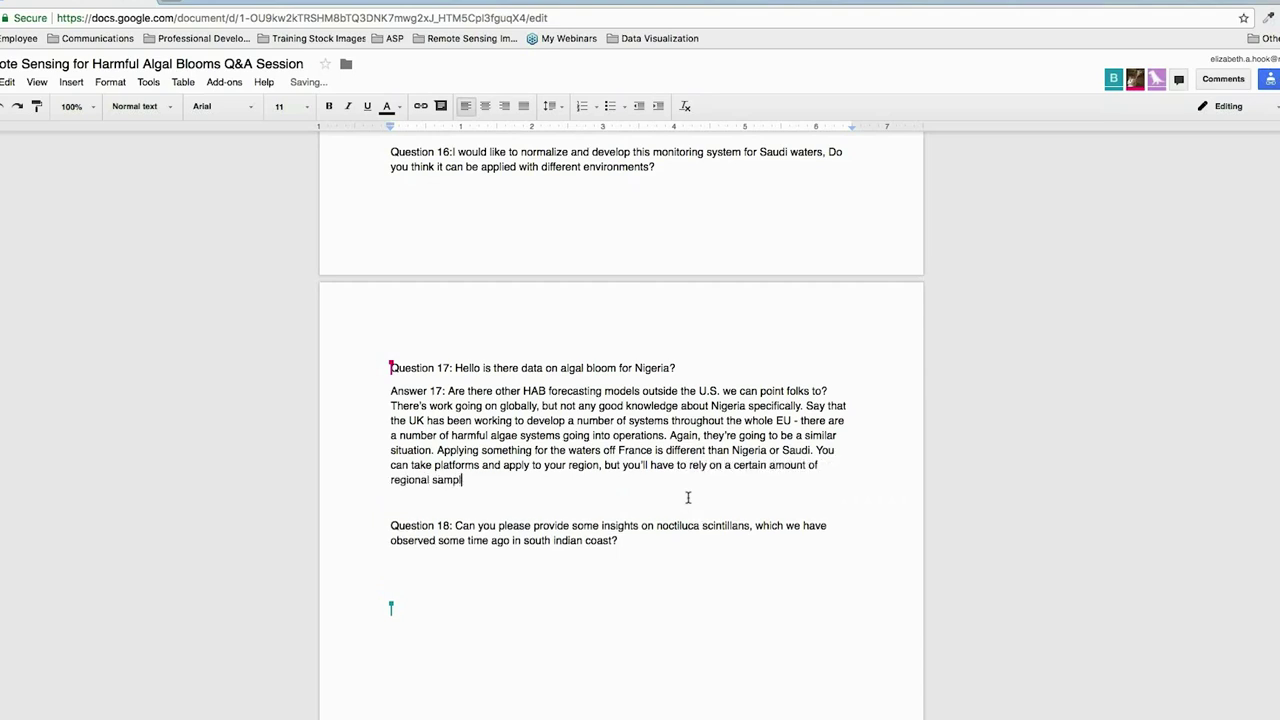
pyautogui.write('ing to get ground truth and understa')
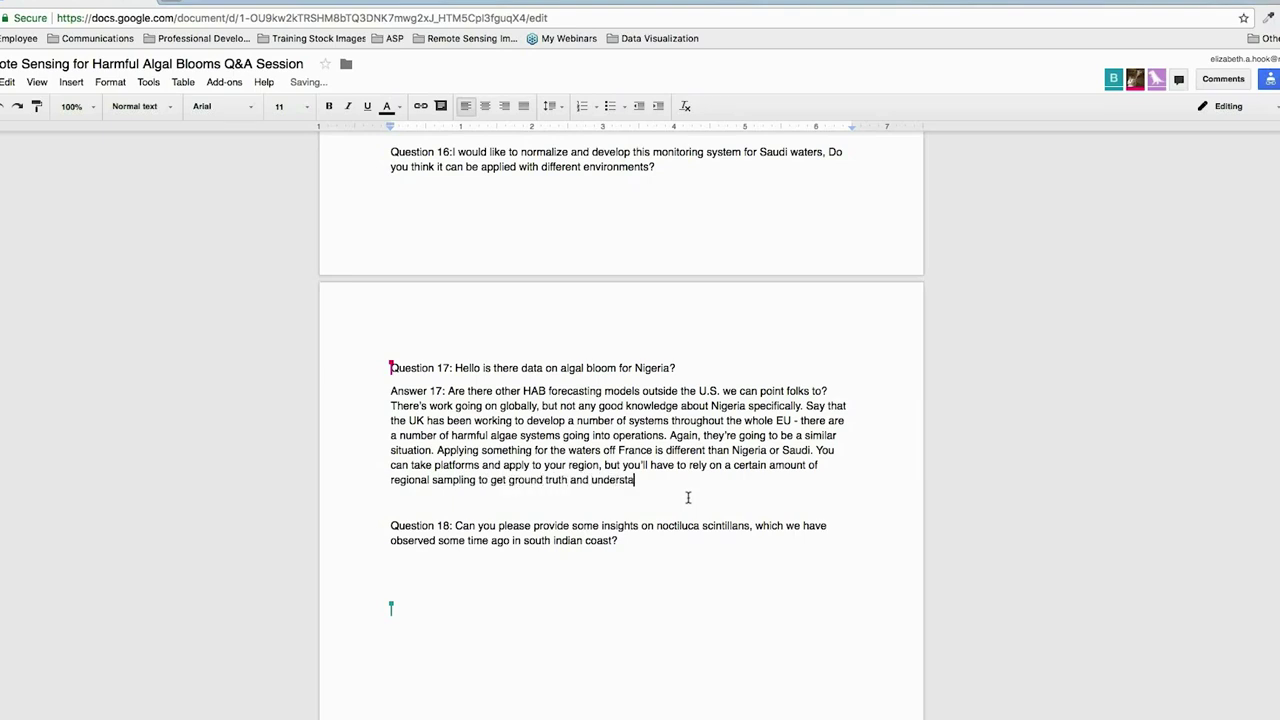
pyautogui.write("nd the species/toxins you're working with.")
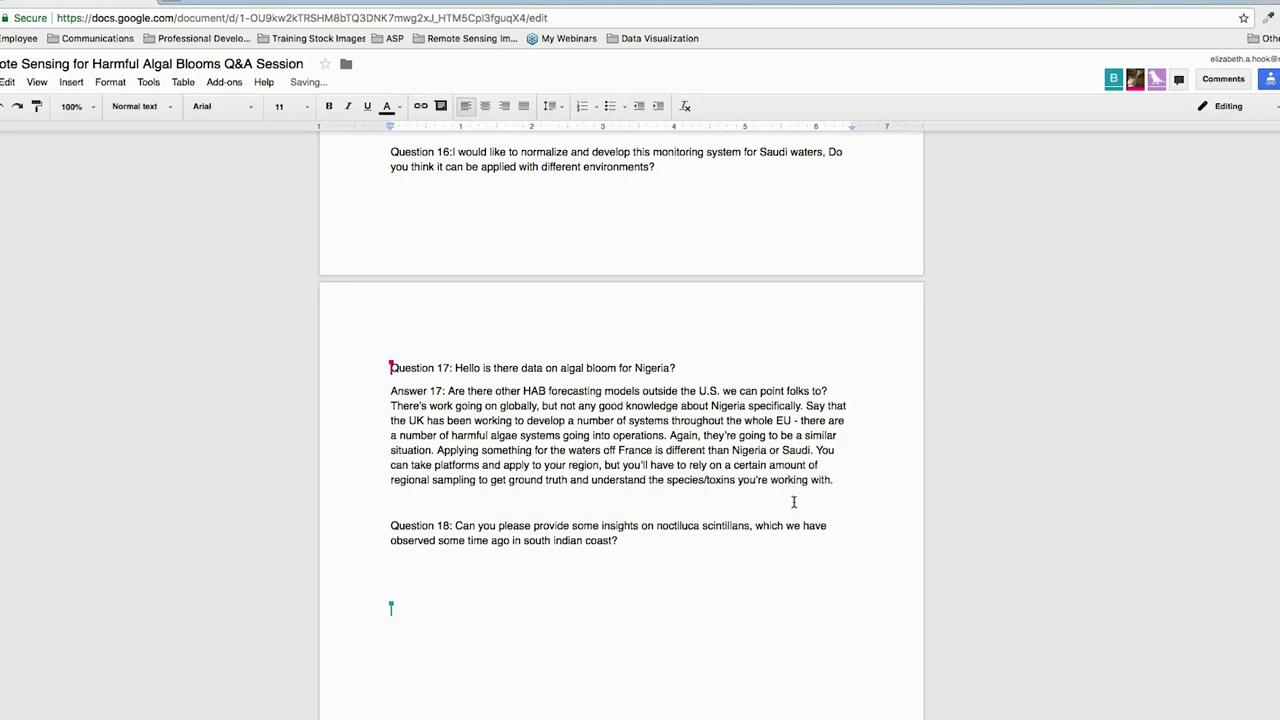
# Start an "Answer 7:" line below the question about linkages between HABs and air pollution
pyautogui.scroll(10, 688, 497)
pyautogui.scroll(10, 773, 489)
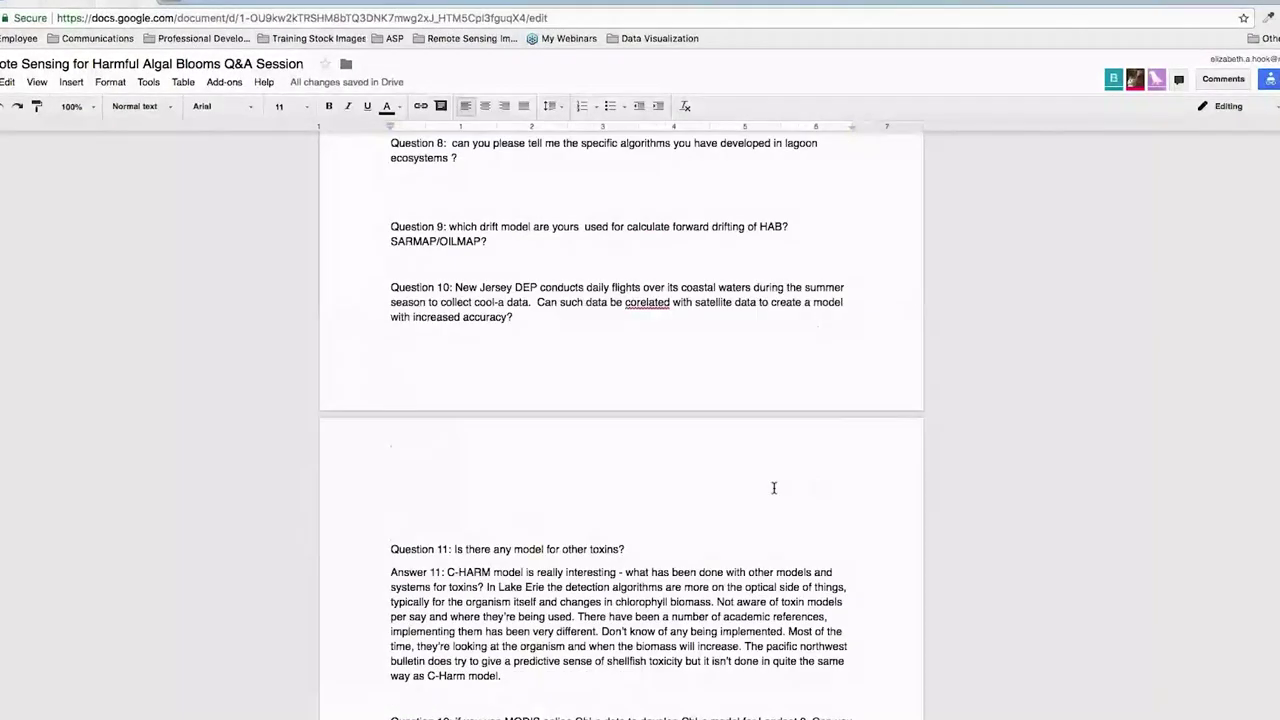
pyautogui.click(520, 317)
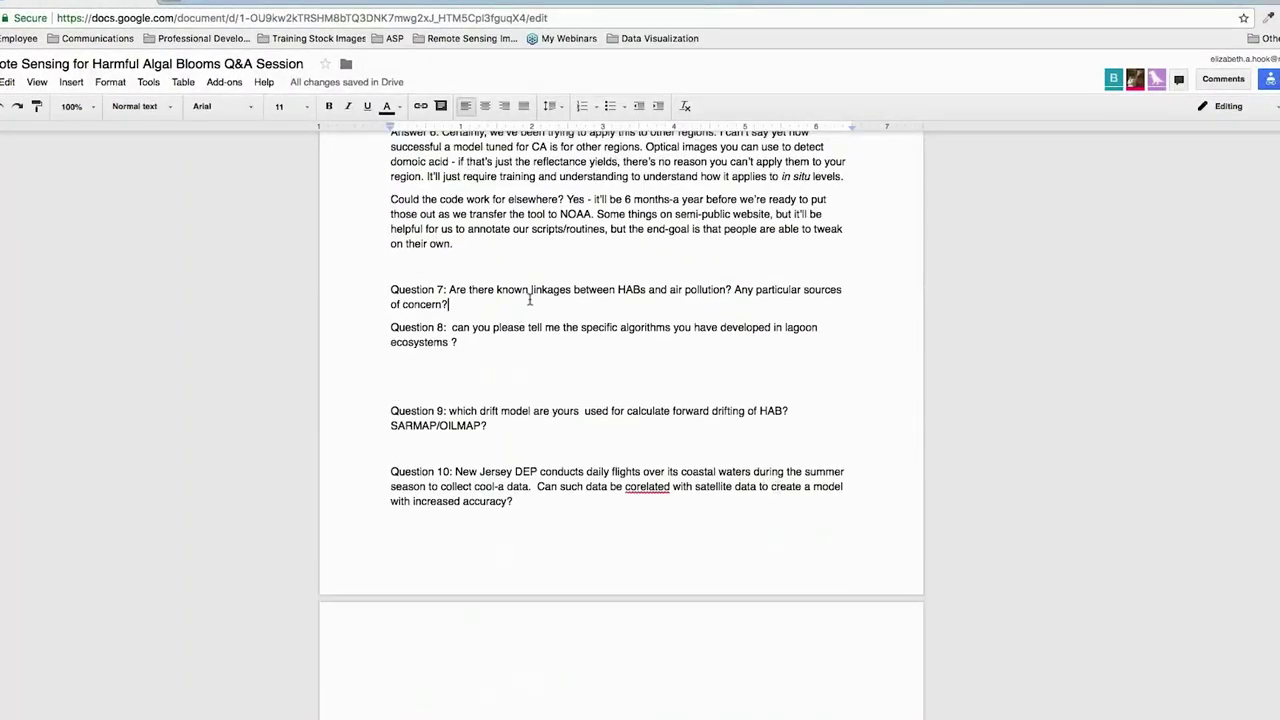
pyautogui.press('Return')
pyautogui.press('Return')
pyautogui.write('Answer 7:')
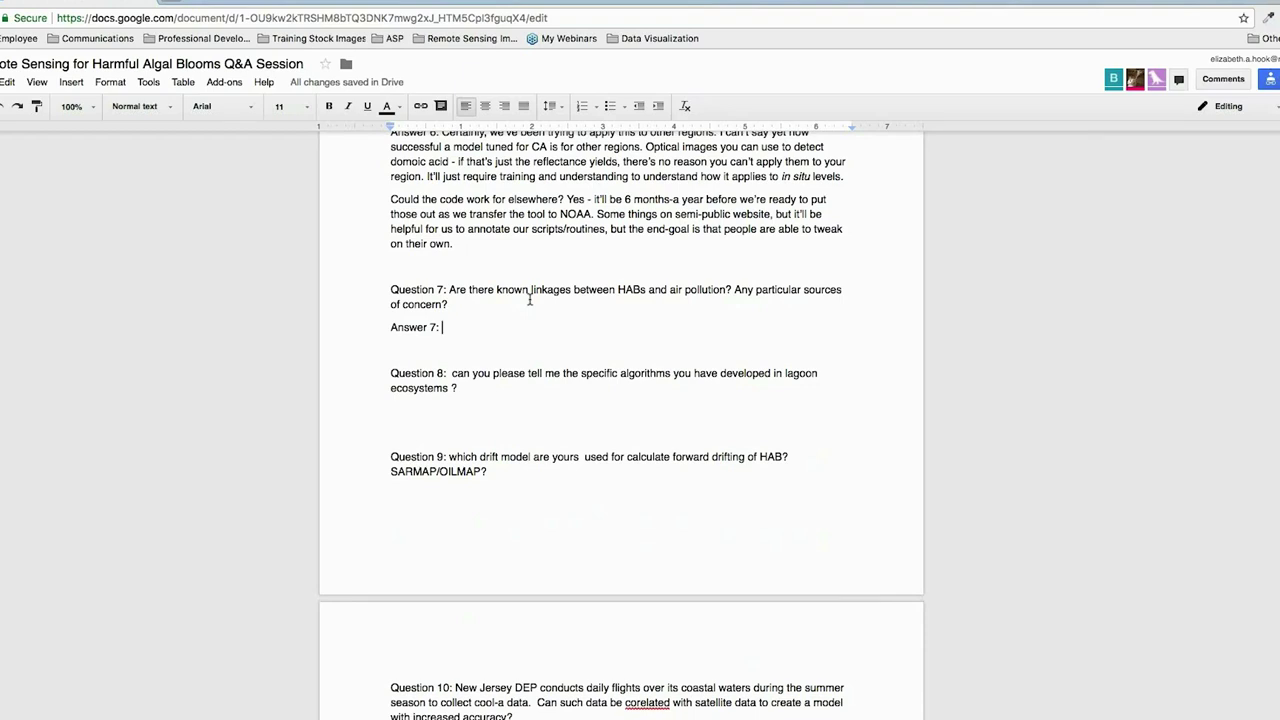
# Begin Answer 7 with "Is the HAB of the source of the air pollution? Or is air pollution having impact on HABs?"
pyautogui.write('(')
pyautogui.write('s the HAB of the sourc')
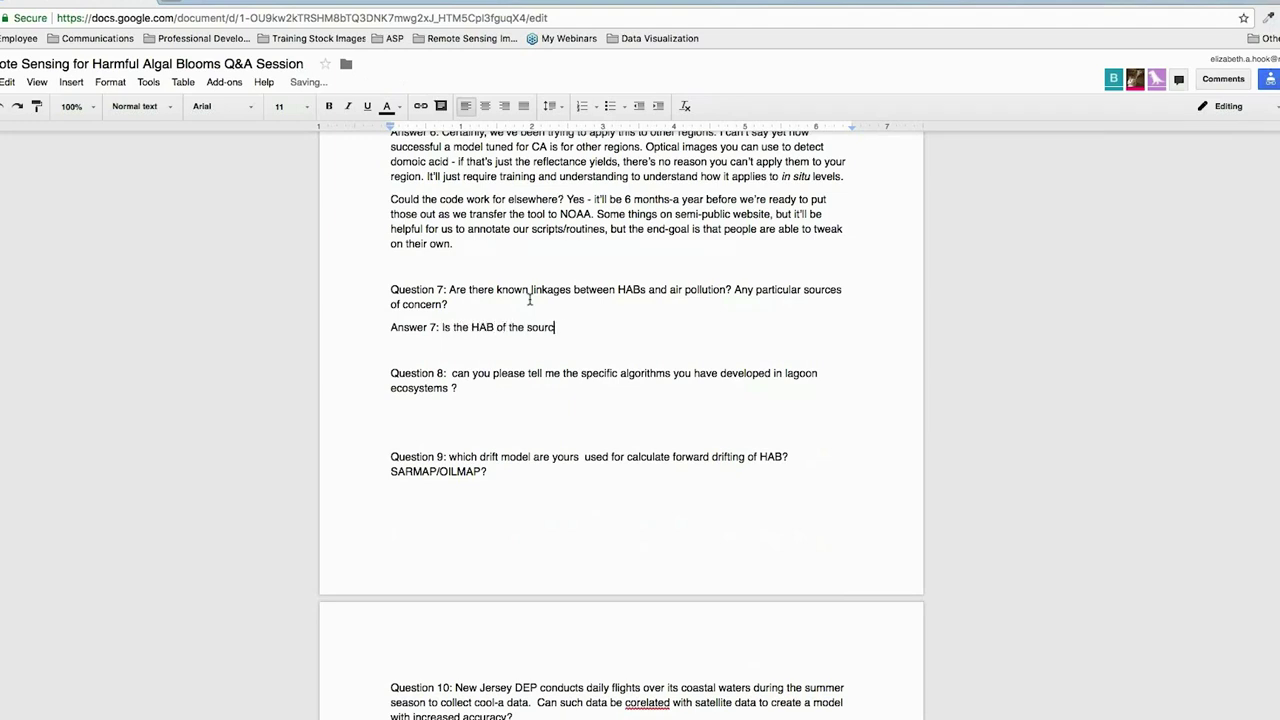
pyautogui.write('e of the air pollution? Or is ')
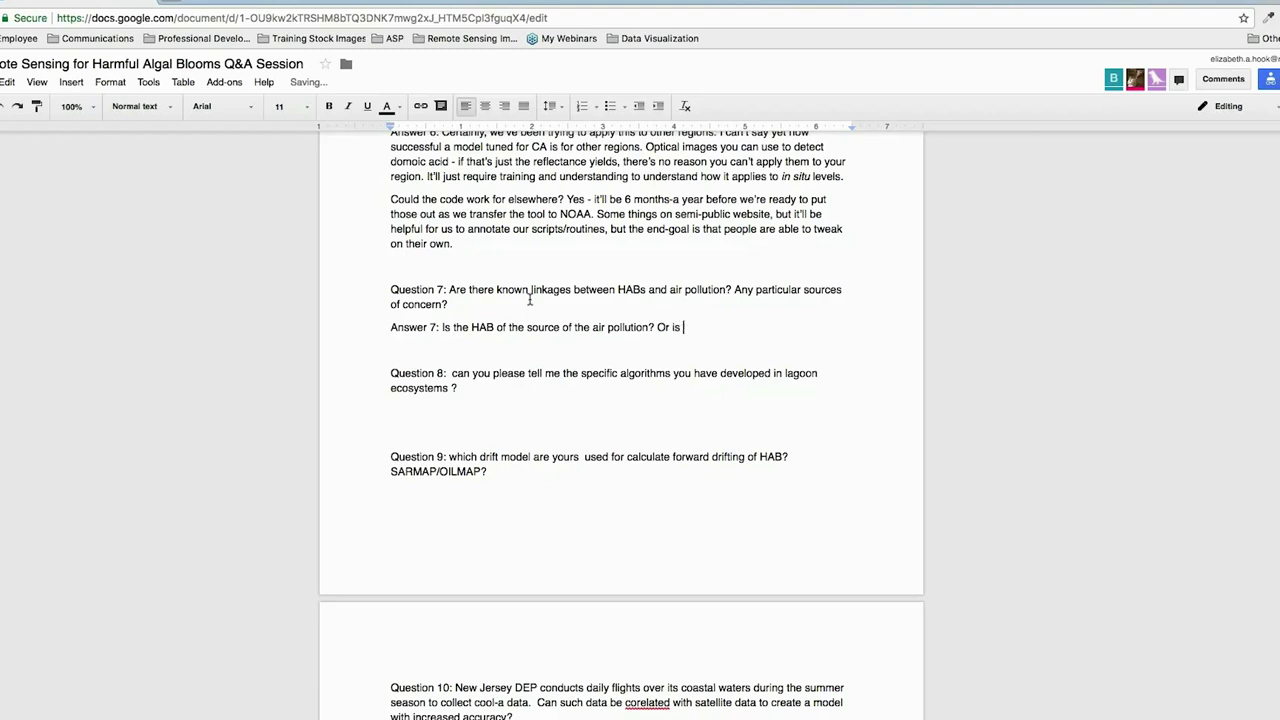
pyautogui.write('air pollution having impact on HABs? ')
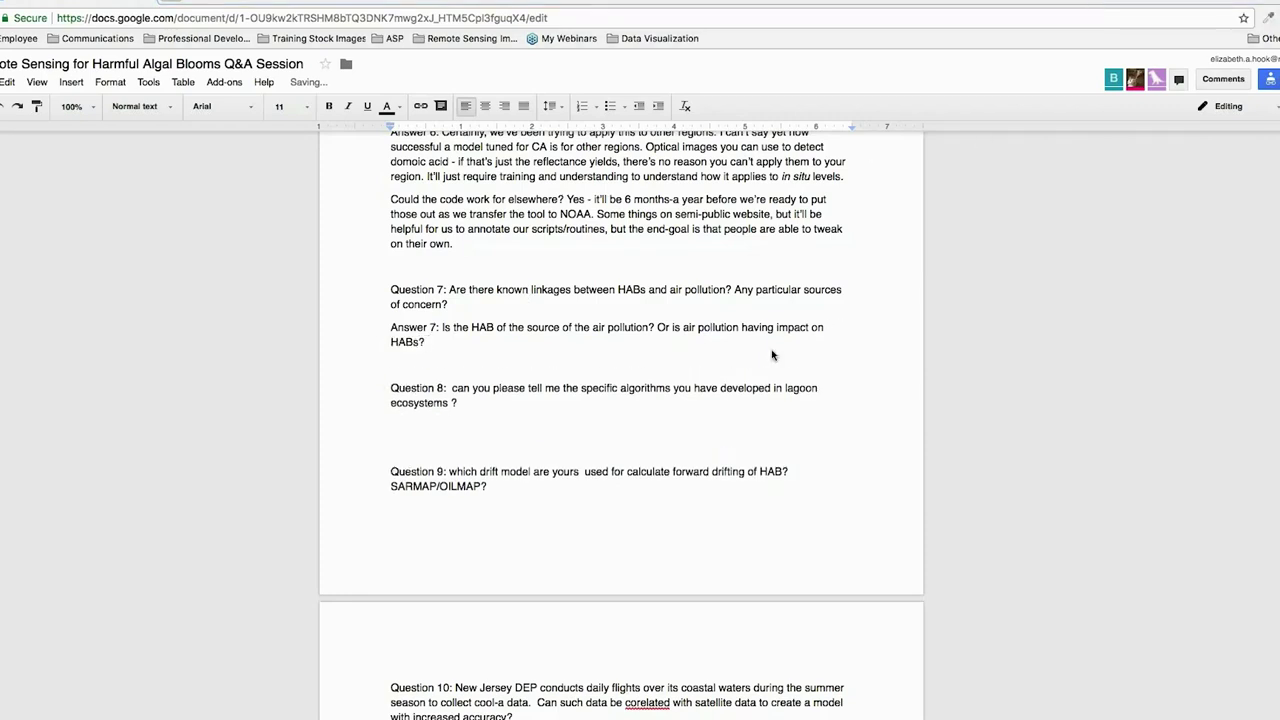
# Add to Answer 7 the talk about karenia brevis causing a shore respiratory problem, asking for more information on it as a source and on pollution's impact
pyautogui.write('Talked some ')
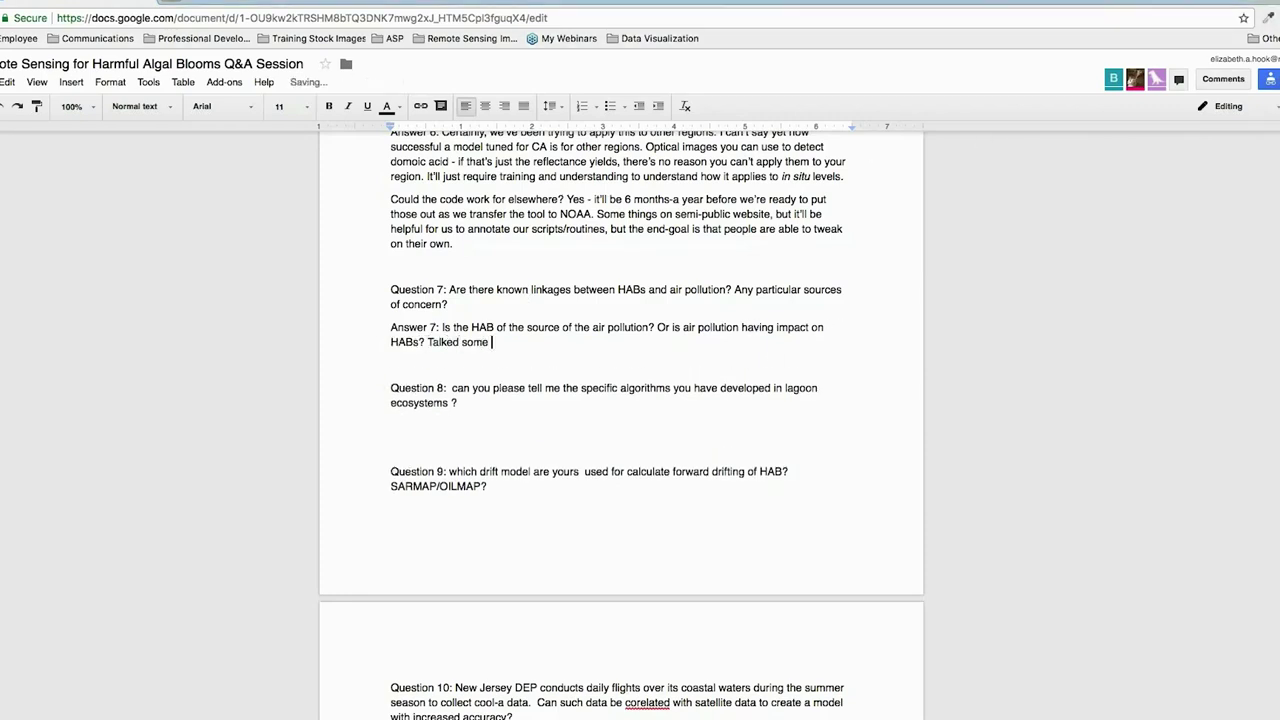
pyautogui.write('about karenia brevis and how it can cau')
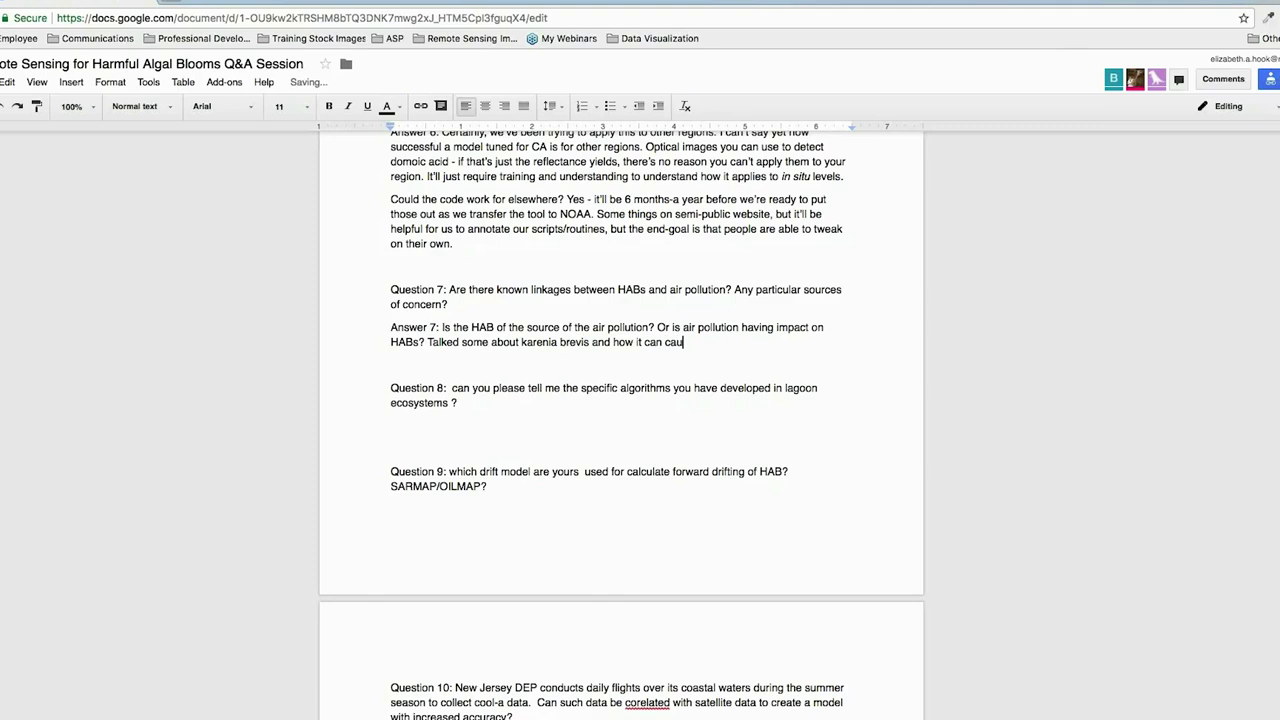
pyautogui.write('se a shore respitory problem, b')
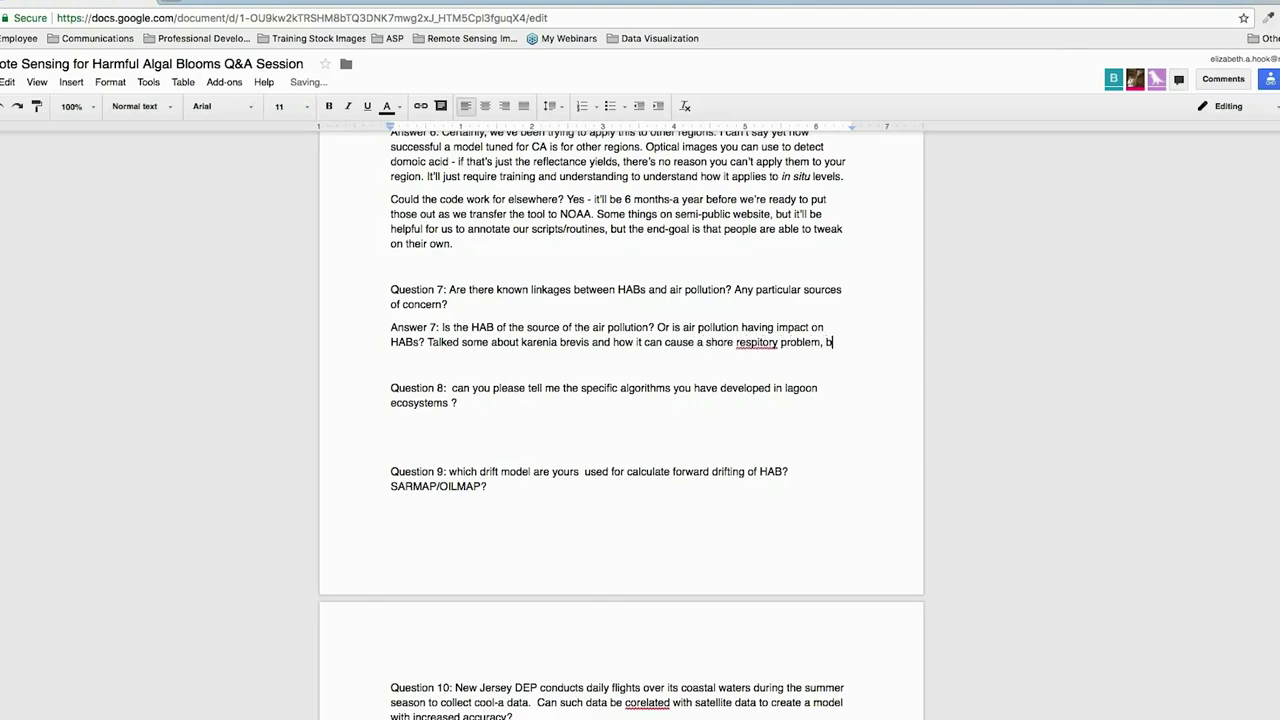
pyautogui.write('ut what is more information on ')
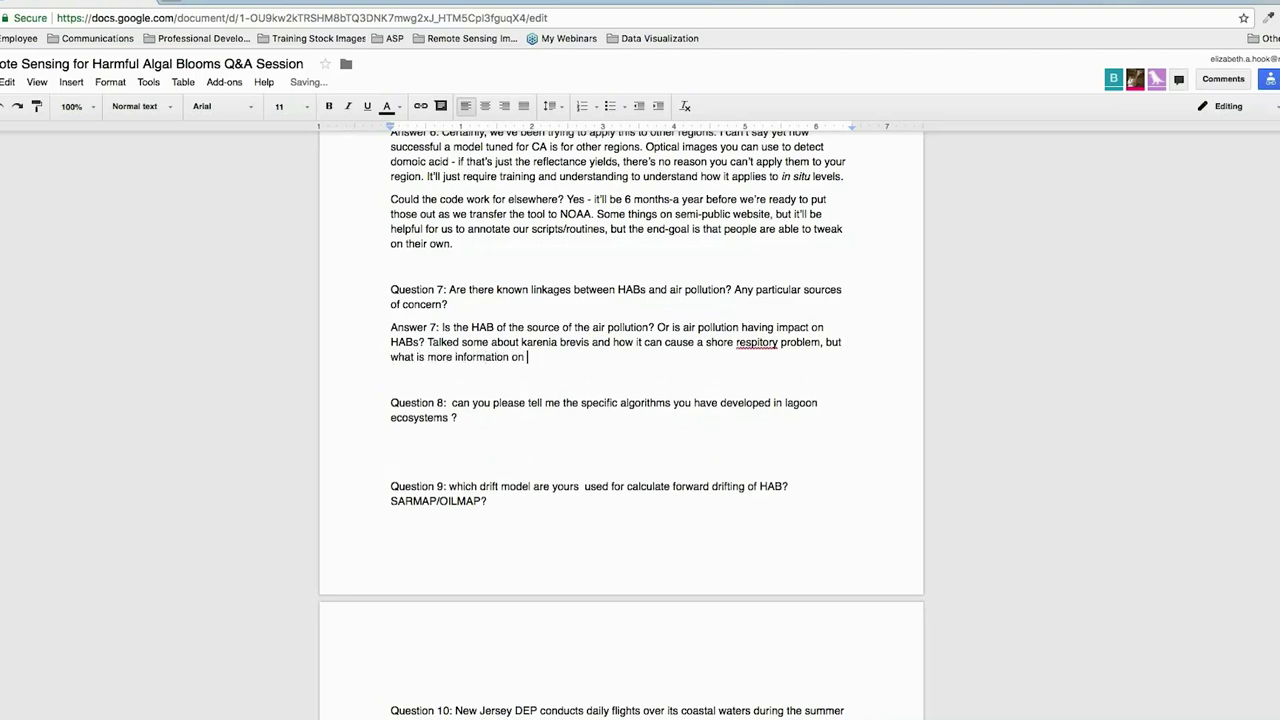
pyautogui.write('both as a source and on how pollution ')
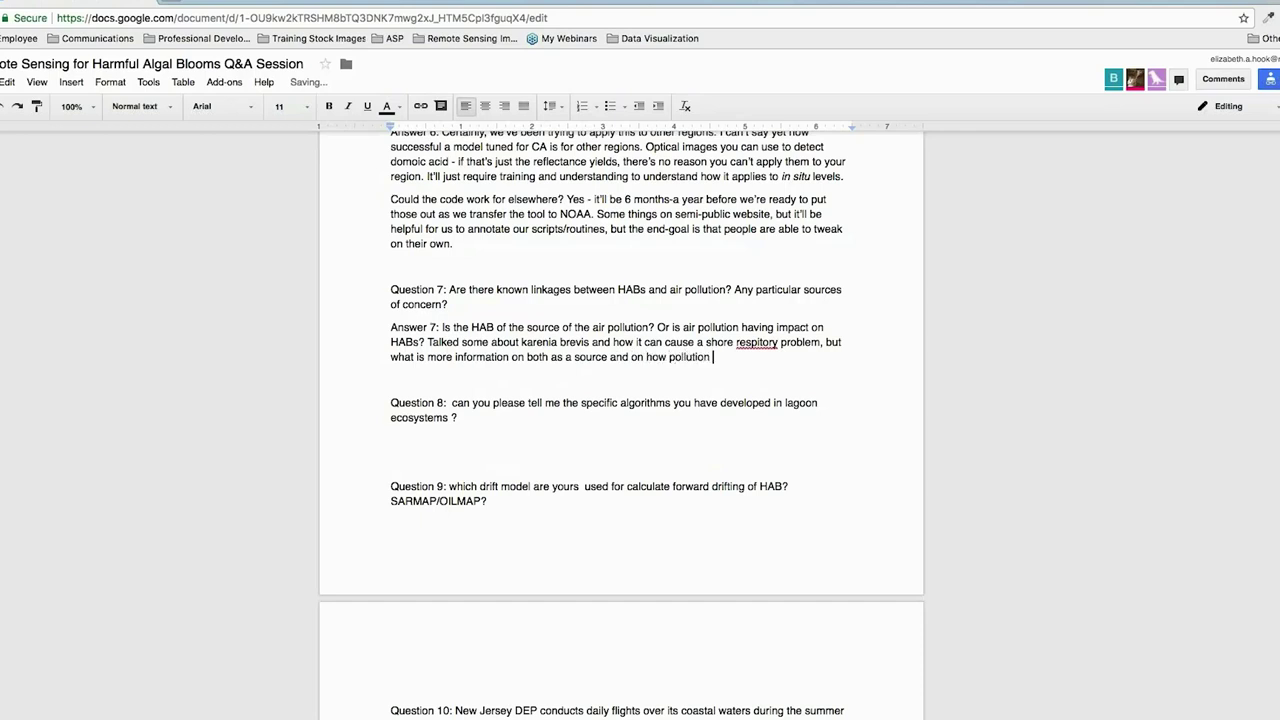
pyautogui.write('can have an impact?')
pyautogui.rightClick(758, 343)
pyautogui.click(800, 381)
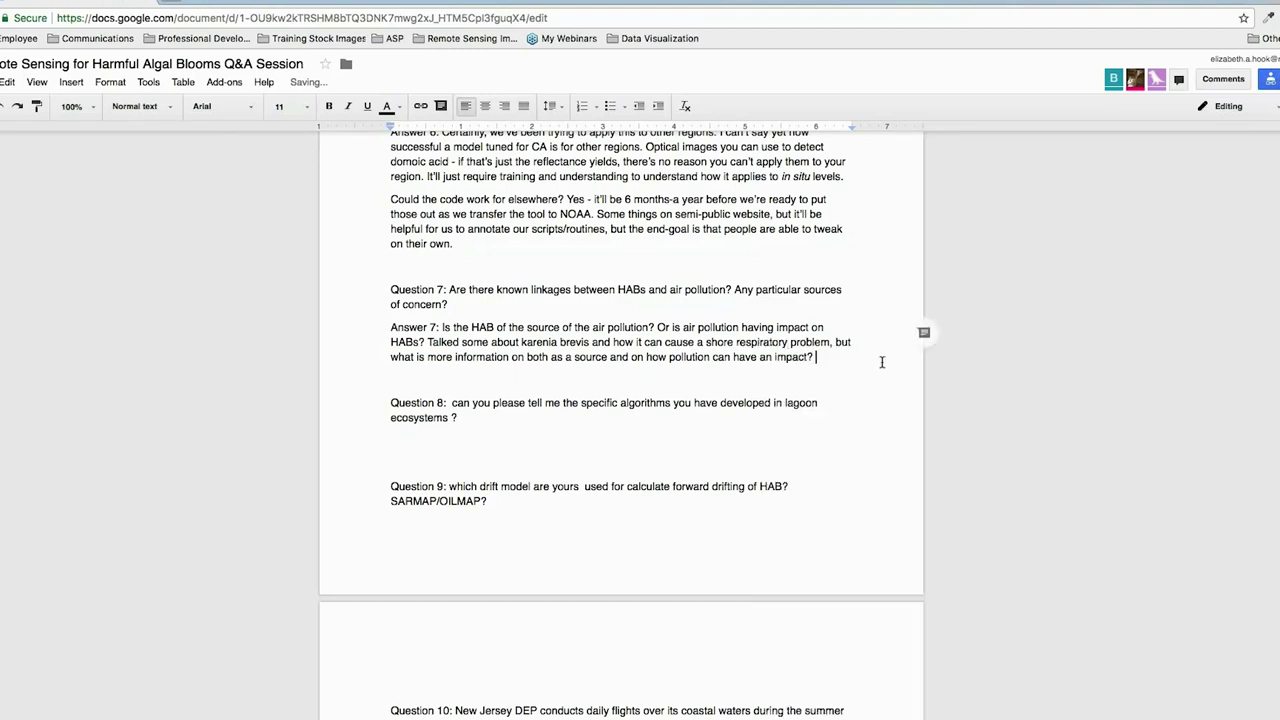
# Start a new Answer 7 paragraph: Karenia brevis is an exception with a clear impact on air quality; research in the other direction is much more skant
pyautogui.press('Return')
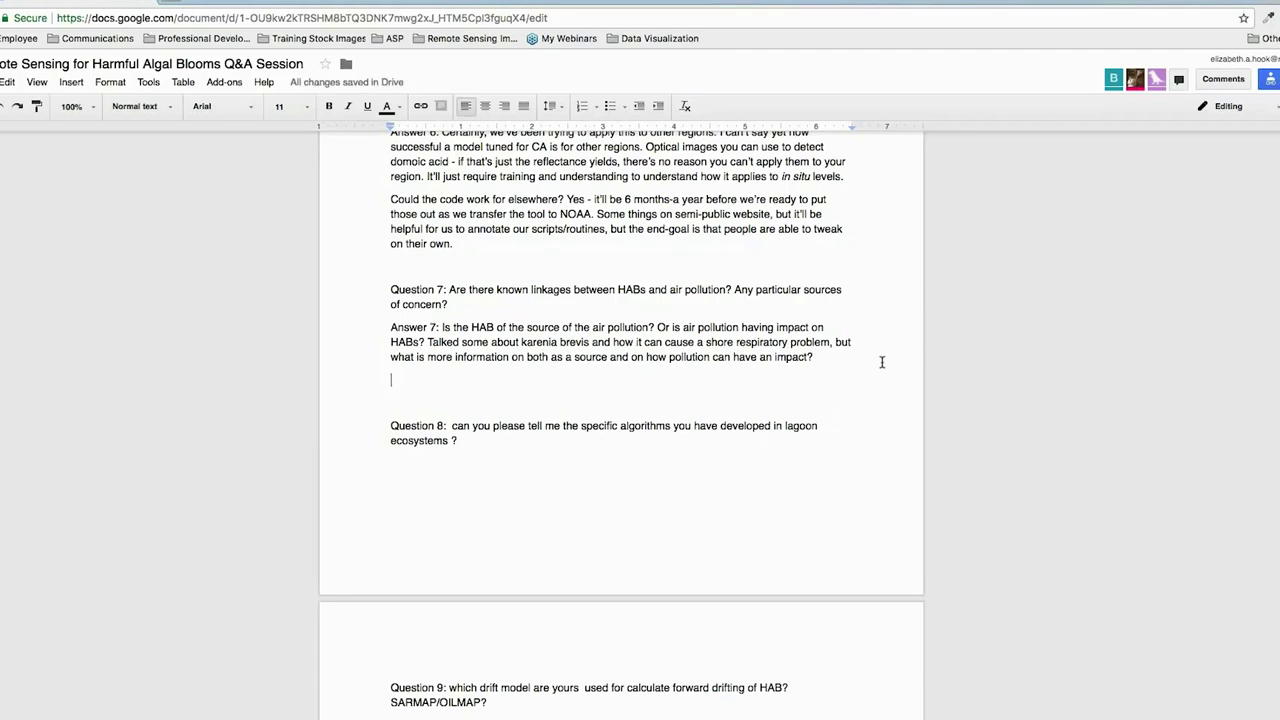
pyautogui.write('Karenia b')
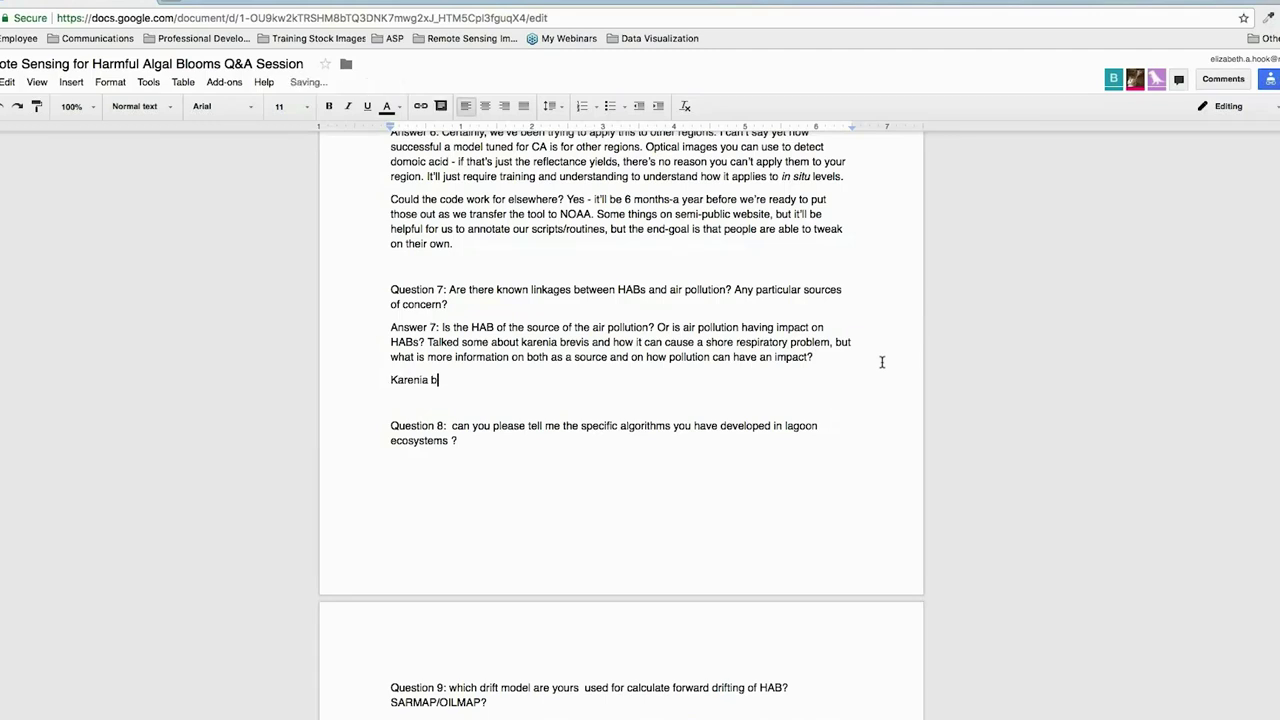
pyautogui.write('revis is an exception where we kn')
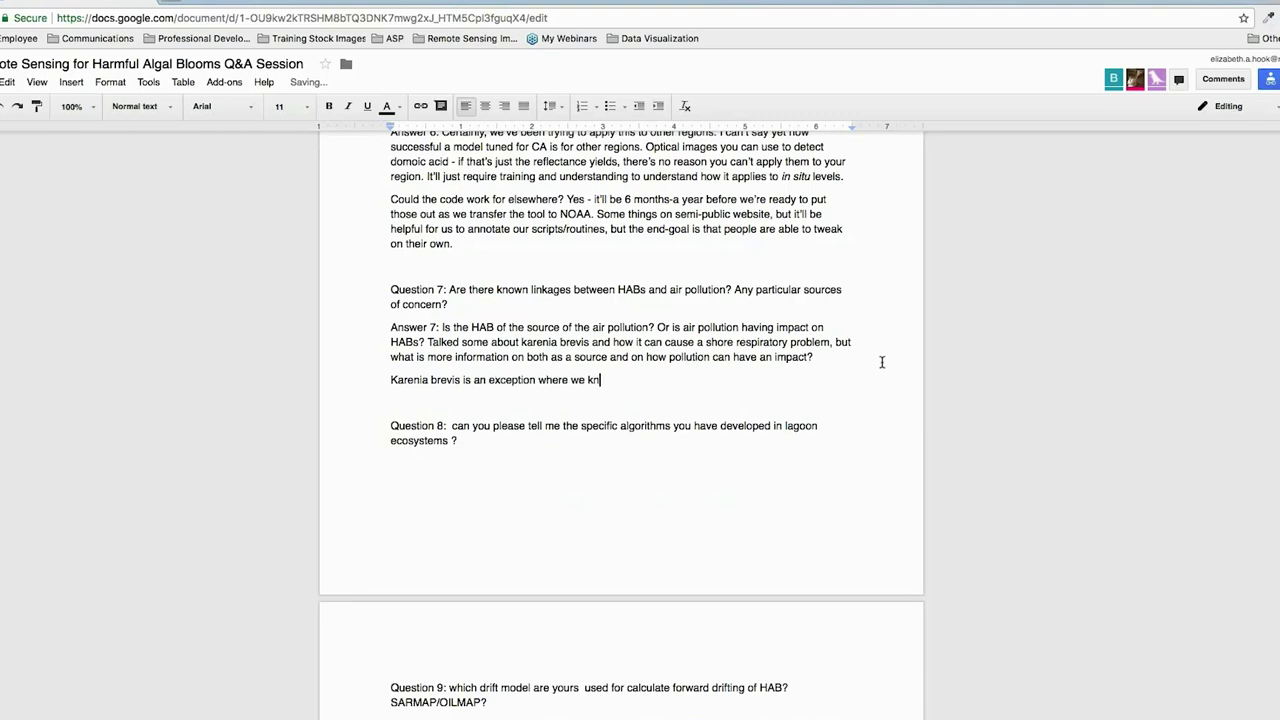
pyautogui.write("ow there's a clear impact on air")
pyautogui.write(' quality. The resea')
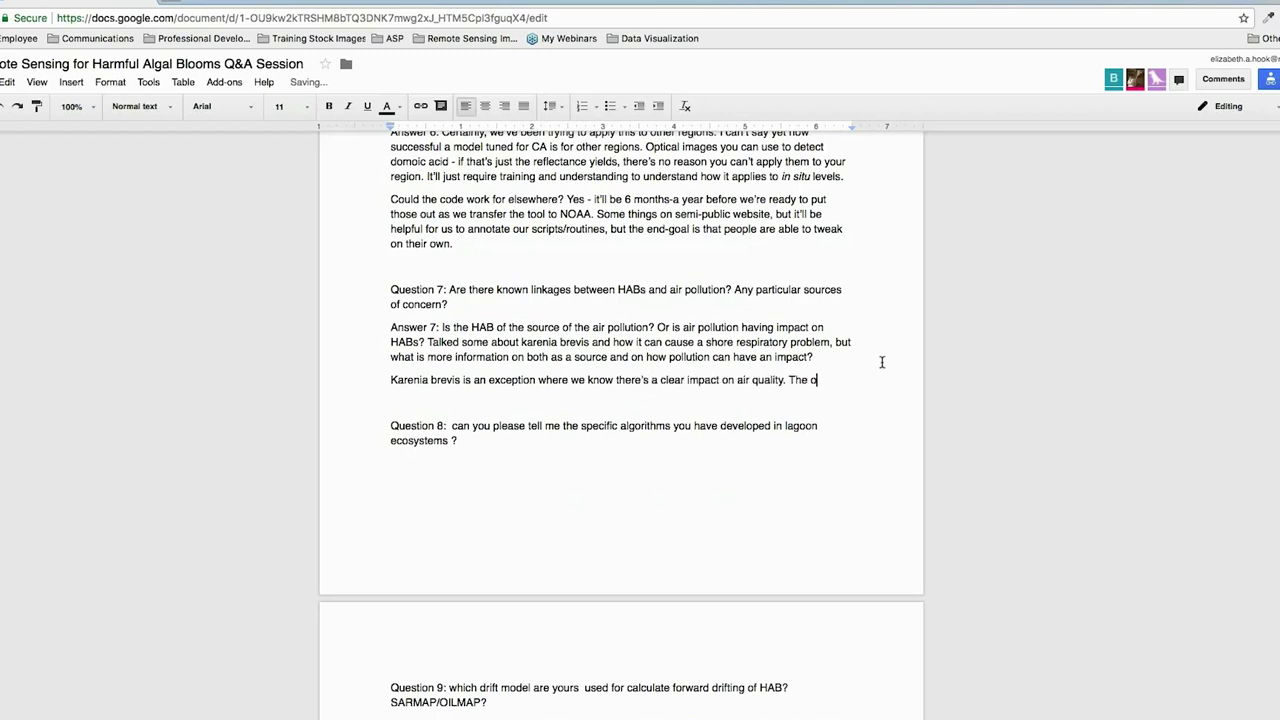
pyautogui.press('BackSpace')
pyautogui.write('research in the other di')
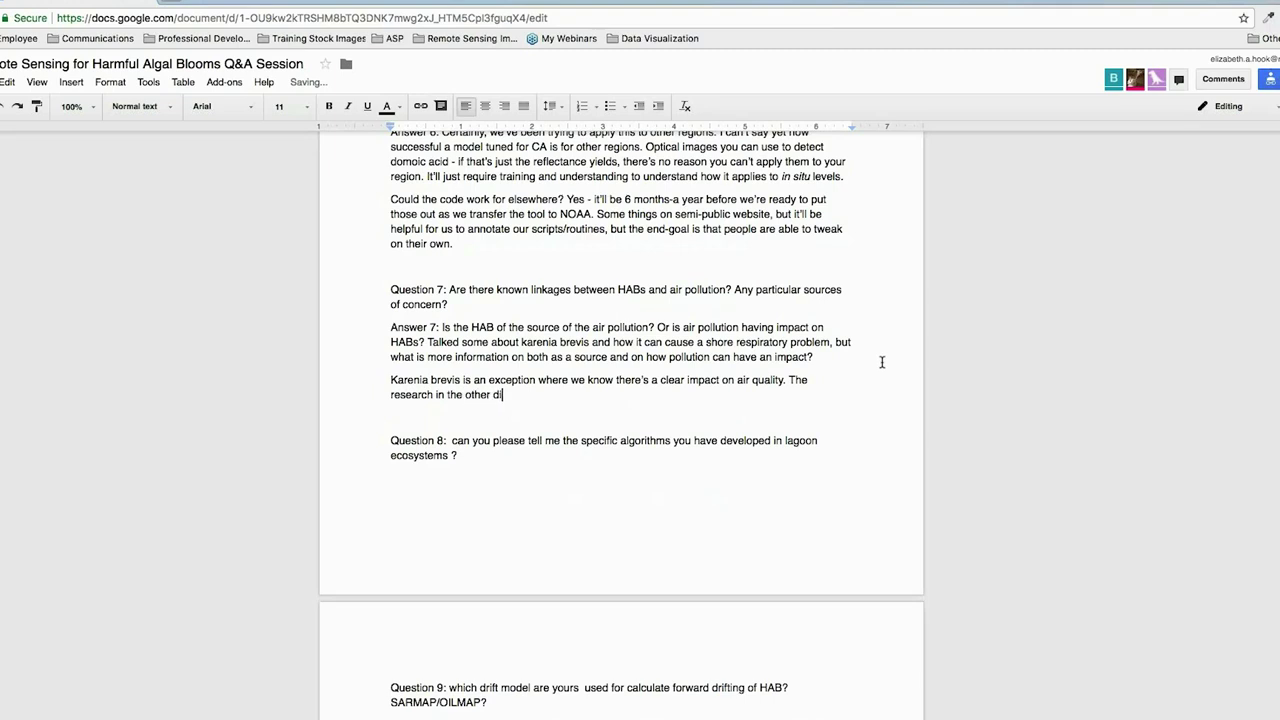
pyautogui.write('rection is much more skant. ')
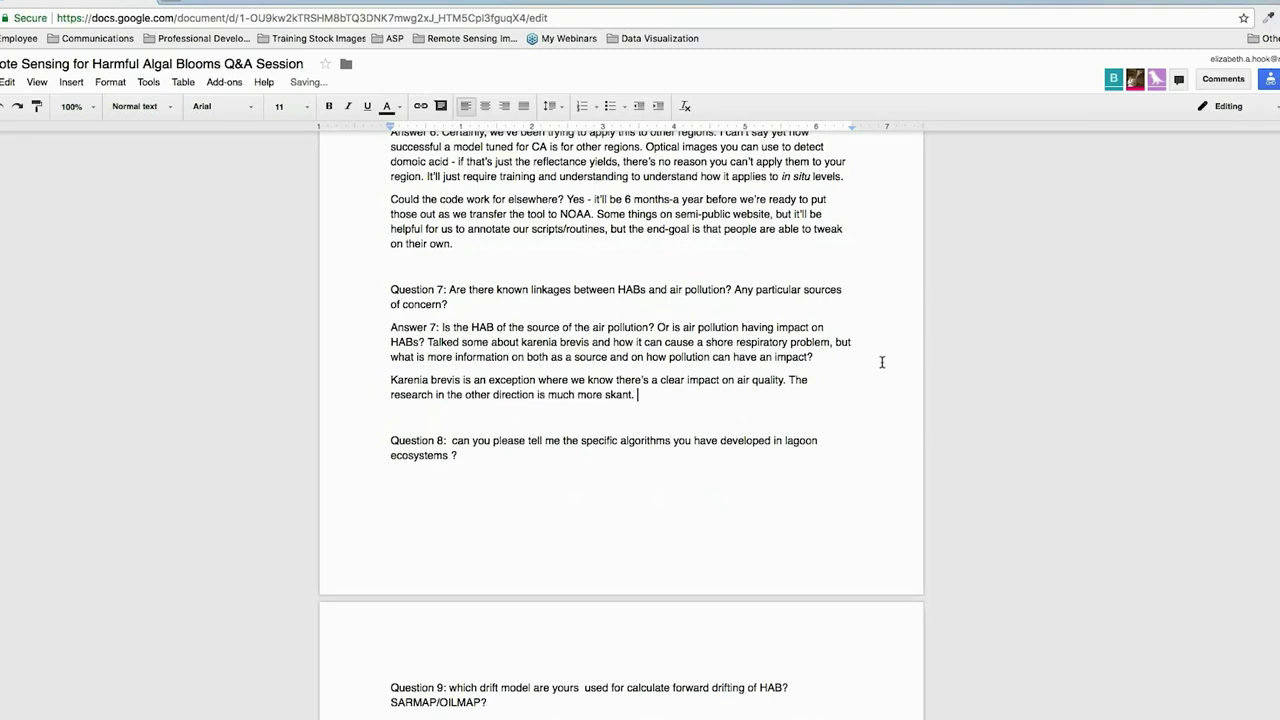
# Add to Answer 7 that there's a lot of research going into nitrogen deposition into waterways (like in Chesapeake Bay)
pyautogui.write("There's a lot of research going into ")
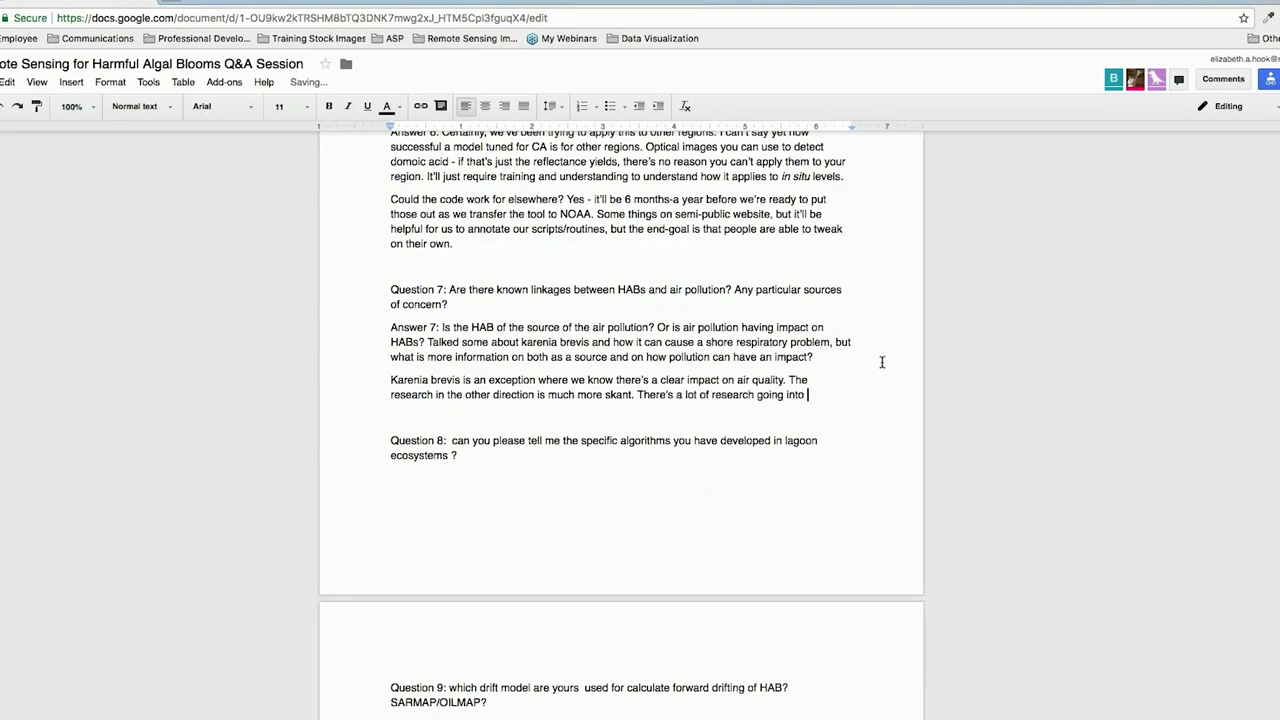
pyautogui.write('nitrogen deposition ')
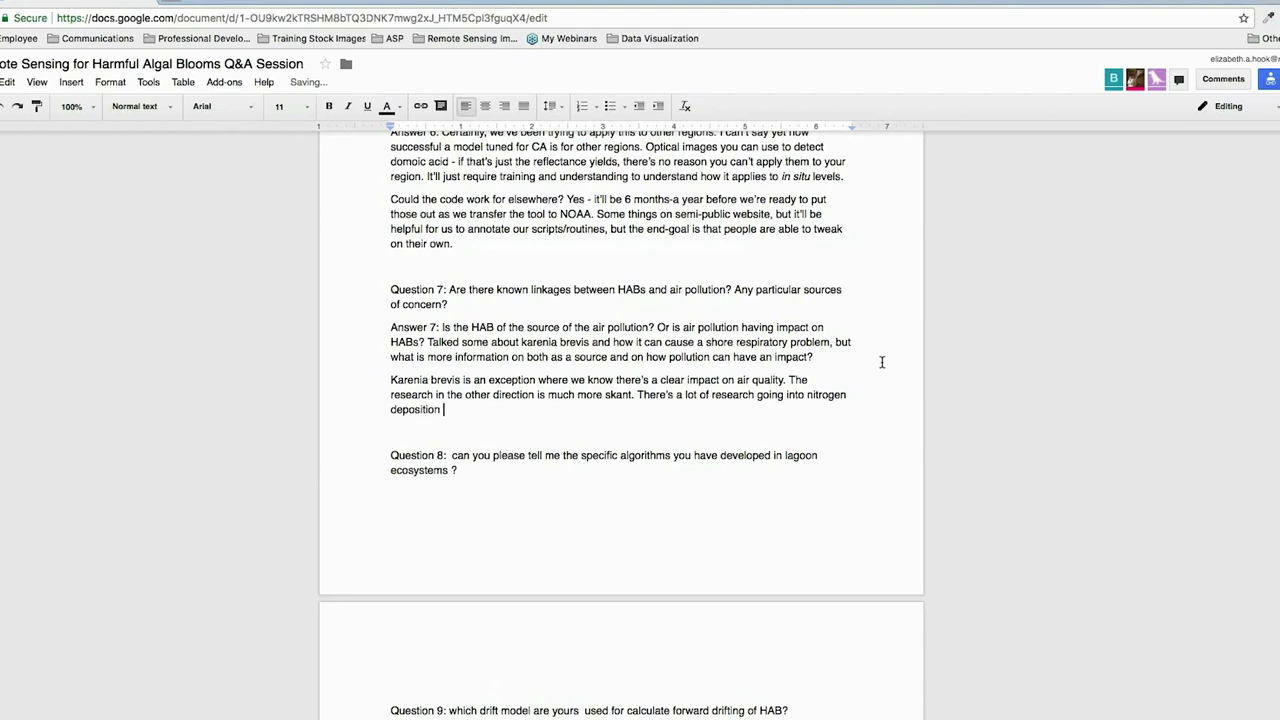
pyautogui.write('into waterways (like in Chesa')
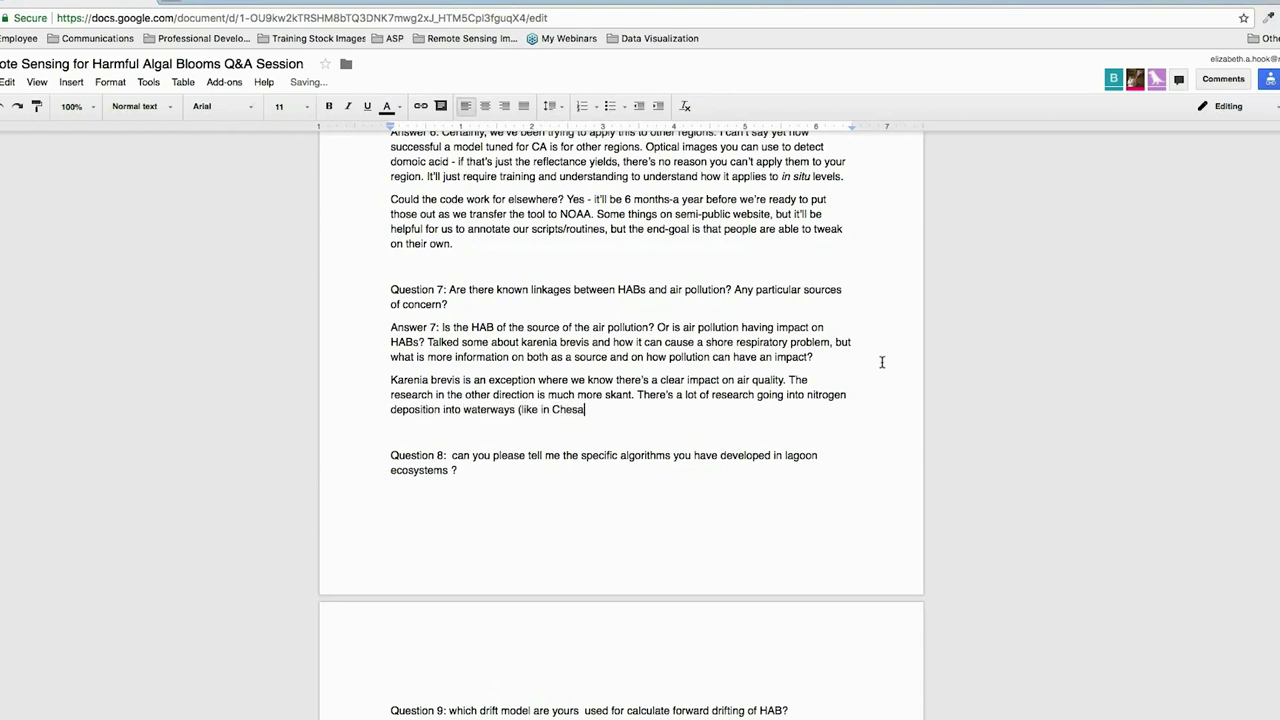
pyautogui.write("peake Bay) and they've")
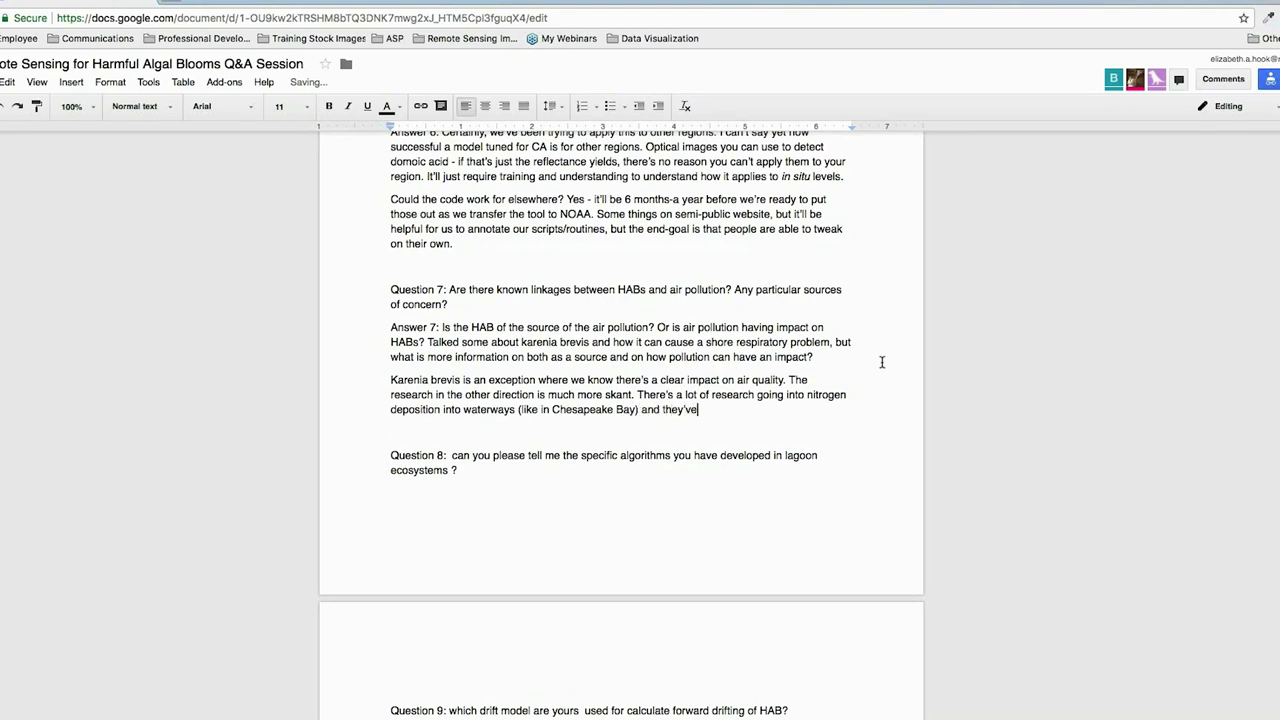
# Add to Answer 7 that they've thought about nitrogen deposition, some might respond to deposition, and don't know direct correlation to Harmful species
pyautogui.write(' thought about ntitrgoen depo')
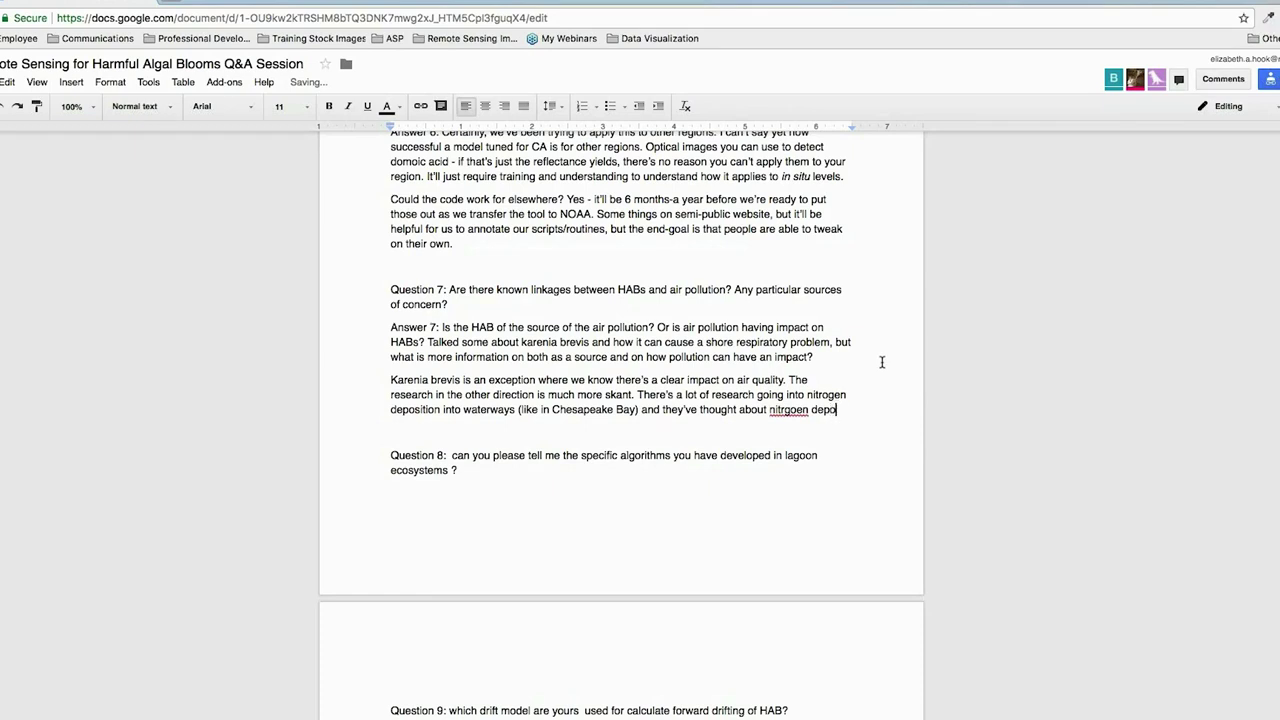
pyautogui.write('sition and')
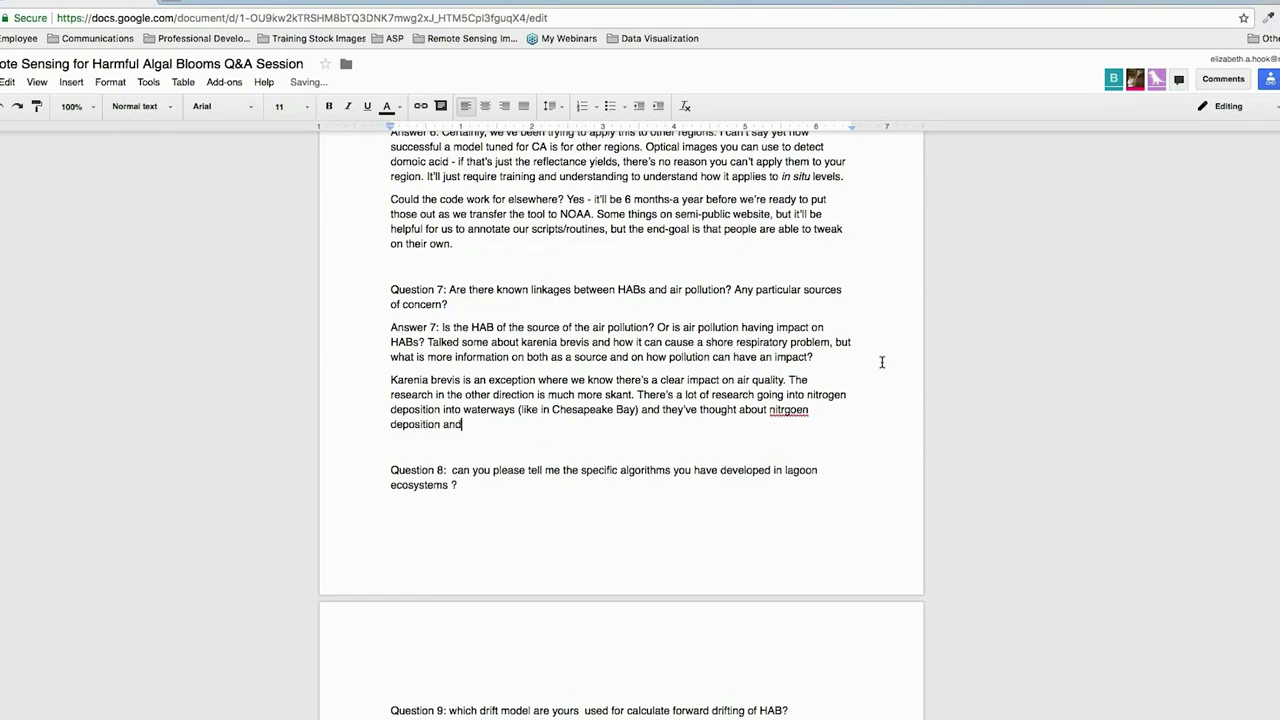
pyautogui.write(' you have some that might respond to')
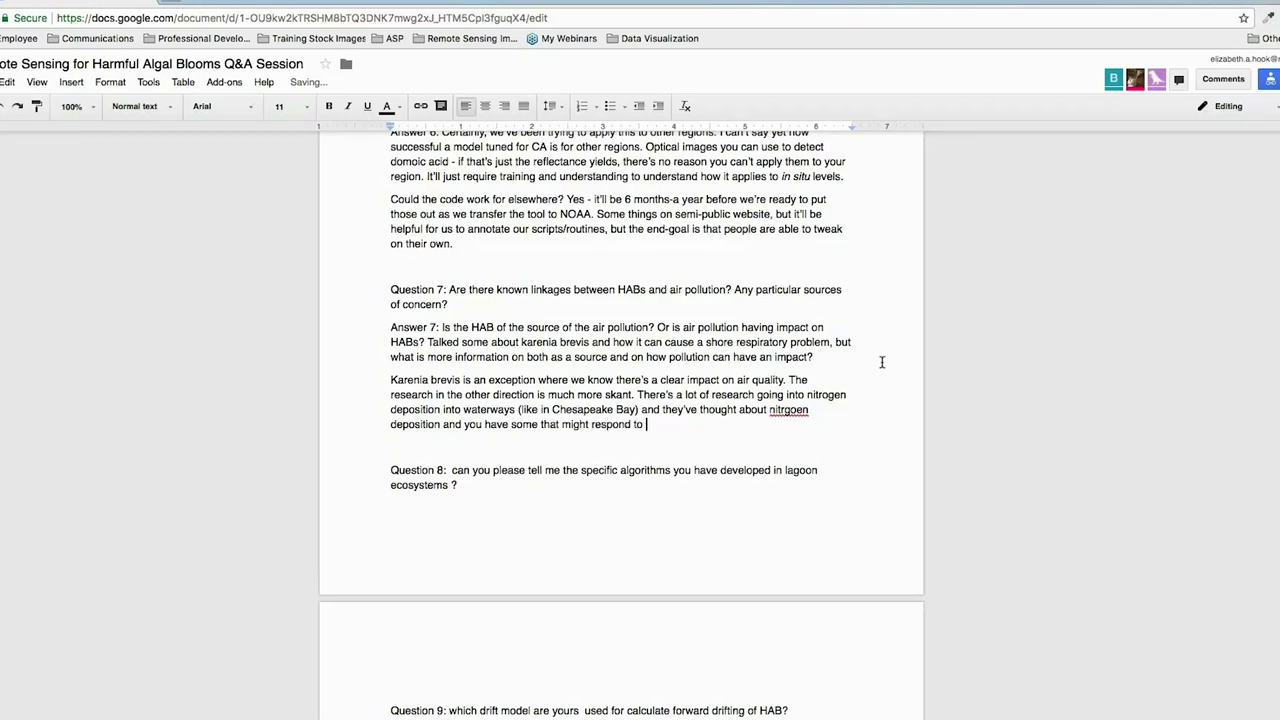
pyautogui.write(" deposition and don't know direct")
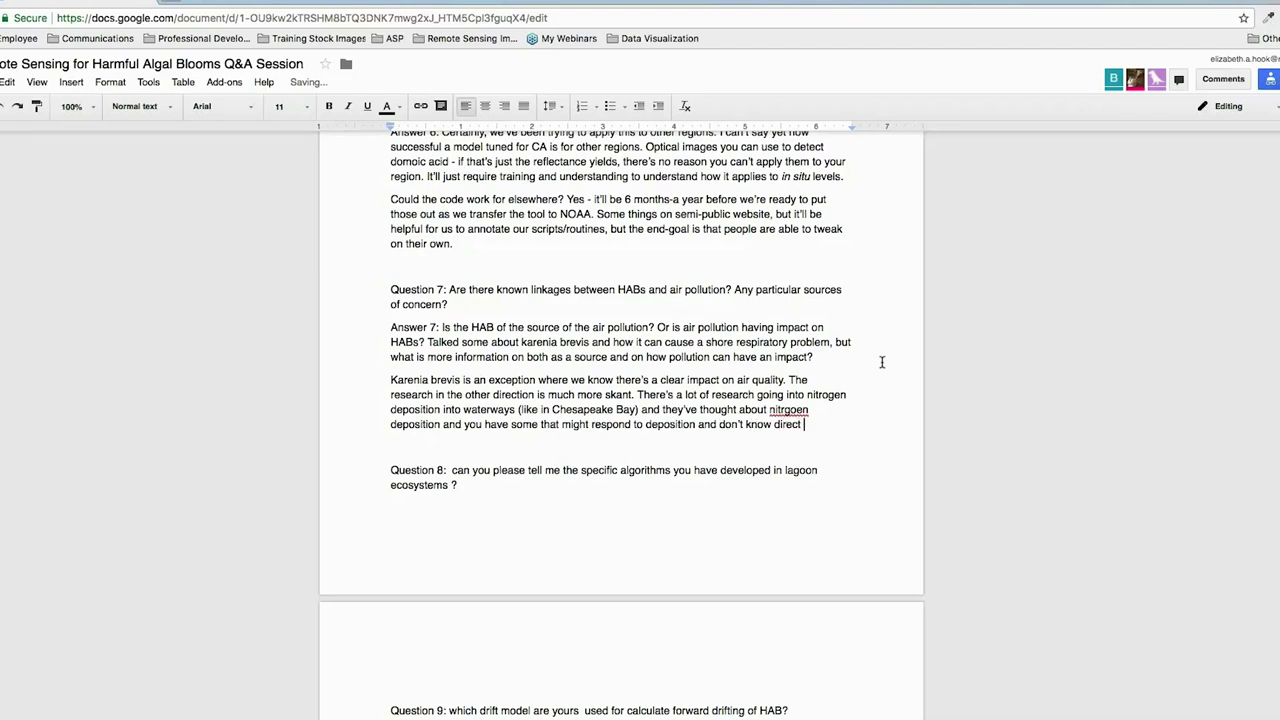
pyautogui.write(' correlation to Harmful species.')
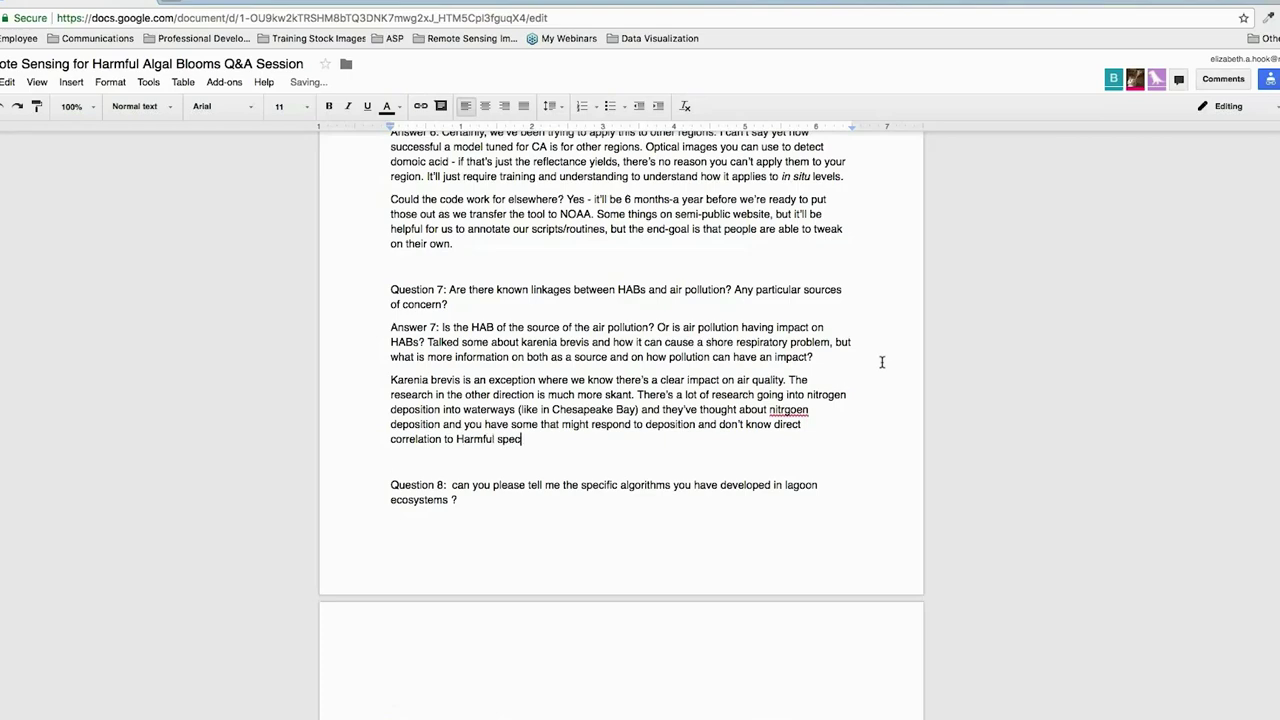
pyautogui.rightClick(784, 410)
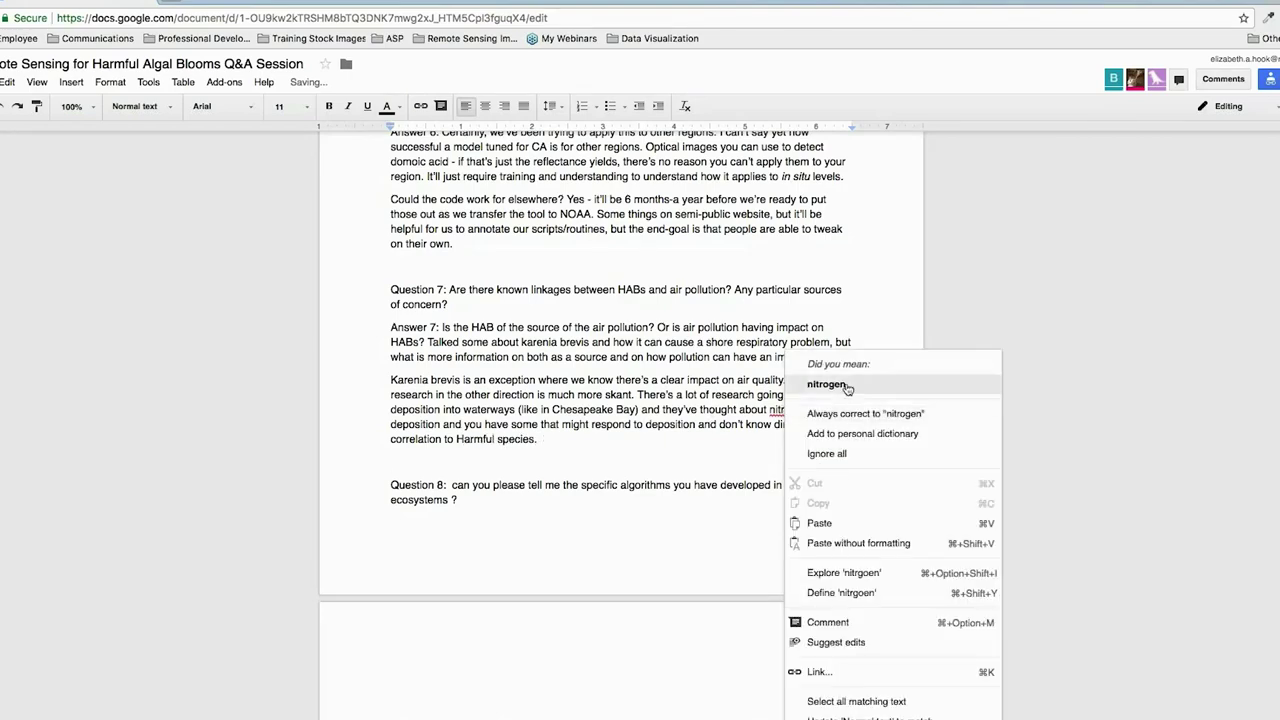
pyautogui.click(822, 386)
# Add an Answer 7 paragraph on more work on microcystis, not only karenia brevis, and an explosion of research in Great Lakes region, often an overlooked factor
pyautogui.click(700, 459)
pyautogui.scroll(-3, 702, 455)
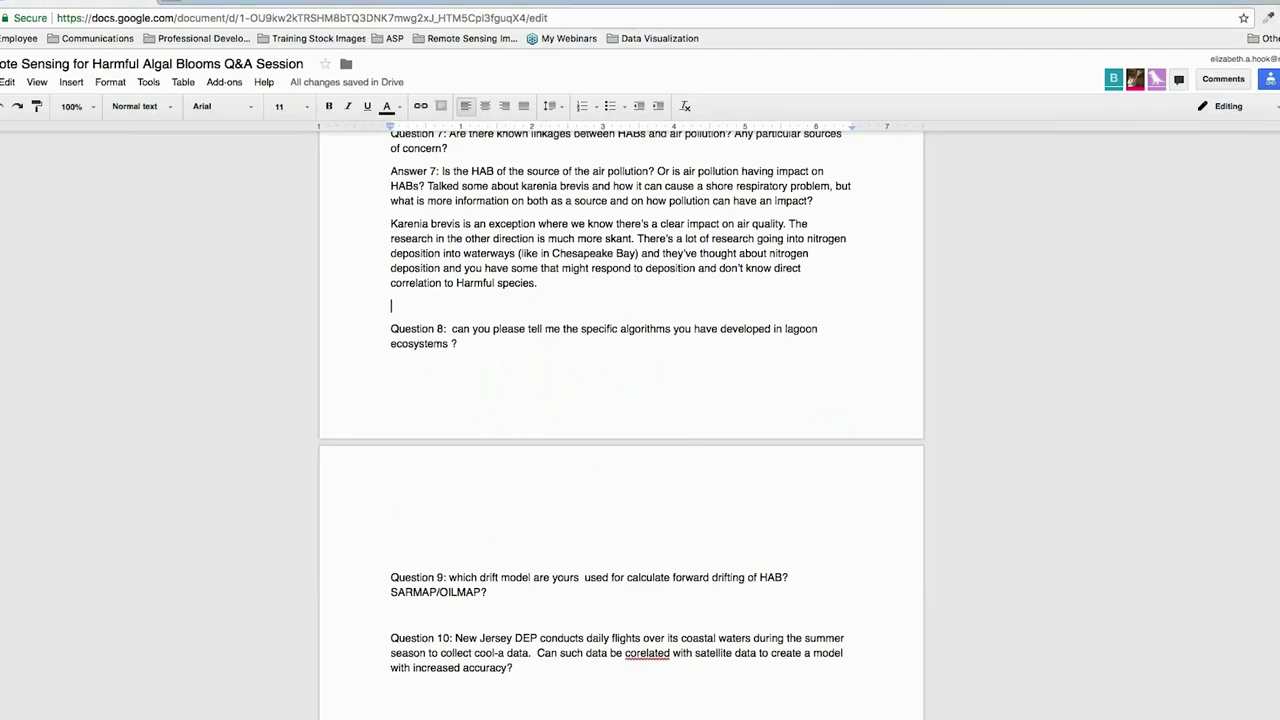
pyautogui.write('Not only kar')
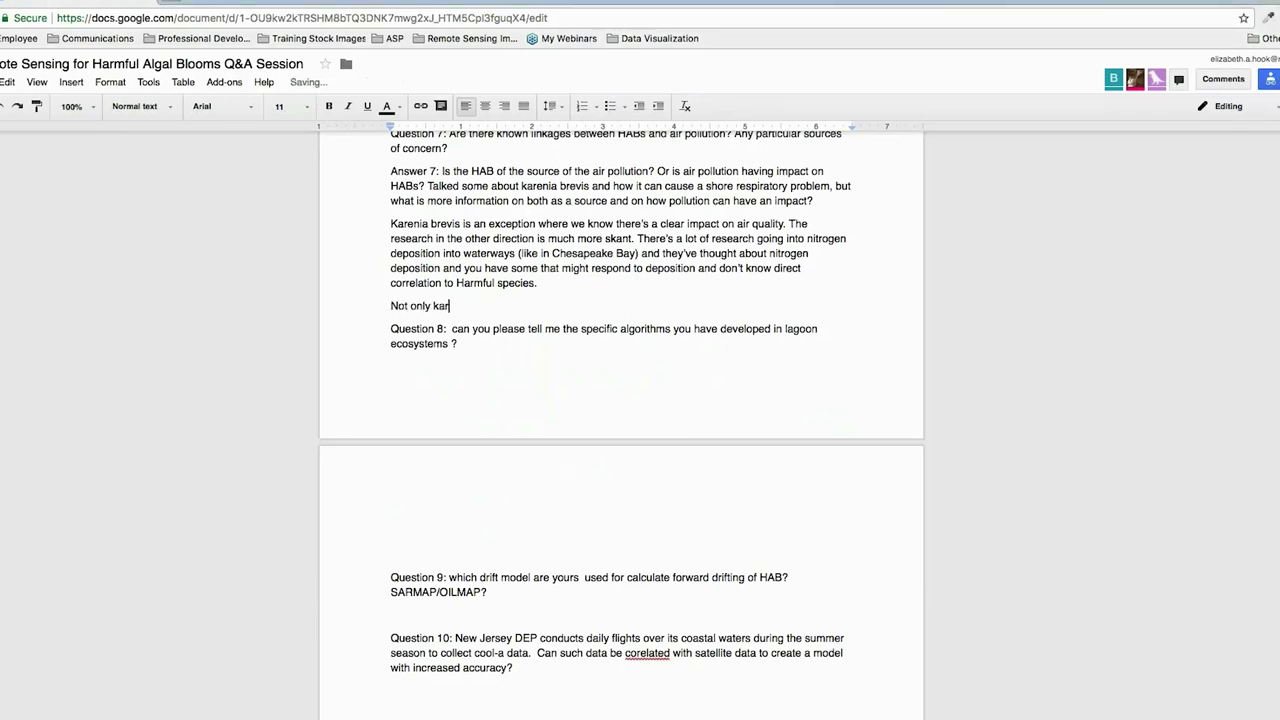
pyautogui.write("enia brevis, but there's a lot more wor")
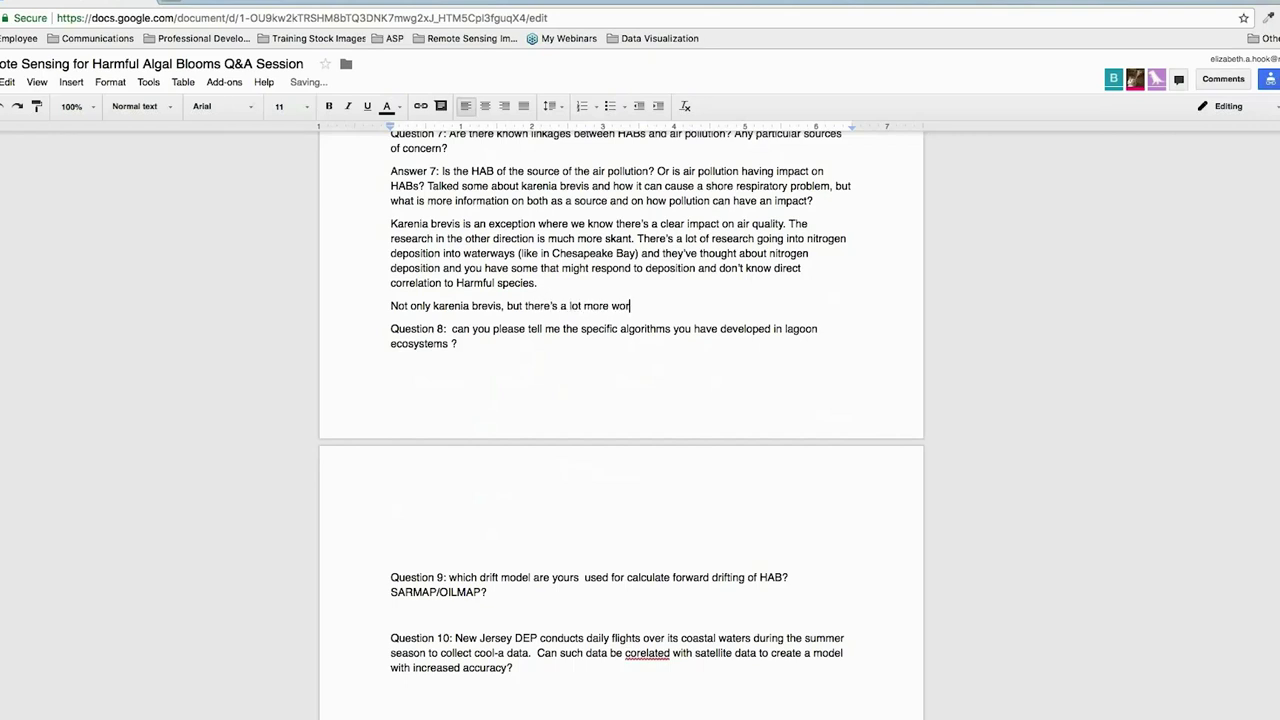
pyautogui.write('k on microcysis')
pyautogui.press('BackSpace')
pyautogui.press('BackSpace')
pyautogui.write('tis and an explosion of res')
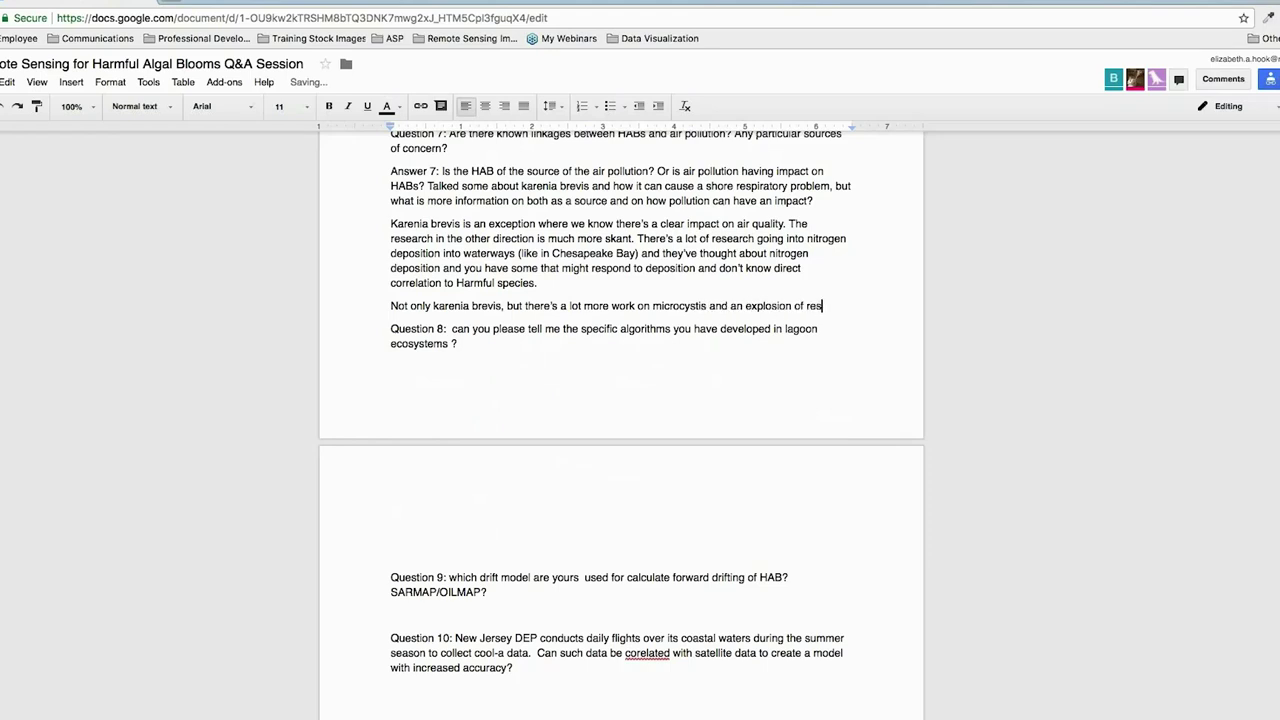
pyautogui.write('earch in Great')
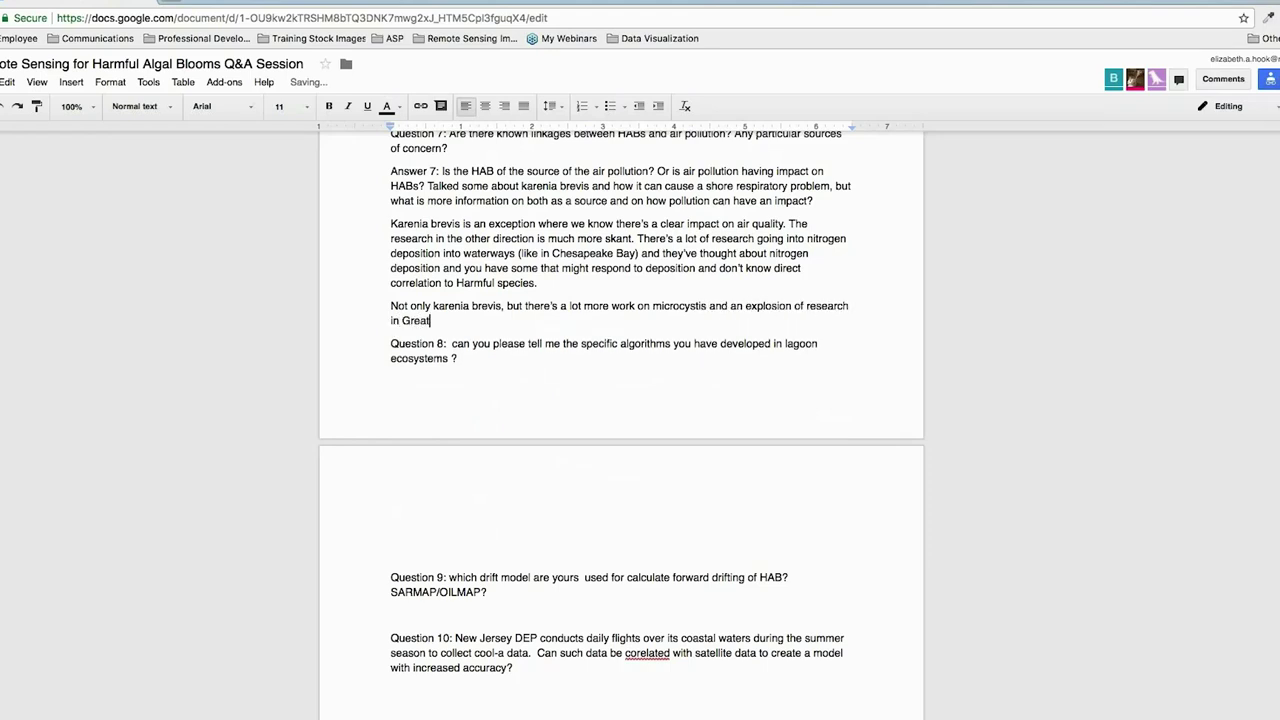
pyautogui.write(" Lakes region and that's ")
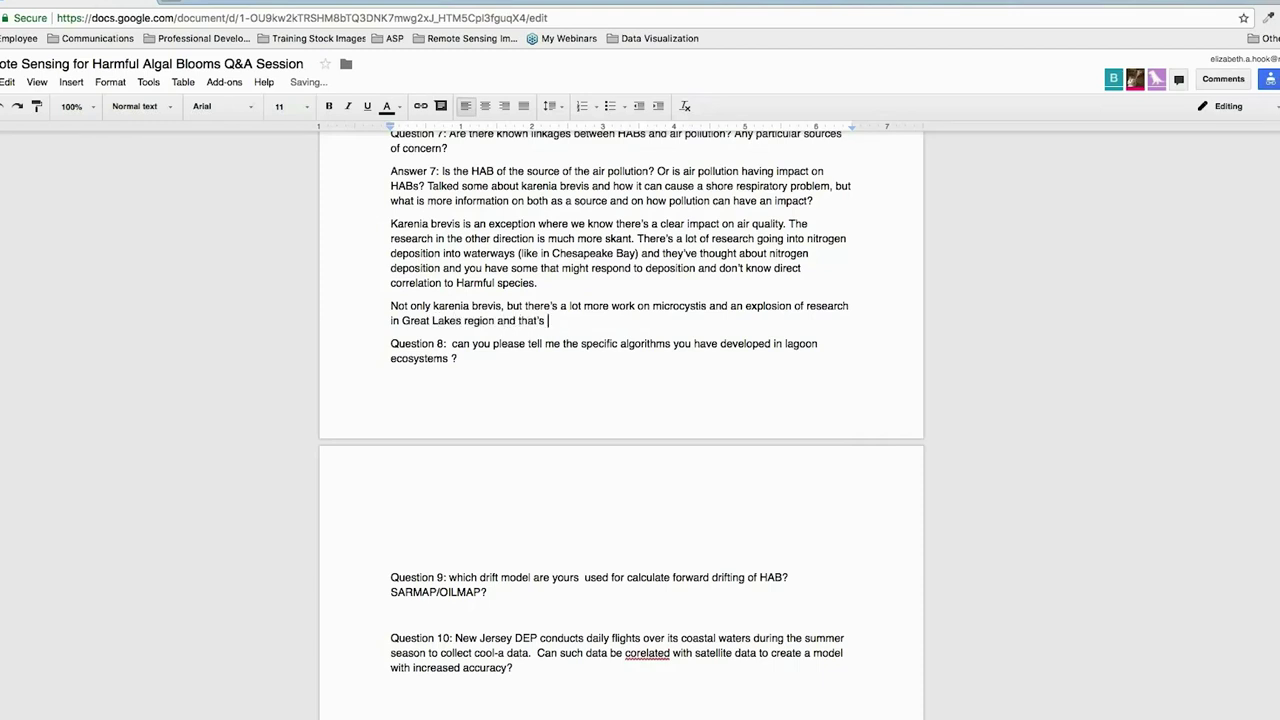
pyautogui.write('often an overlooked factor.')
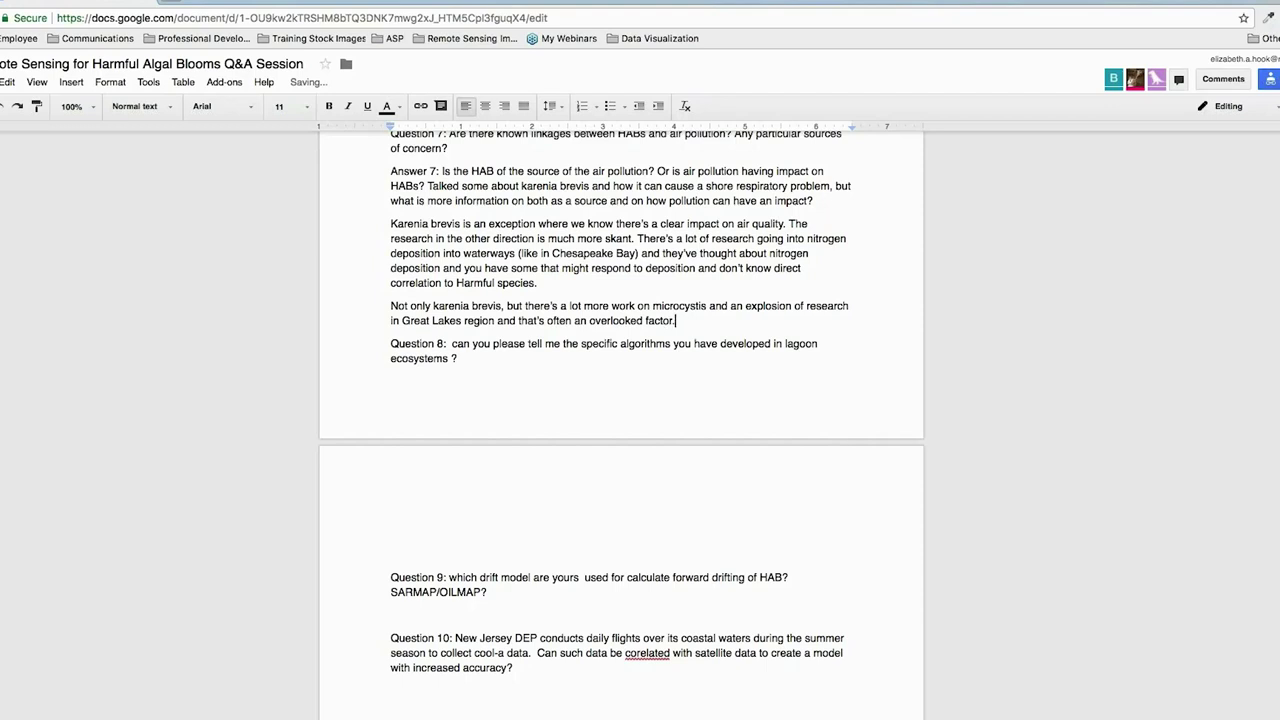
pyautogui.press('Return')
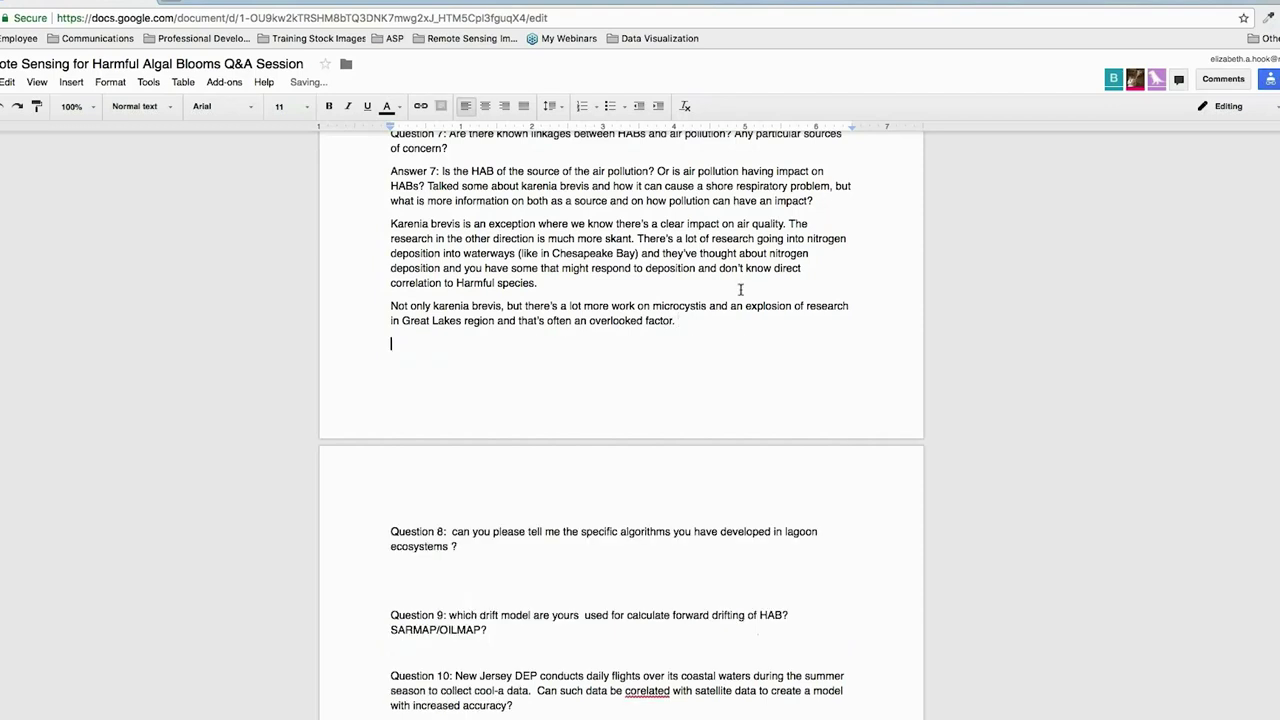
pyautogui.scroll(1, 806, 337)
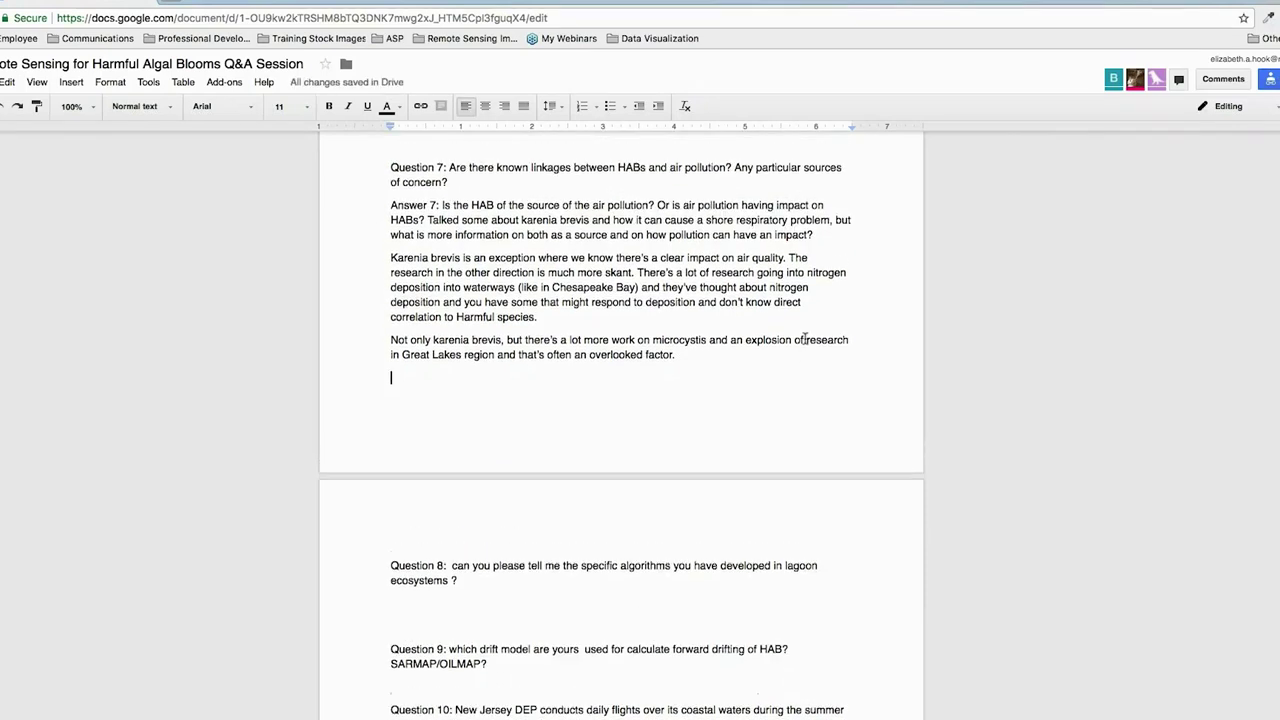
pyautogui.scroll(1, 806, 337)
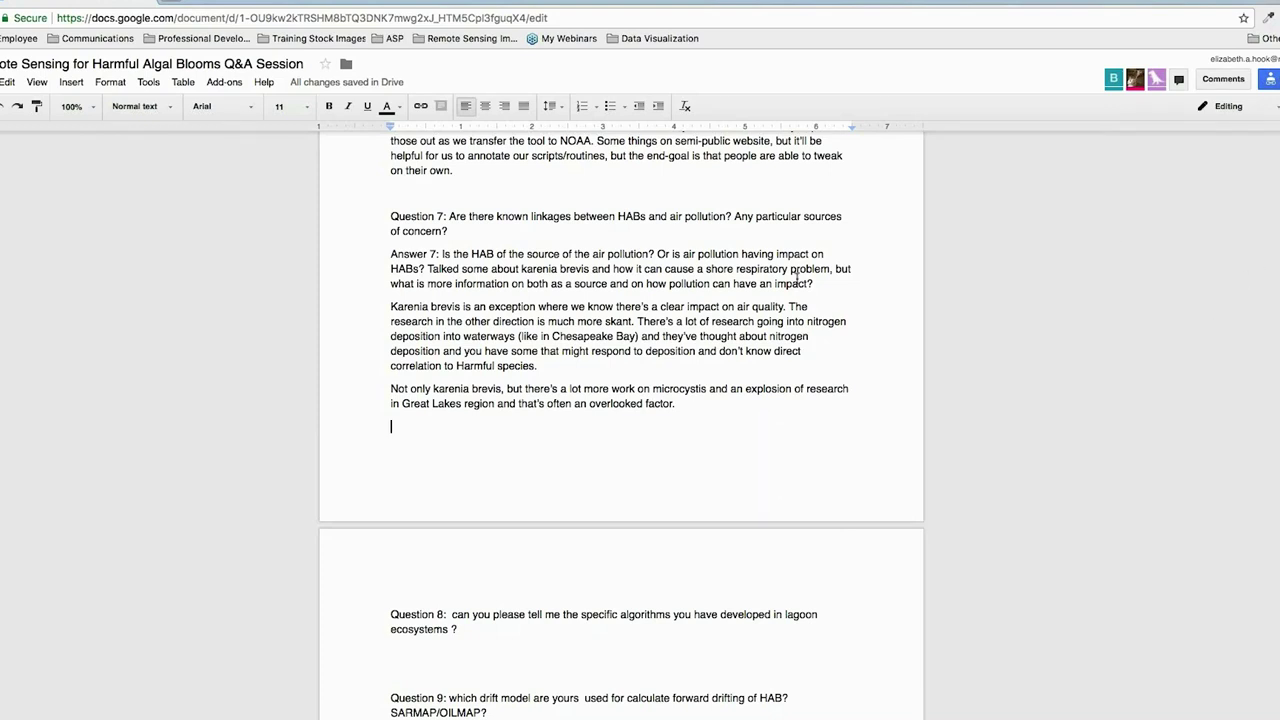
pyautogui.scroll(3, 835, 291)
pyautogui.scroll(1, 835, 291)
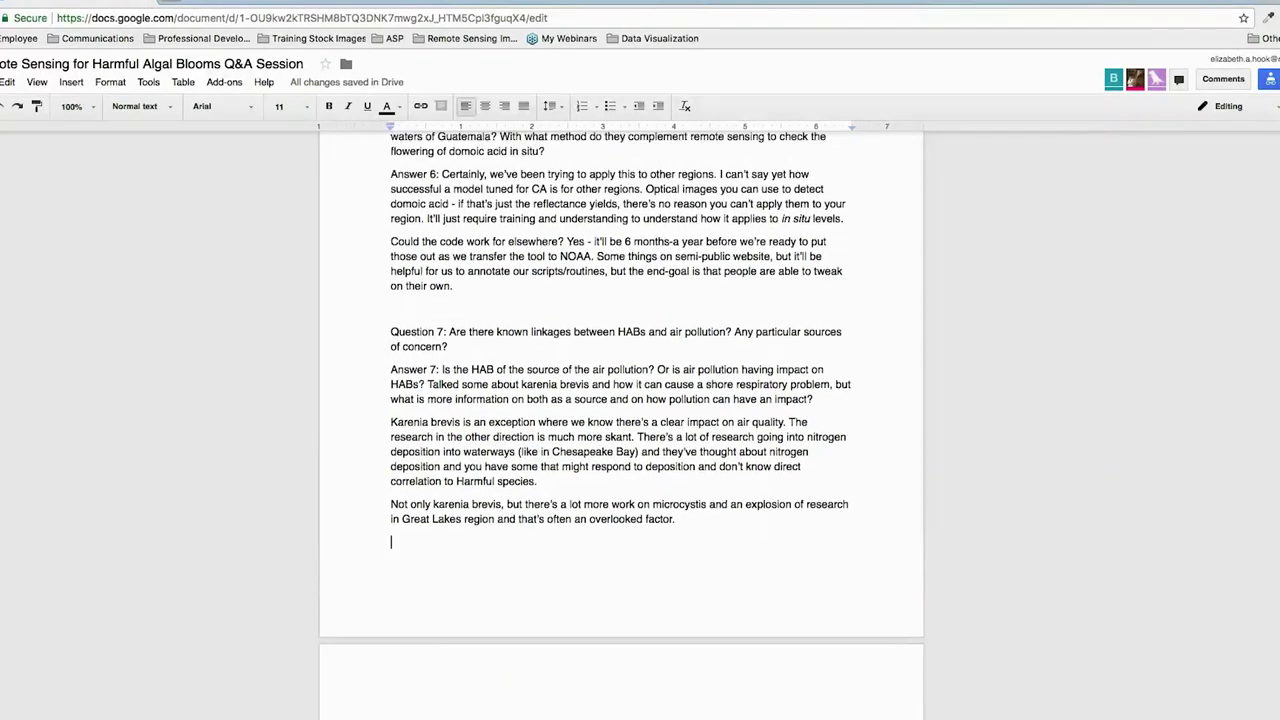